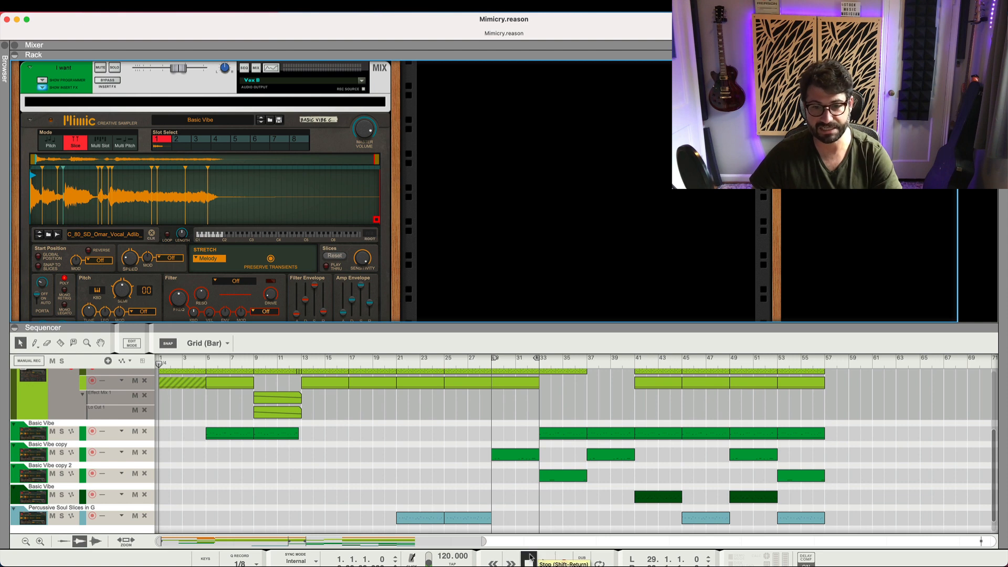
Play the song from bar 1 and zoom the arrangement in to show about the first 23 bars
click(547, 560)
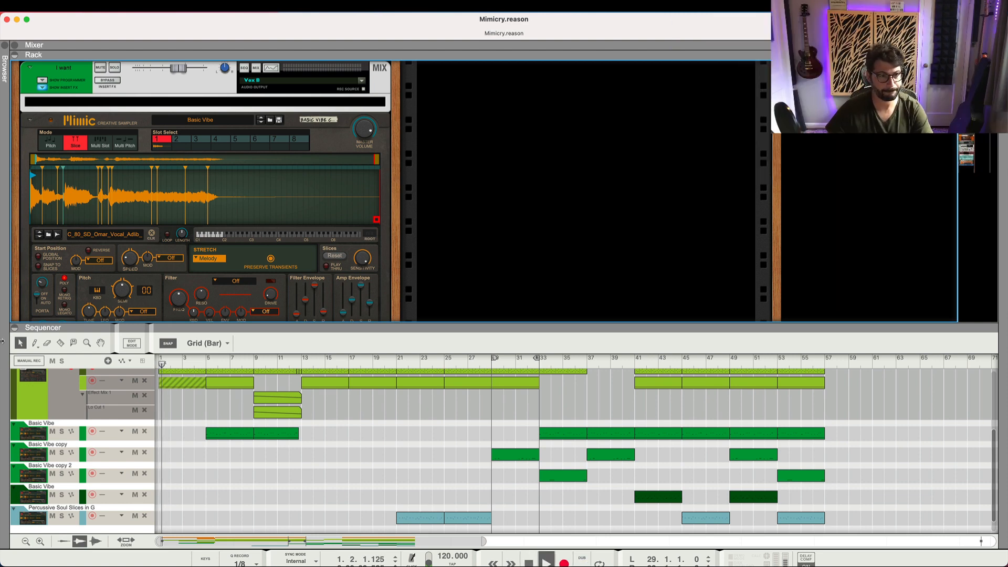
scroll(195, 413, up, 1)
scroll(195, 412, up, 5)
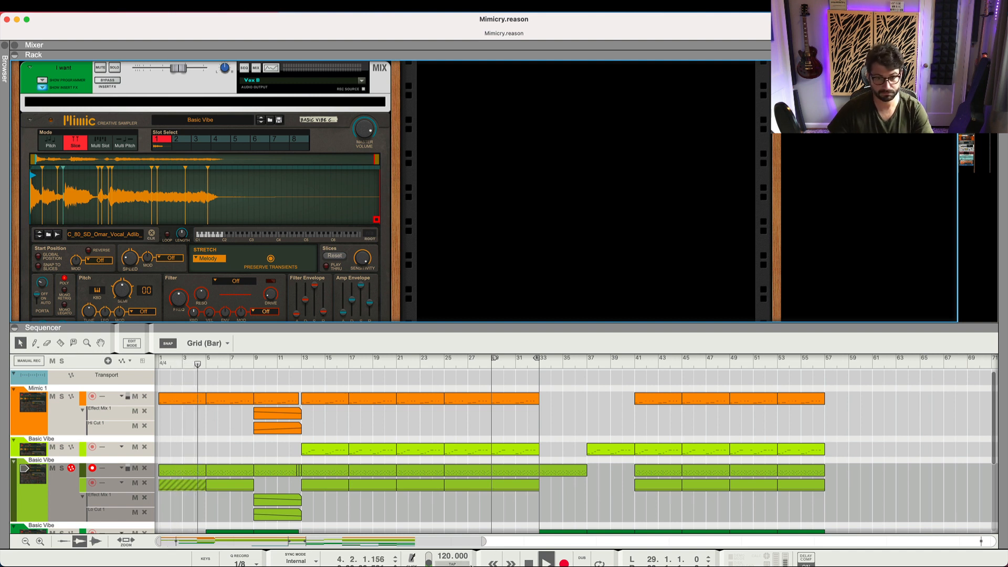
drag(488, 540, 268, 540)
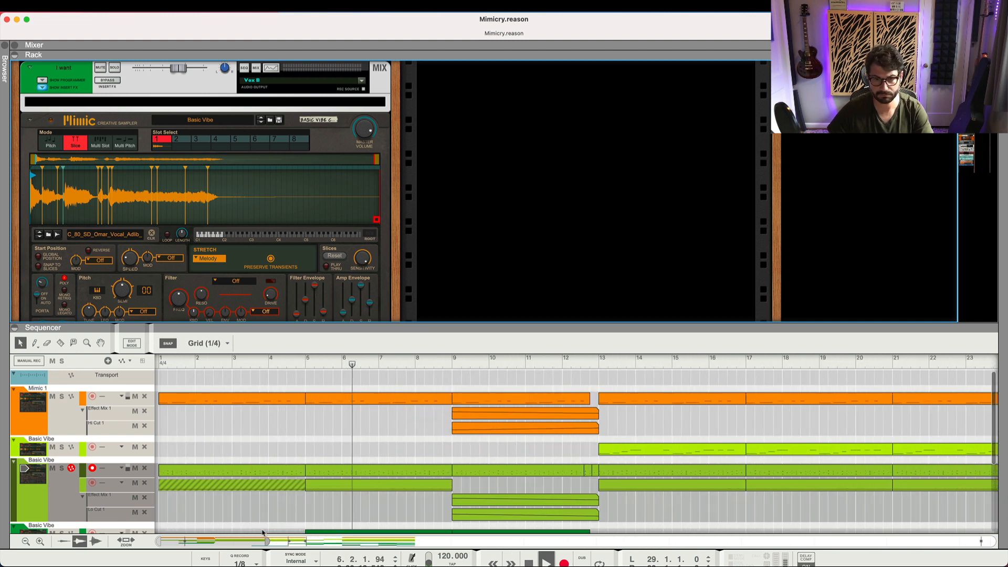
scroll(264, 434, down, 2)
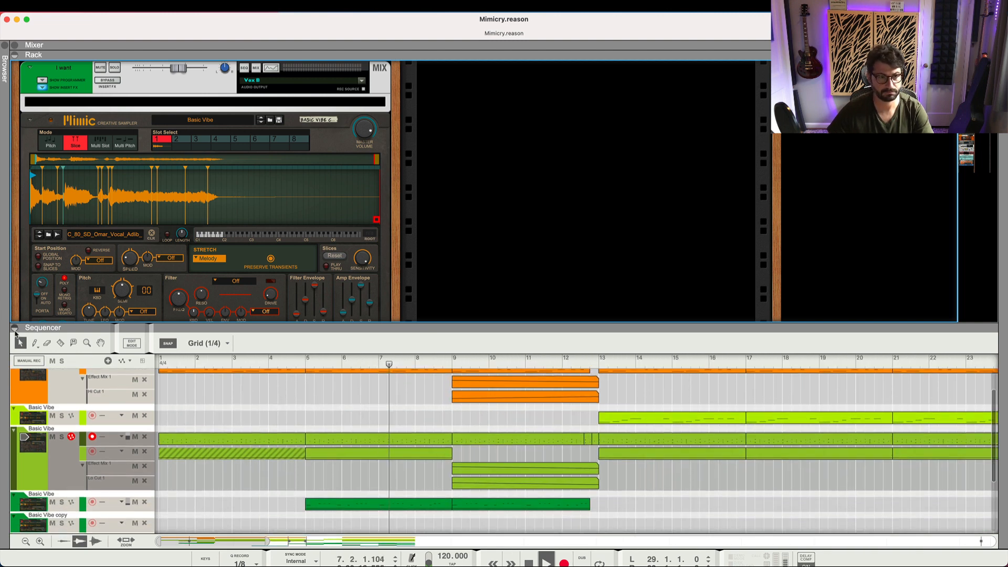
Hide the sequencer so the rack fills the window, and unfold the Mimic sampler under the Chop channel
click(15, 328)
scroll(98, 330, down, 4)
scroll(98, 329, down, 15)
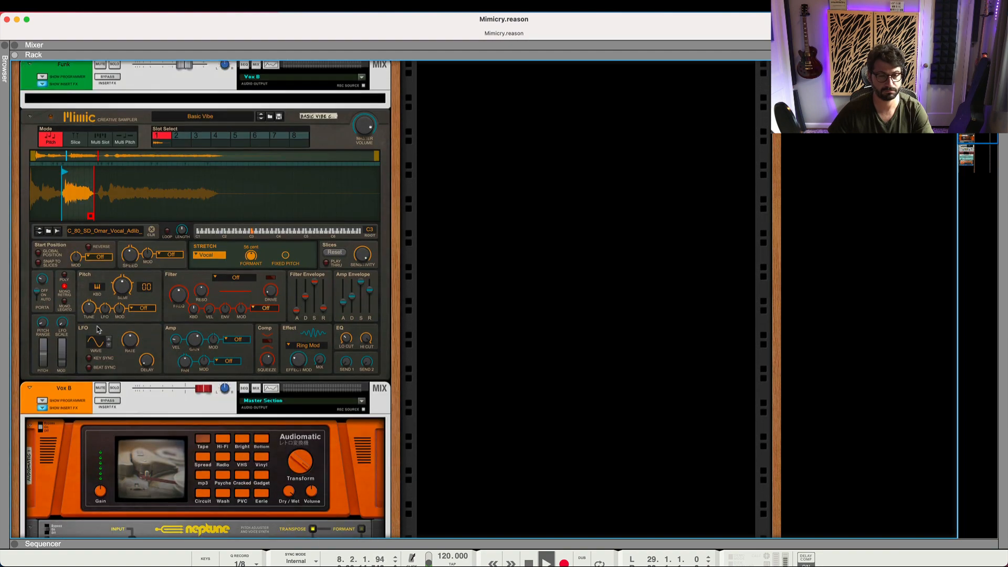
scroll(97, 330, up, 20)
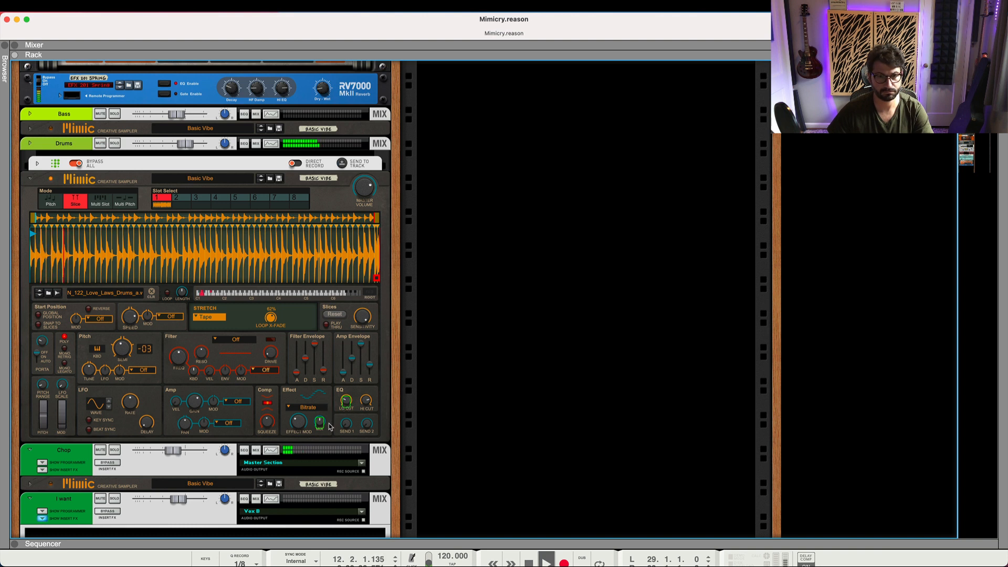
click(30, 483)
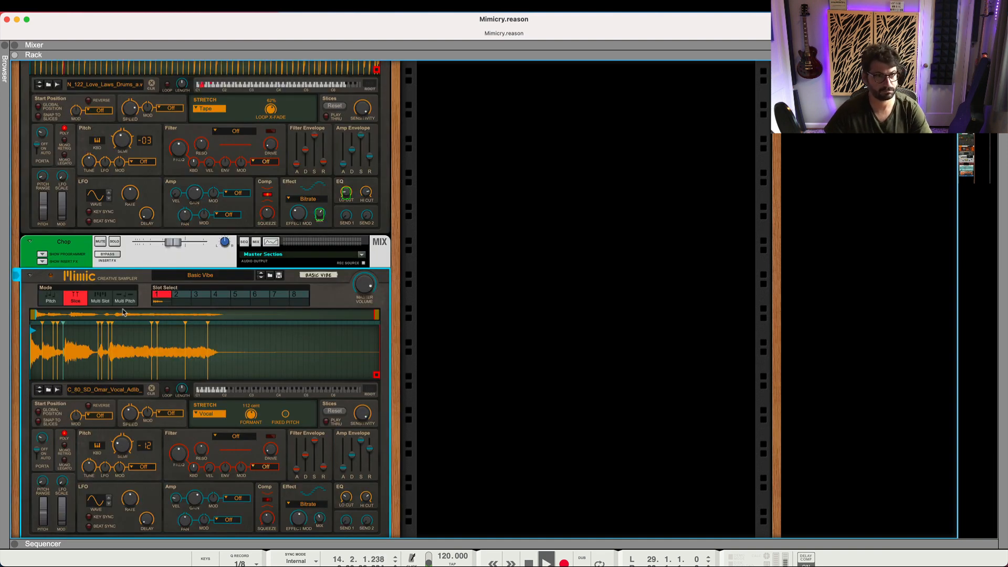
Unfold the Basic Vibe and Percussive Soul Slices in G Mimic samplers in the second rack column
scroll(106, 307, up, 5)
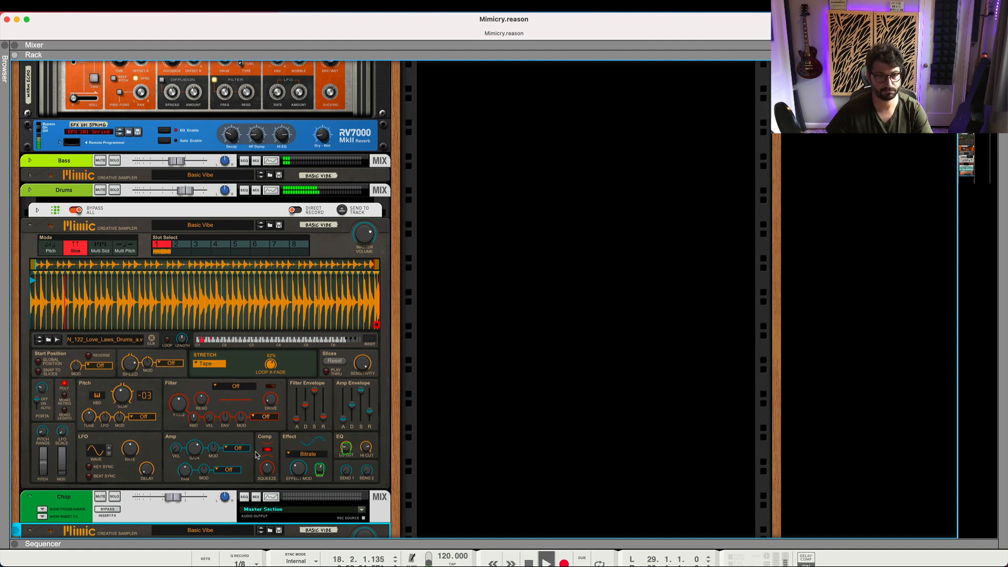
scroll(254, 417, up, 1)
scroll(254, 417, up, 10)
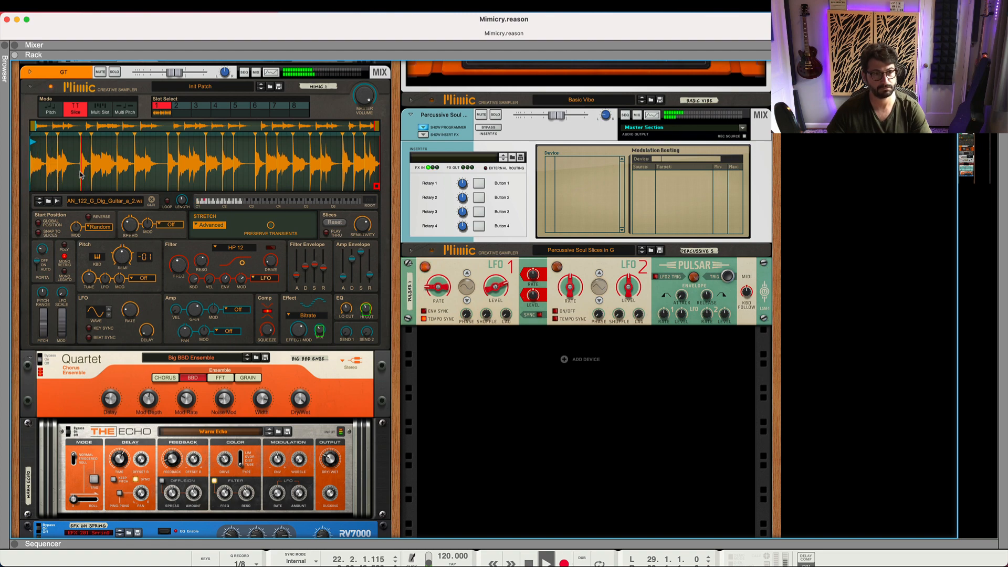
scroll(233, 170, up, 6)
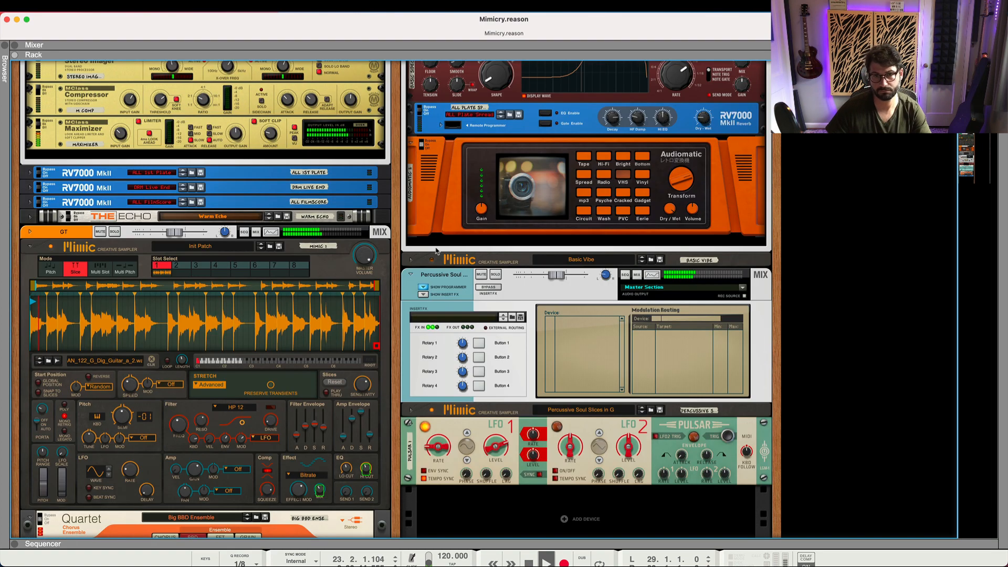
scroll(436, 251, up, 1)
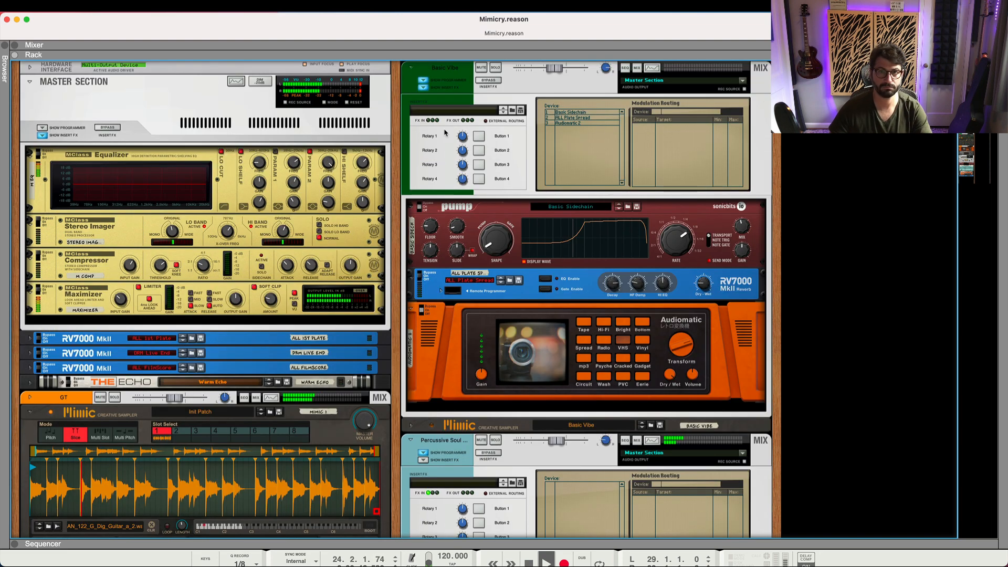
click(411, 425)
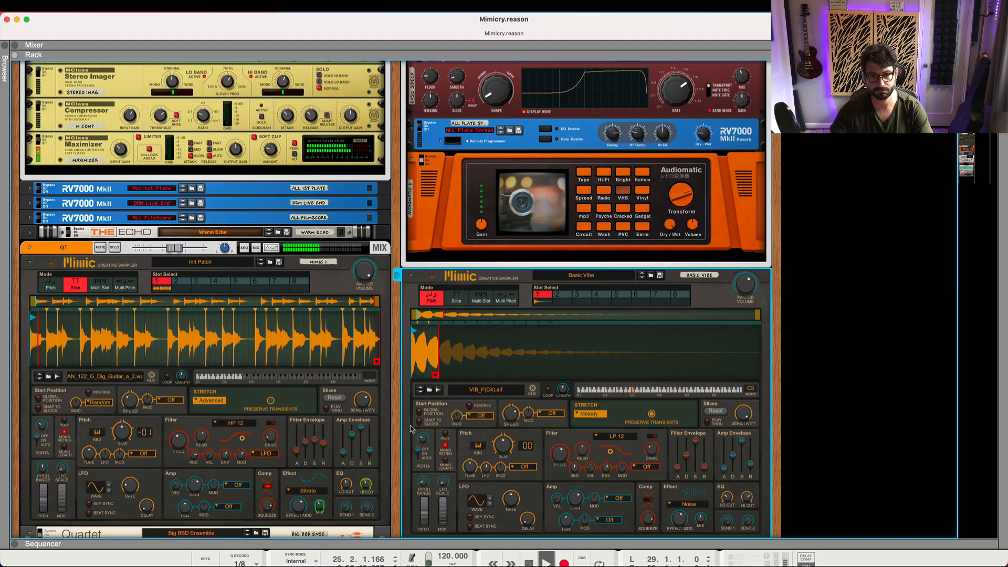
scroll(424, 362, down, 8)
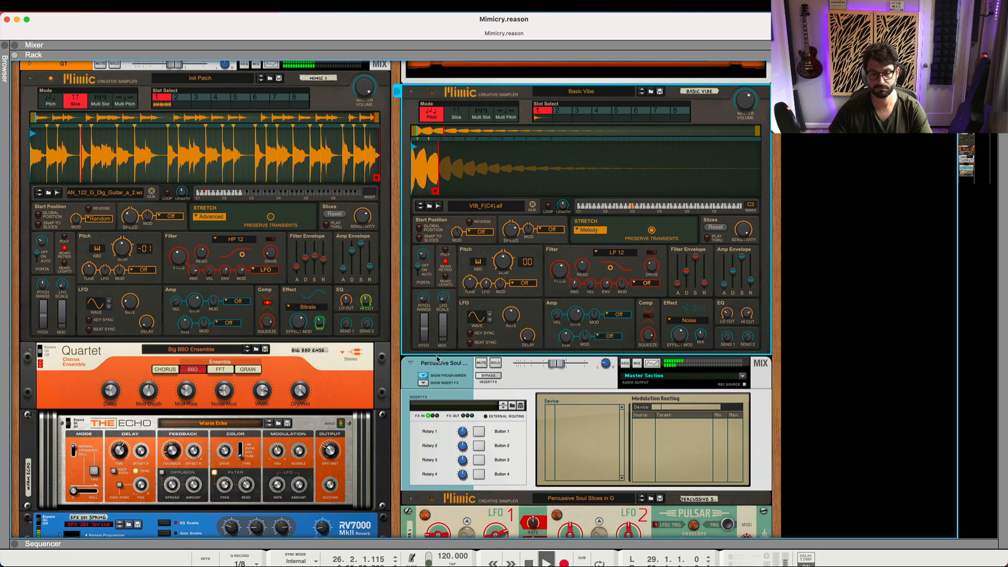
scroll(428, 391, down, 4)
click(411, 314)
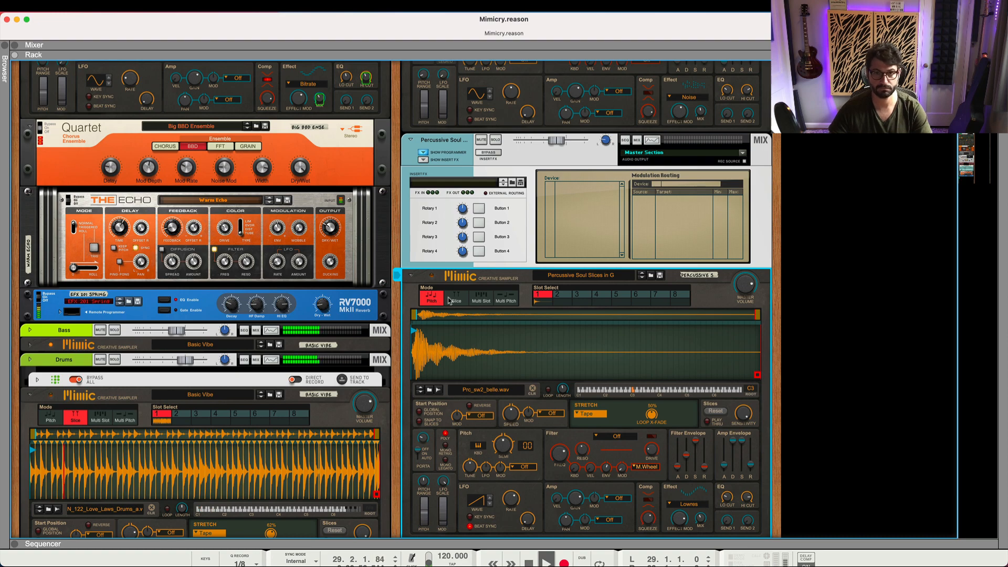
Examine the Vox B channel's insert effects and the vocal Mimic samplers above it in the rack during playback
scroll(400, 331, up, 6)
scroll(379, 345, down, 15)
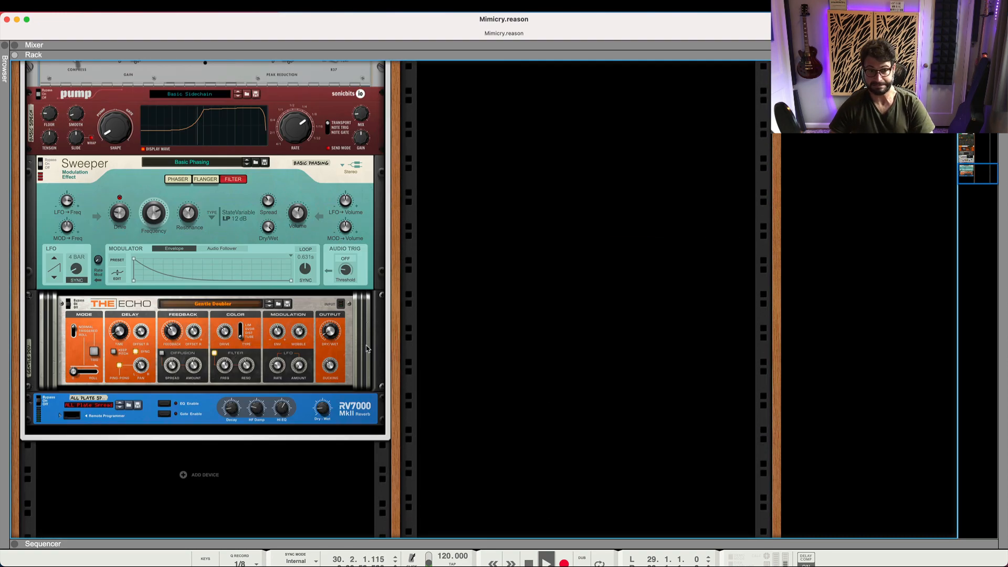
scroll(366, 349, up, 8)
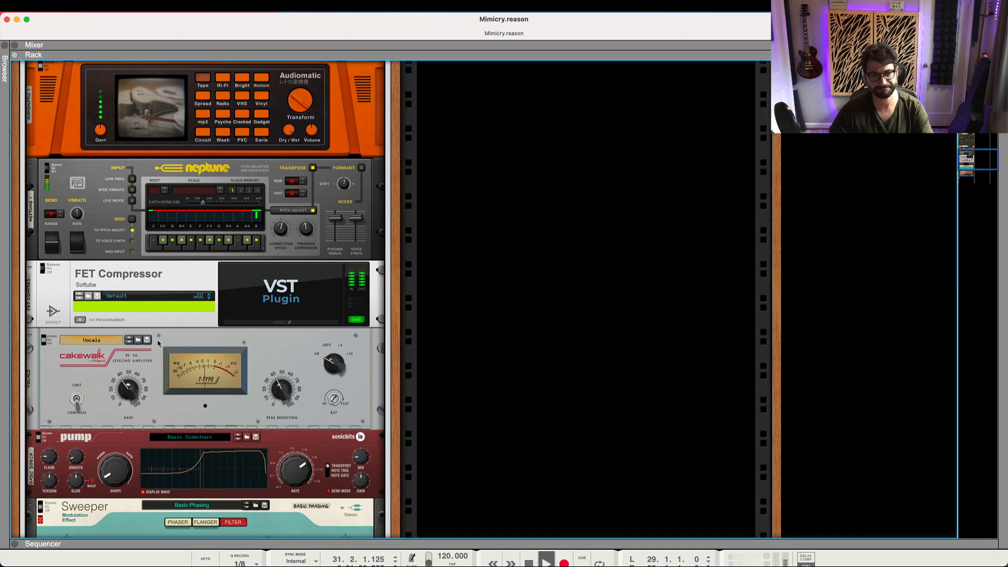
scroll(160, 358, up, 1)
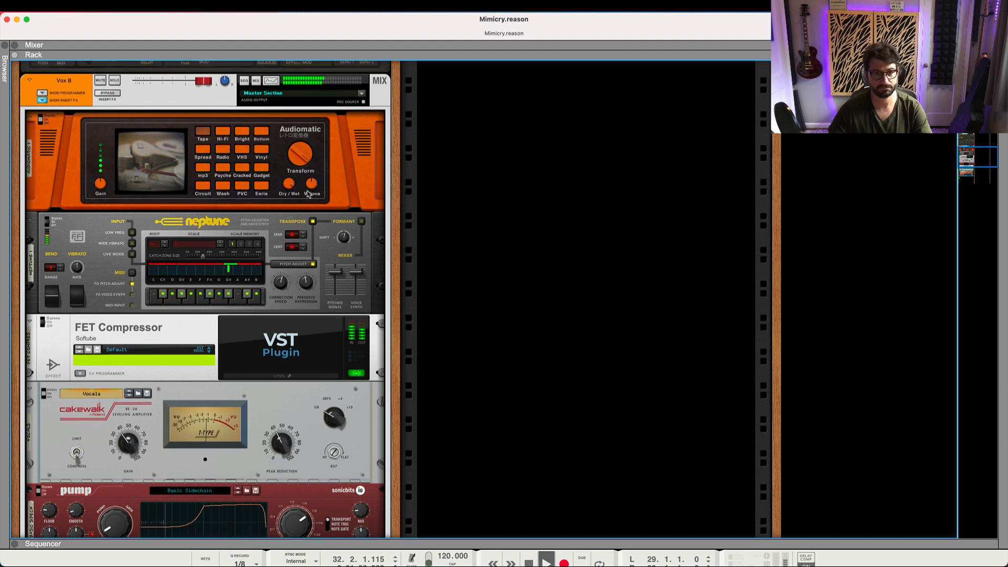
scroll(170, 315, down, 2)
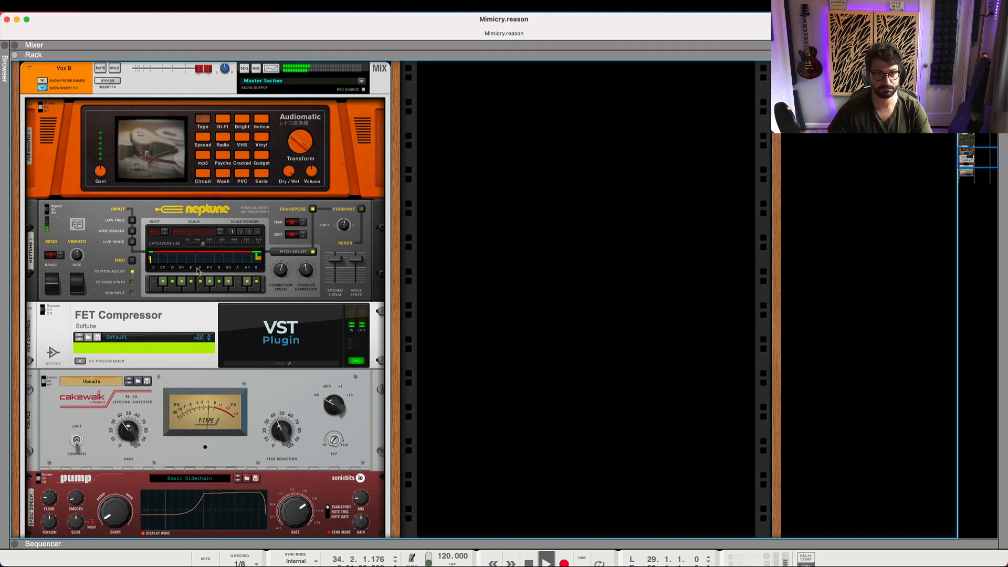
scroll(194, 278, up, 10)
scroll(194, 278, up, 8)
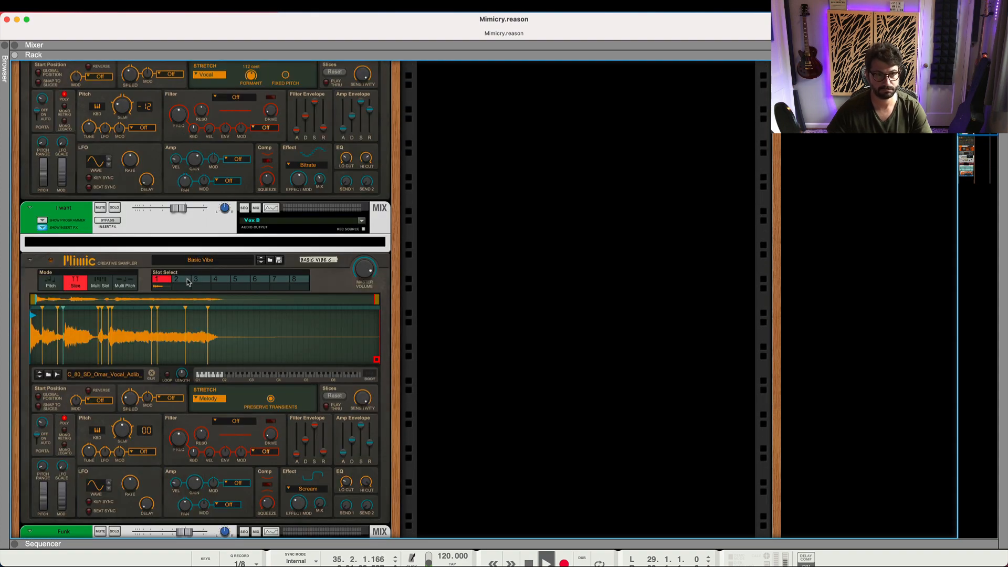
scroll(187, 282, up, 5)
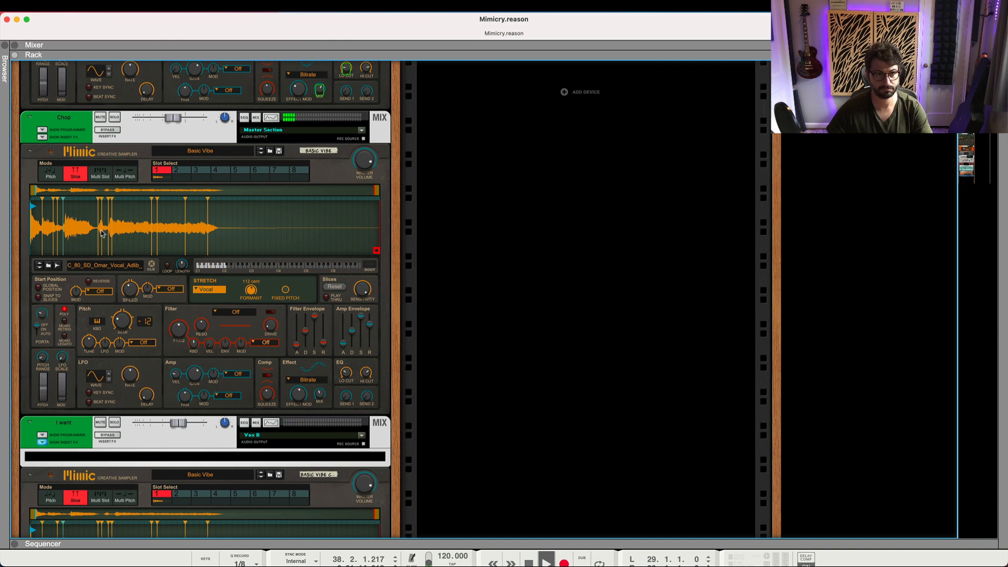
Show the sequencer and hide the rack so the whole track arrangement fills the window
click(17, 543)
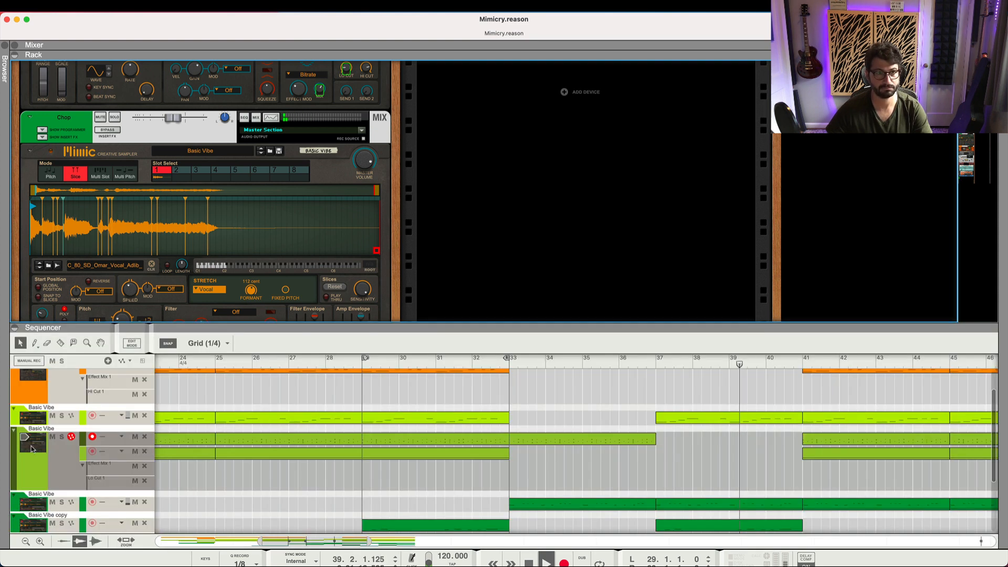
click(16, 55)
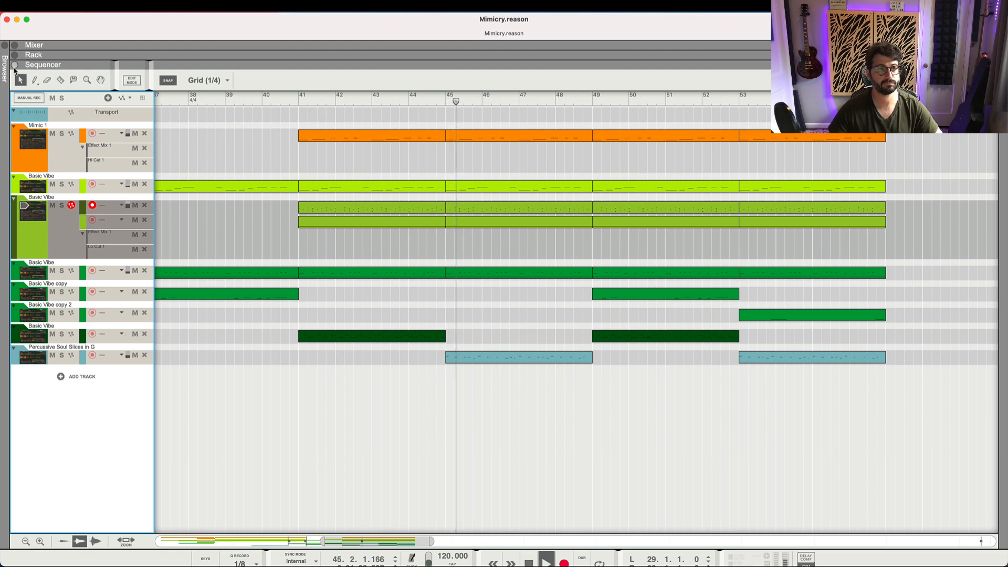
Show the mixer on its own and examine the channel strips from the faders up to the input sections
click(21, 47)
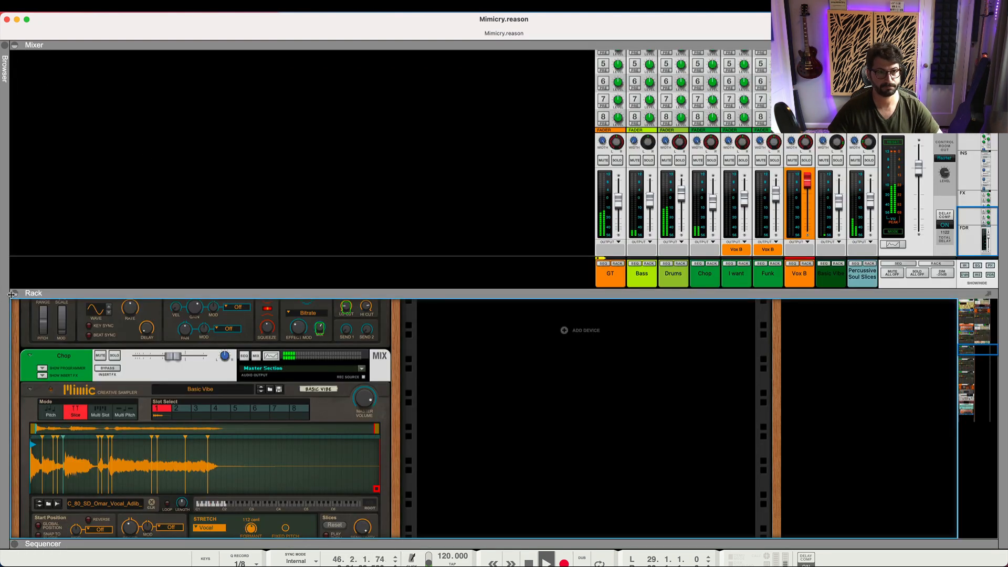
click(15, 293)
click(899, 390)
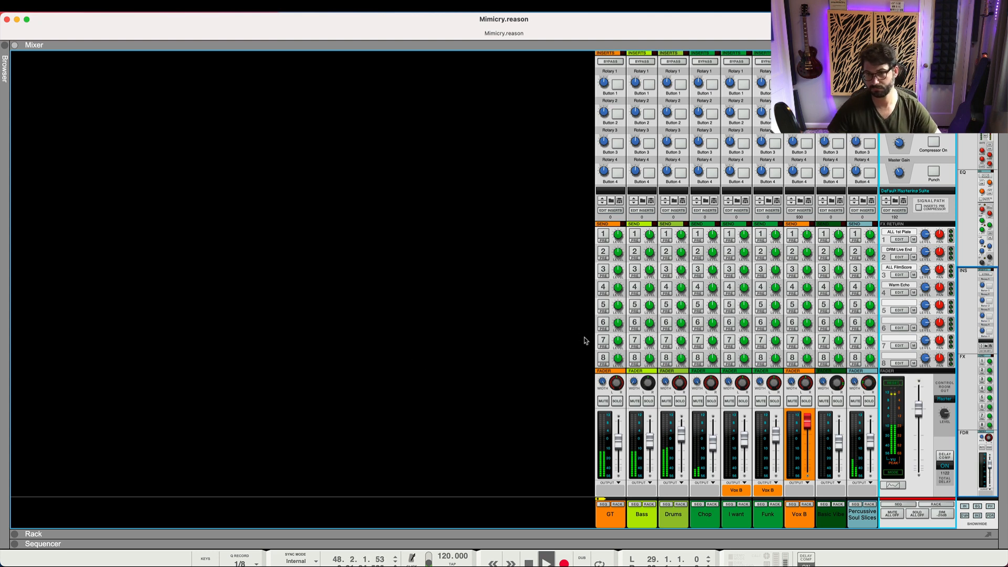
scroll(697, 310, up, 5)
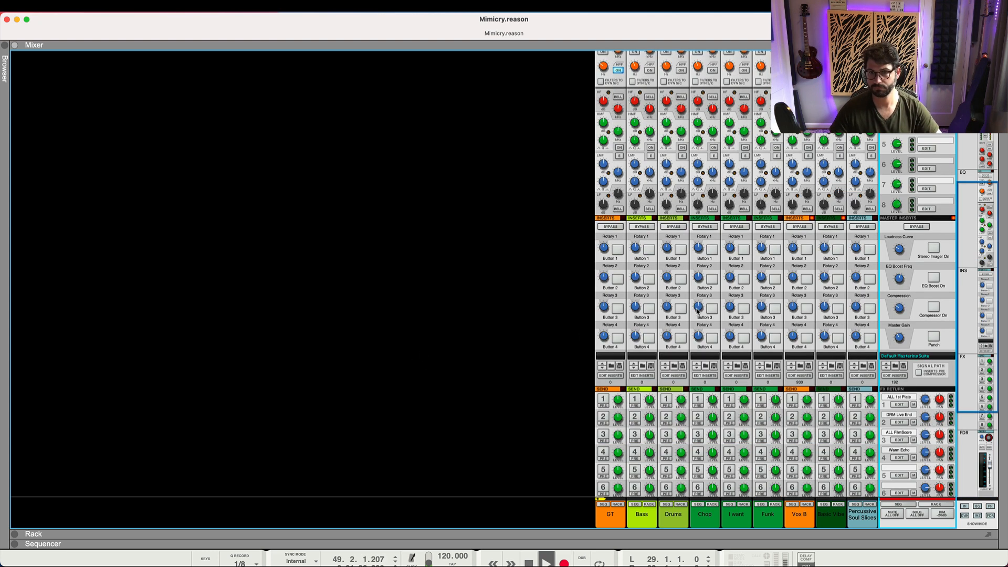
scroll(697, 311, up, 3)
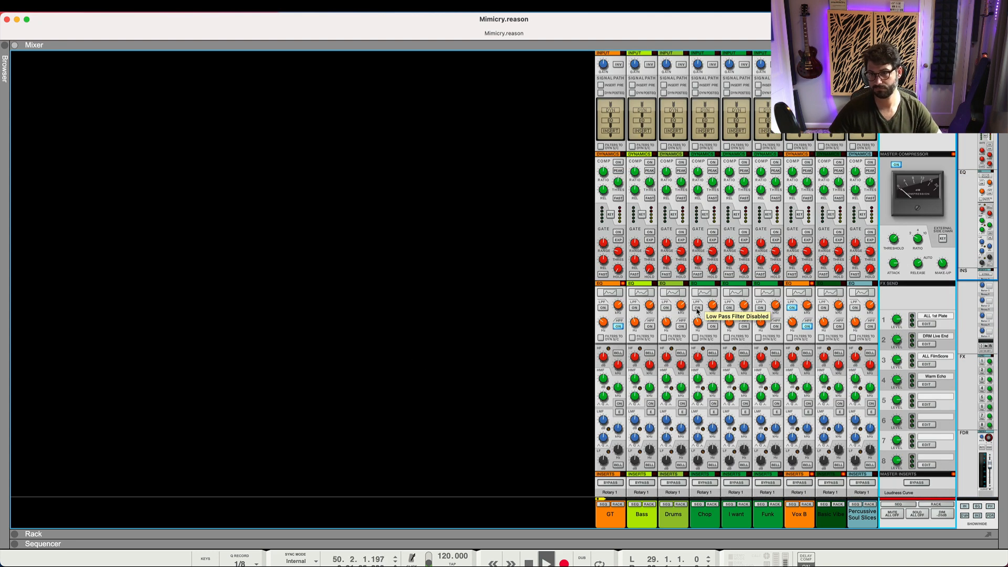
scroll(697, 311, down, 8)
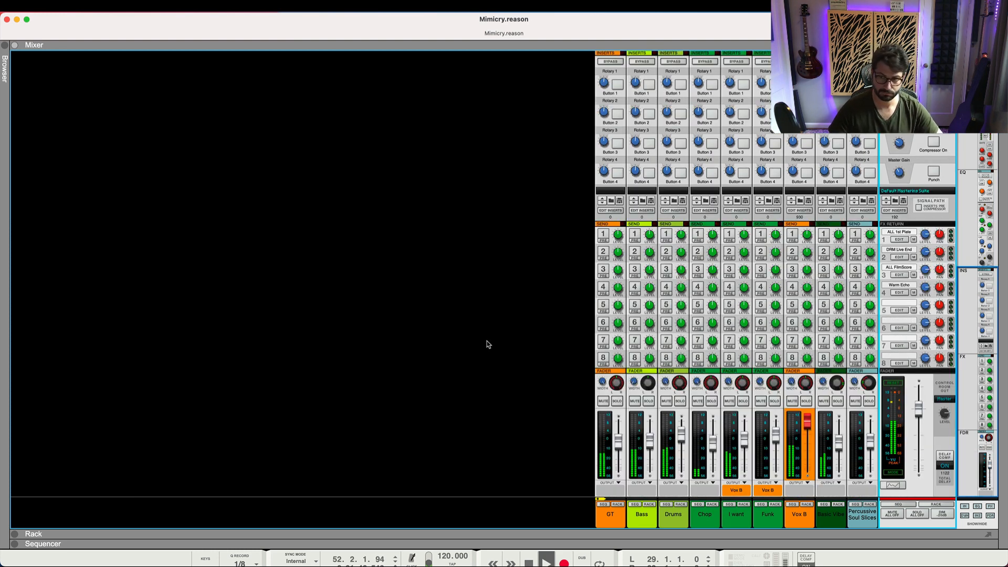
Bring back the rack in place of the mixer and review the guitar and Basic Vibe Mimic samplers
click(19, 533)
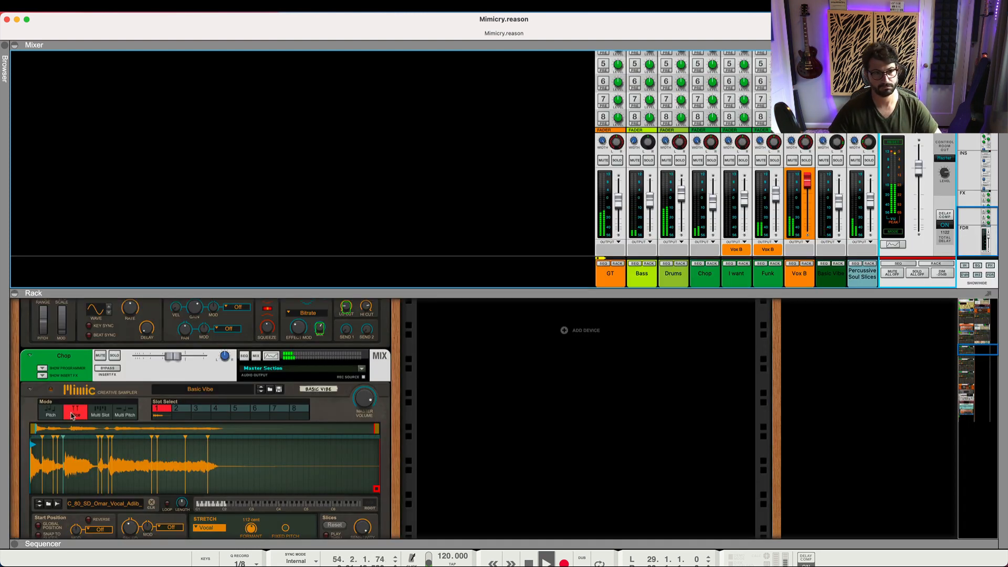
scroll(72, 415, down, 2)
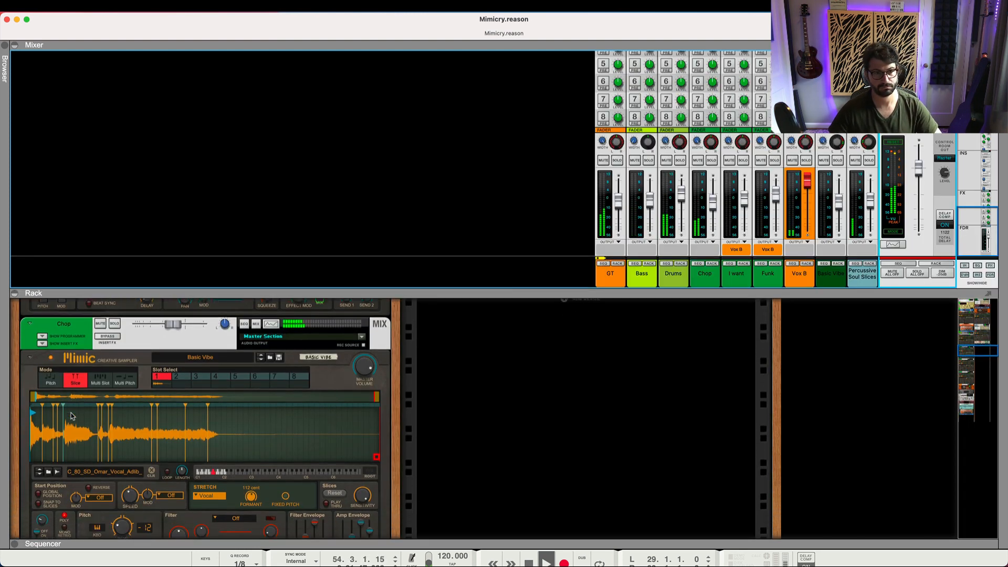
click(15, 46)
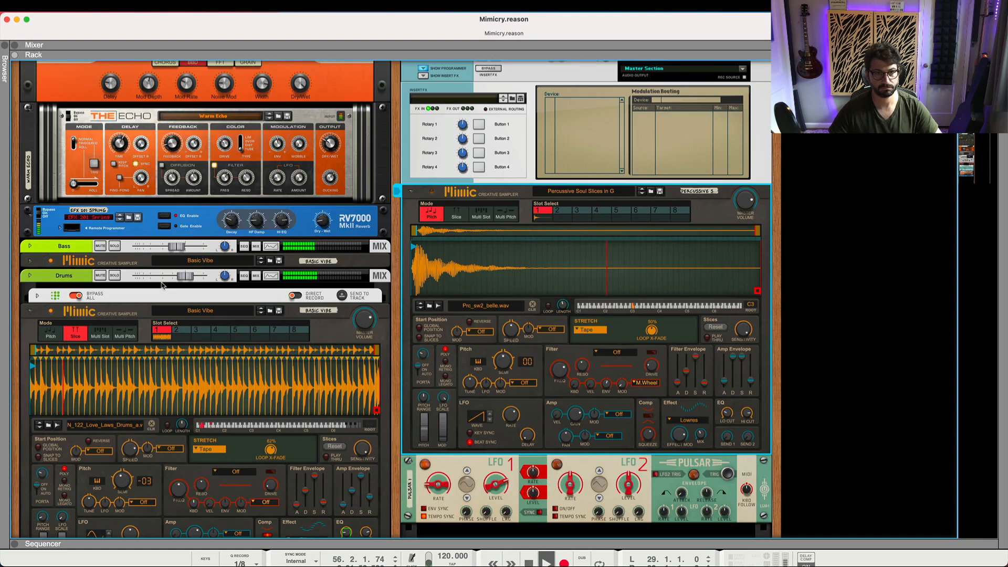
scroll(161, 279, up, 5)
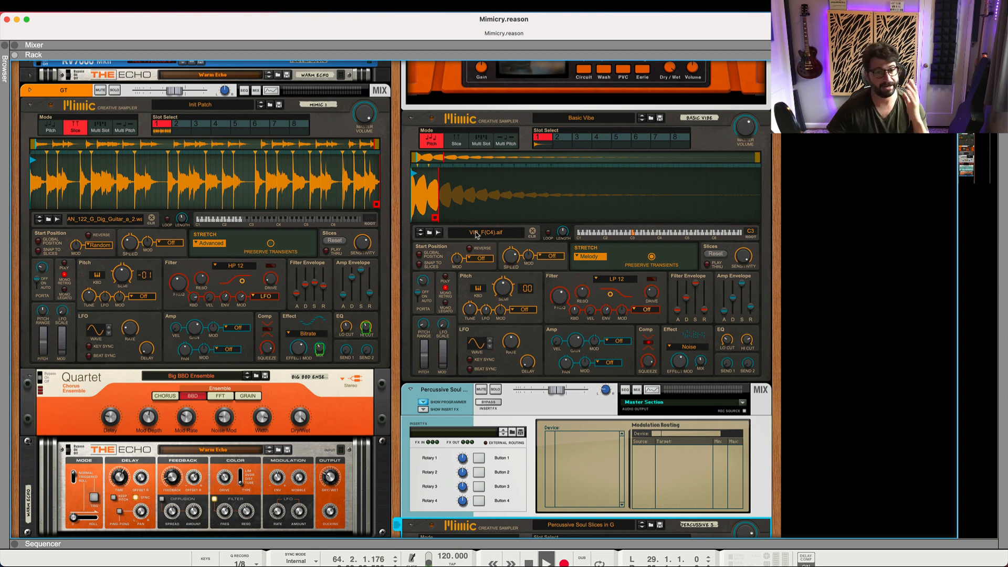
scroll(156, 173, up, 2)
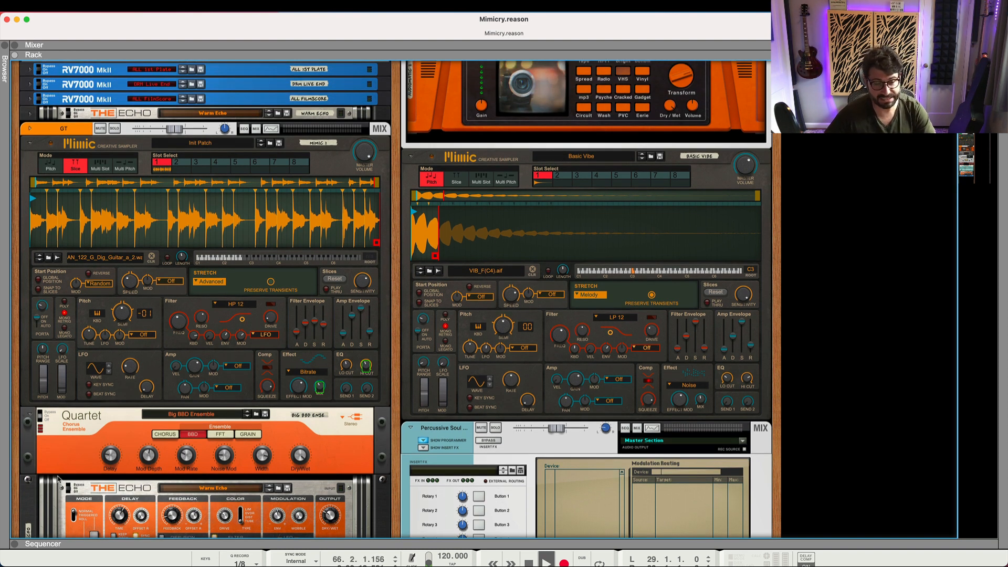
Stop playback and show the arrangement from about bar 19 to bar 40 beneath the rack
click(15, 544)
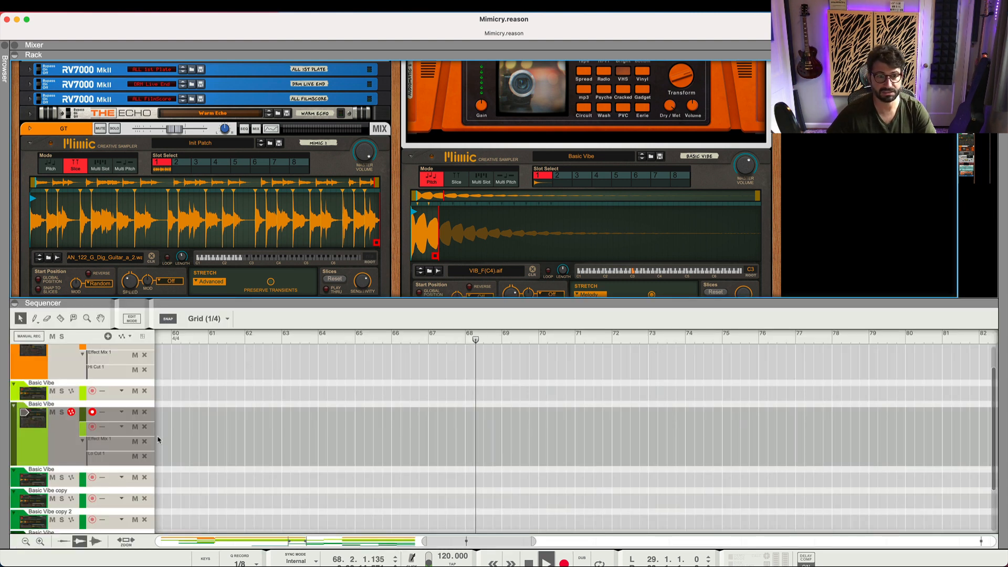
scroll(429, 428, down, 3)
scroll(368, 424, left, 15)
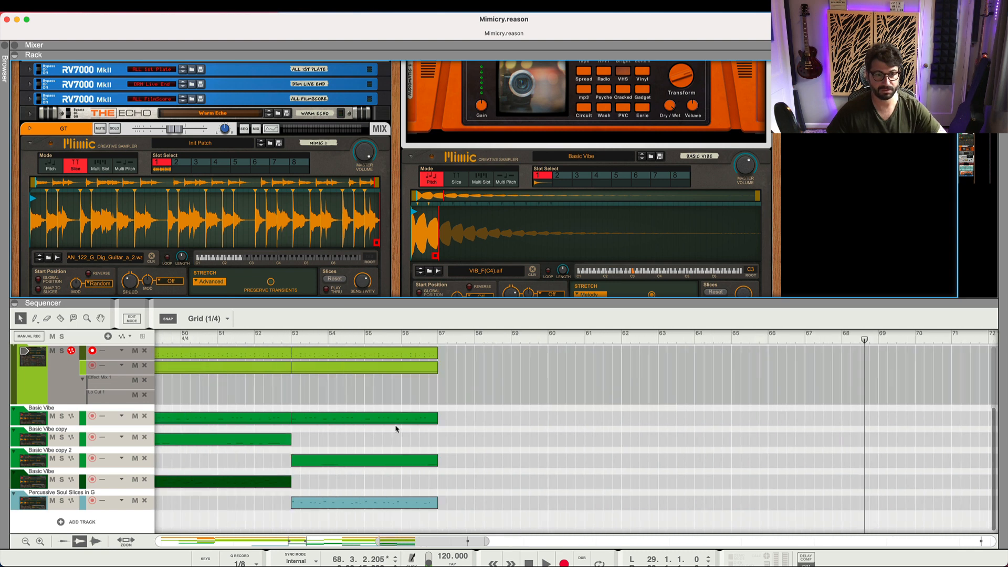
scroll(329, 425, left, 10)
scroll(308, 427, up, 3)
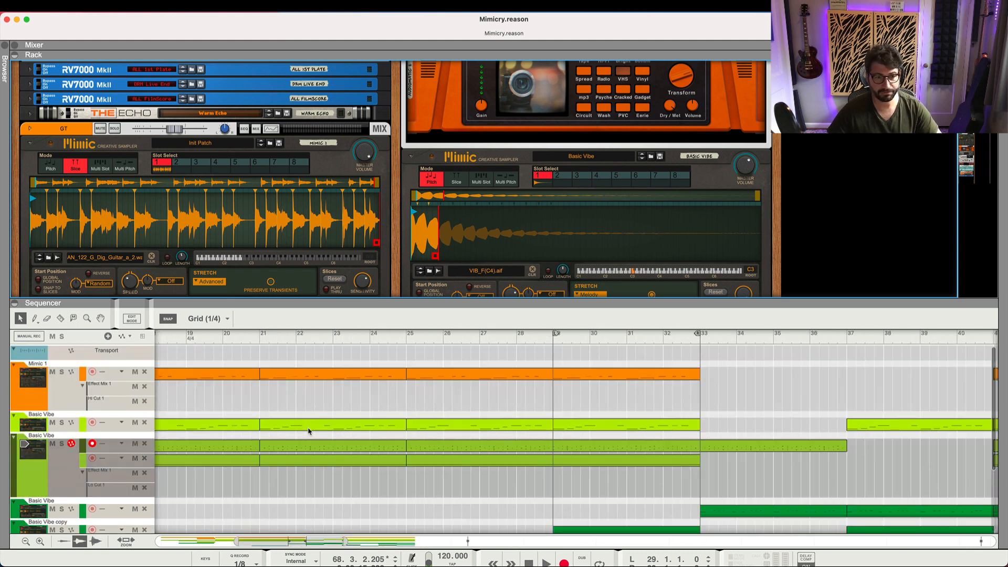
Set the loop to the orange Mimic 1 clip between bars 5 and 9 and start playback
scroll(275, 419, left, 8)
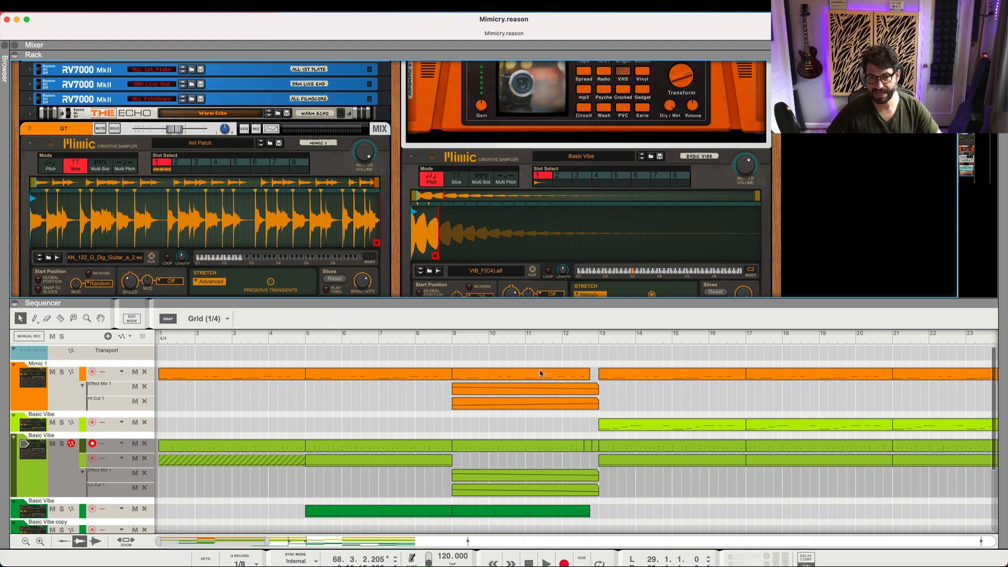
right_click(507, 377)
click(380, 375)
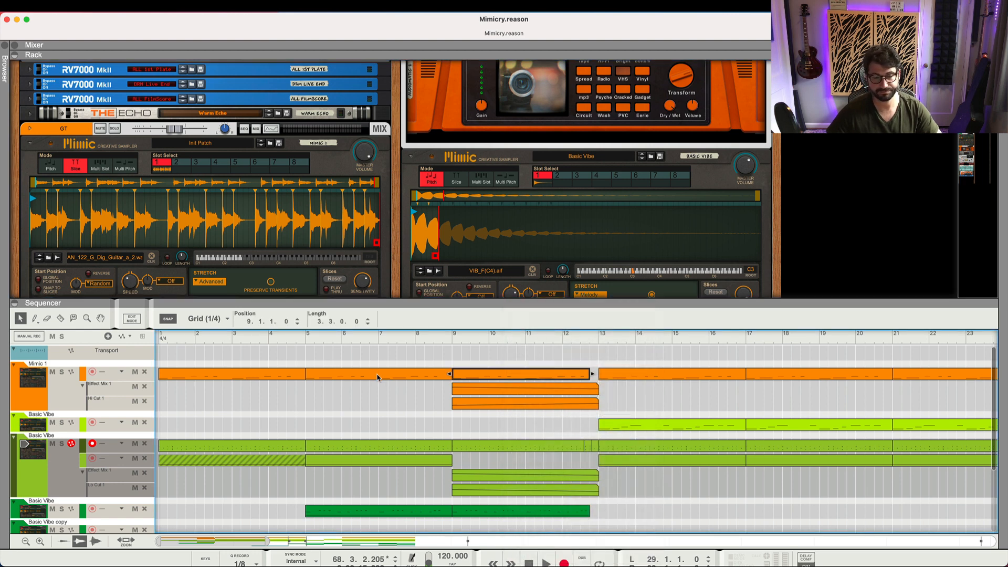
right_click(378, 375)
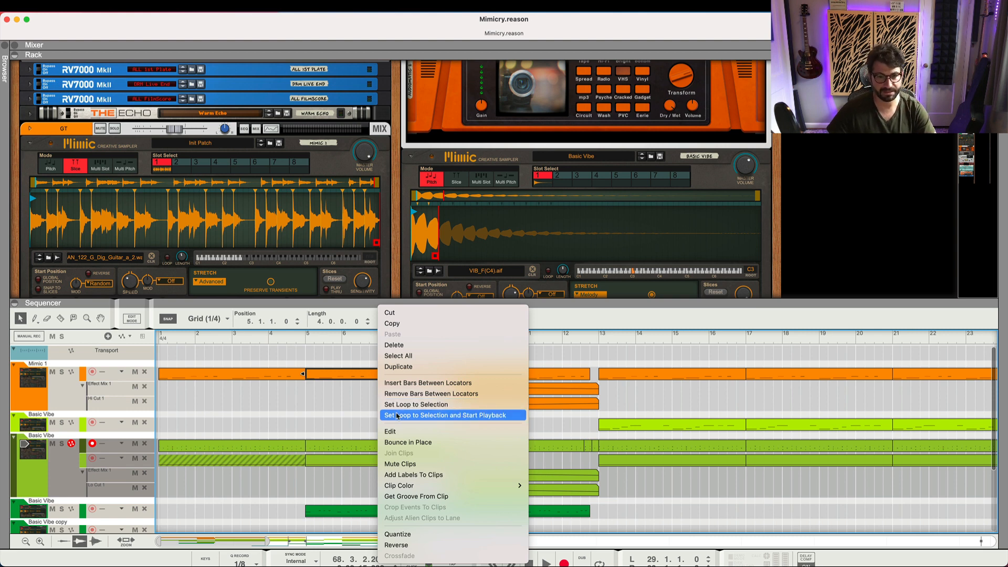
click(397, 416)
Hide the sequencer and solo the GT channel to hear the sliced guitar loop alone, stopping playback at the end
click(15, 303)
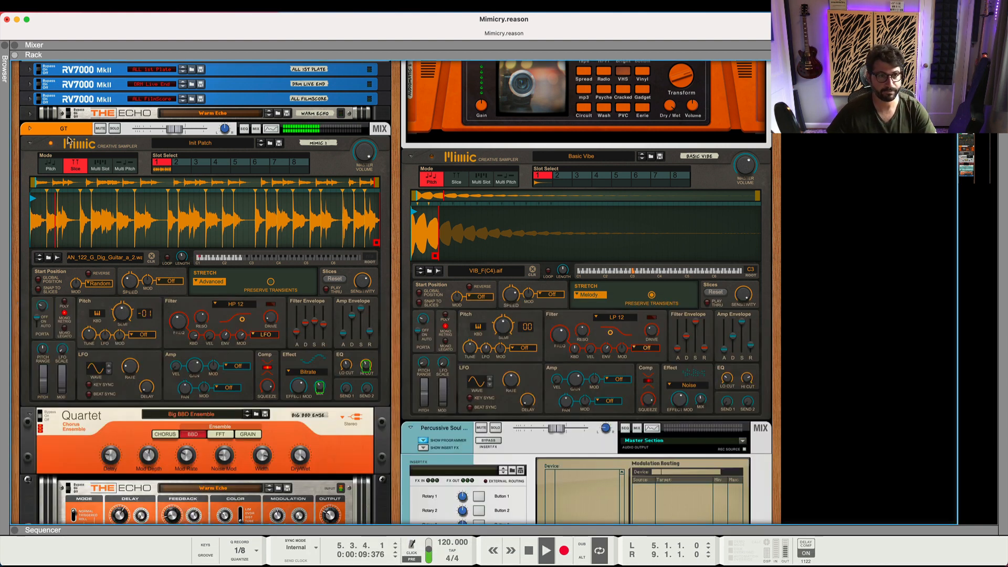
click(115, 129)
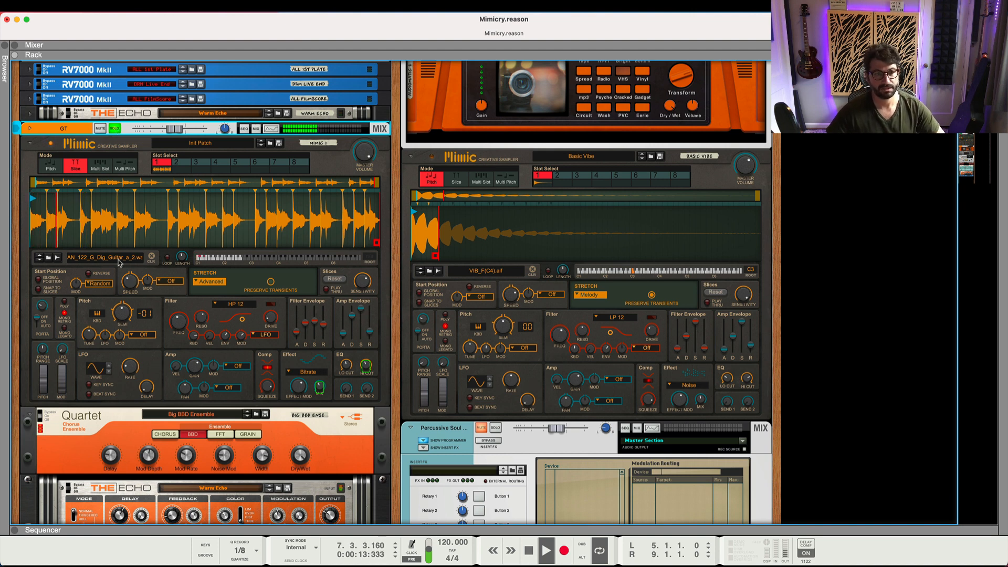
key(space)
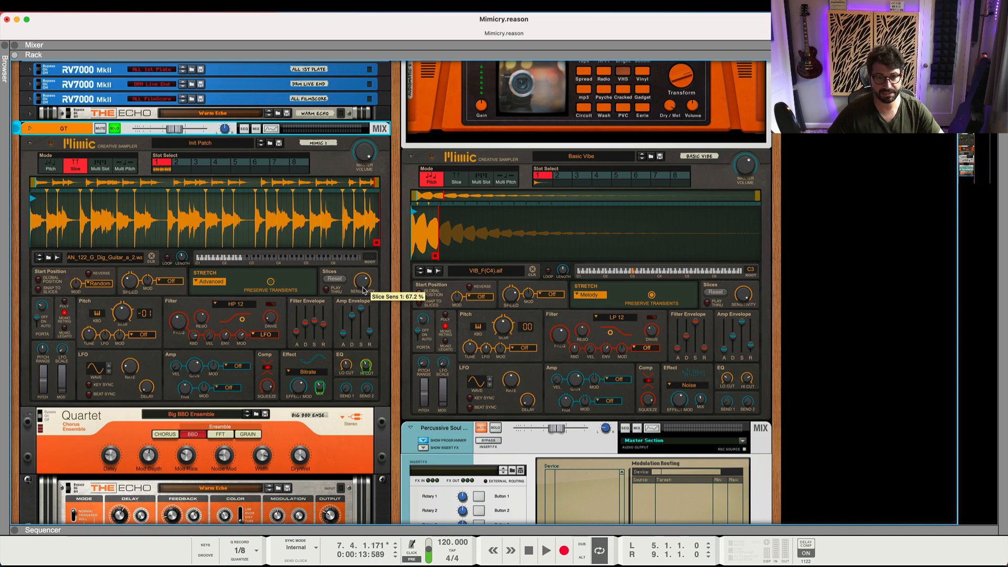
Select the guitar Mimic sampler, raise its stretch speed to 100 % and play the loop
scroll(364, 291, down, 6)
scroll(364, 291, up, 5)
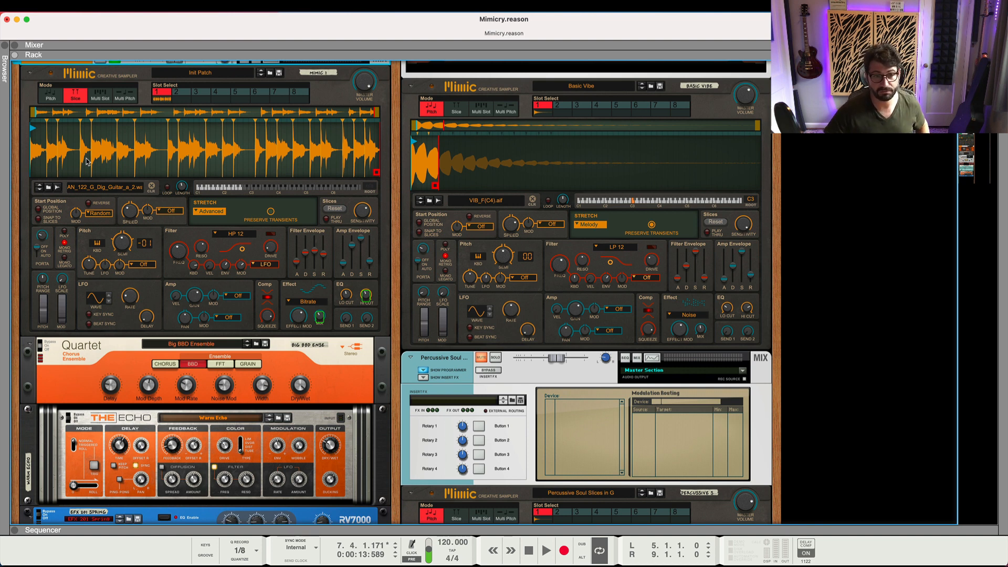
click(30, 83)
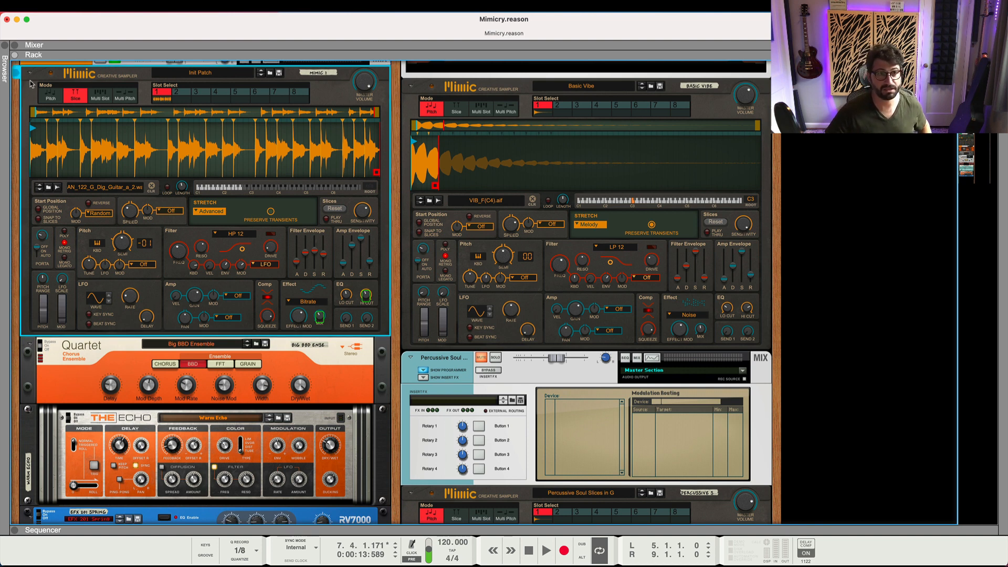
click(16, 74)
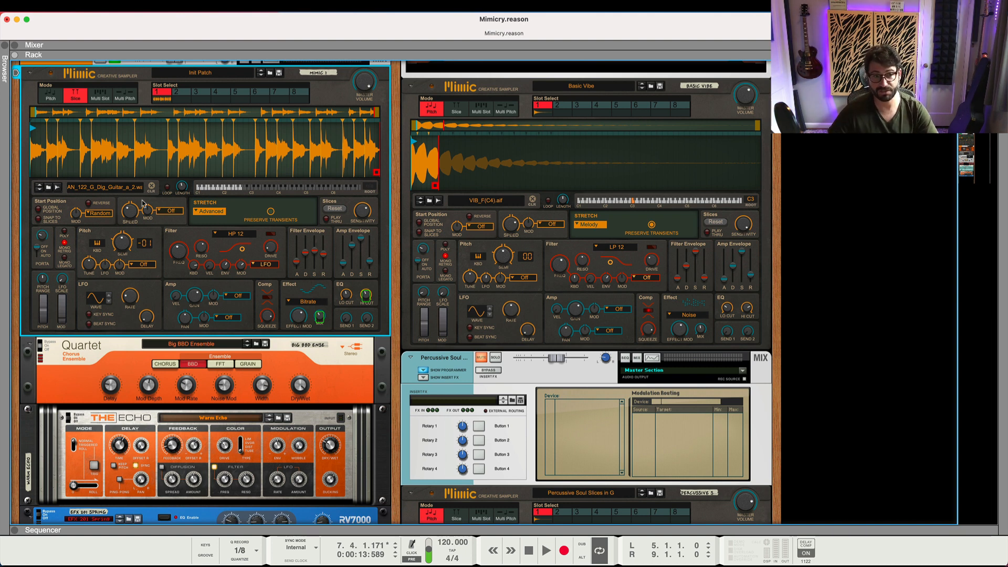
mouse_move(133, 211)
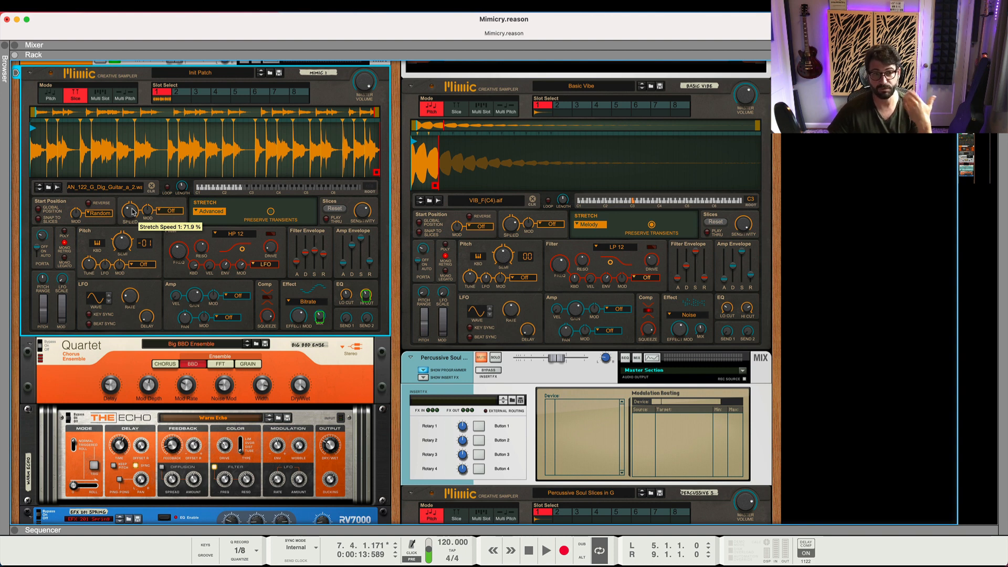
drag(133, 212, 135, 206)
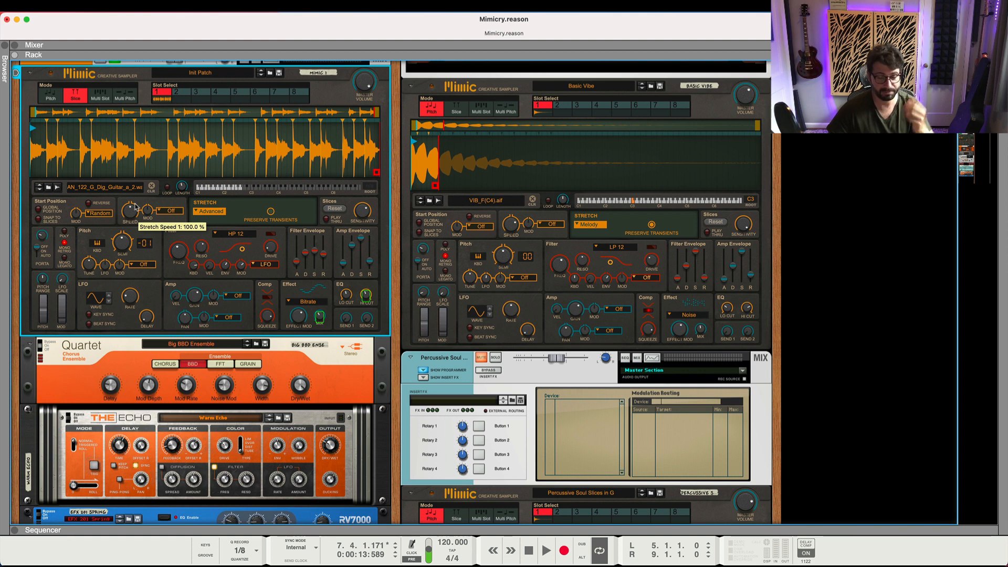
key(space)
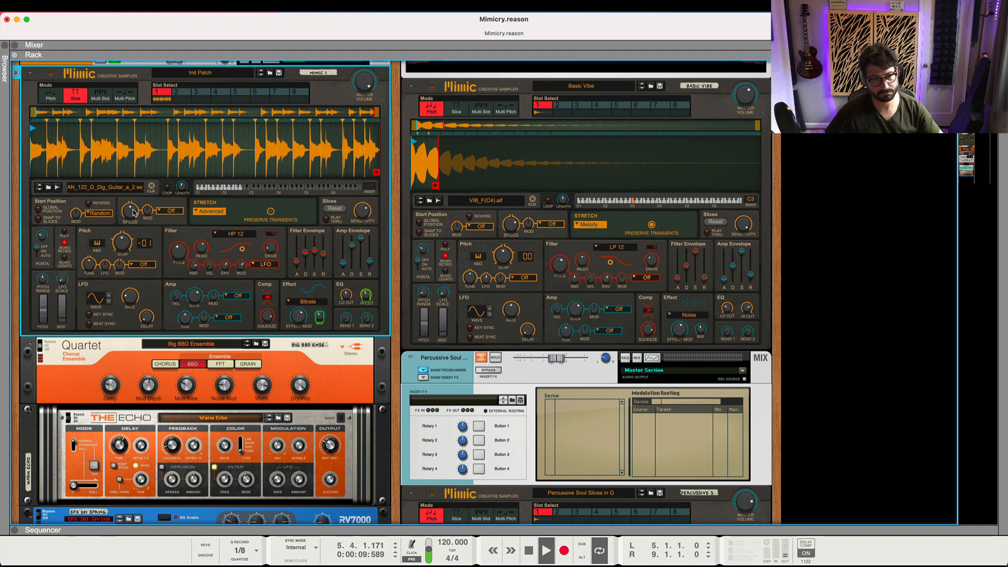
Return the guitar Mimic's stretch speed to 71.9 %, stop playback and turn off the GT channel's solo
drag(130, 210, 129, 214)
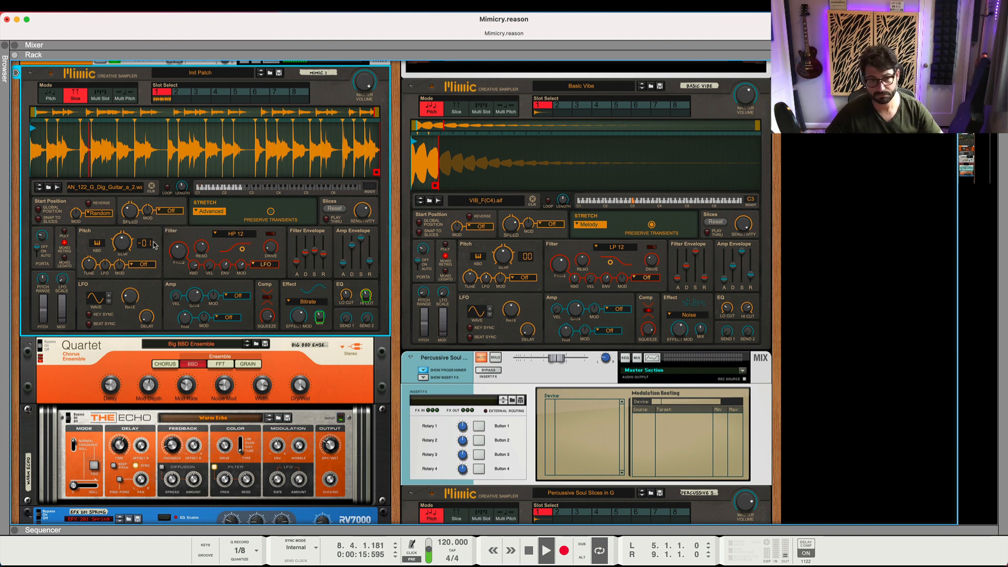
key(space)
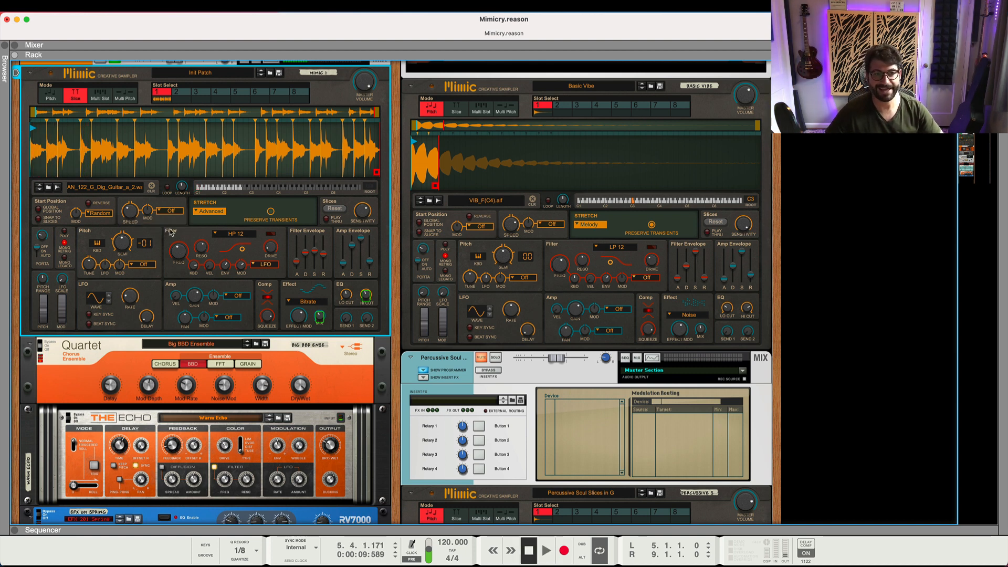
scroll(171, 217, up, 1)
scroll(171, 217, up, 2)
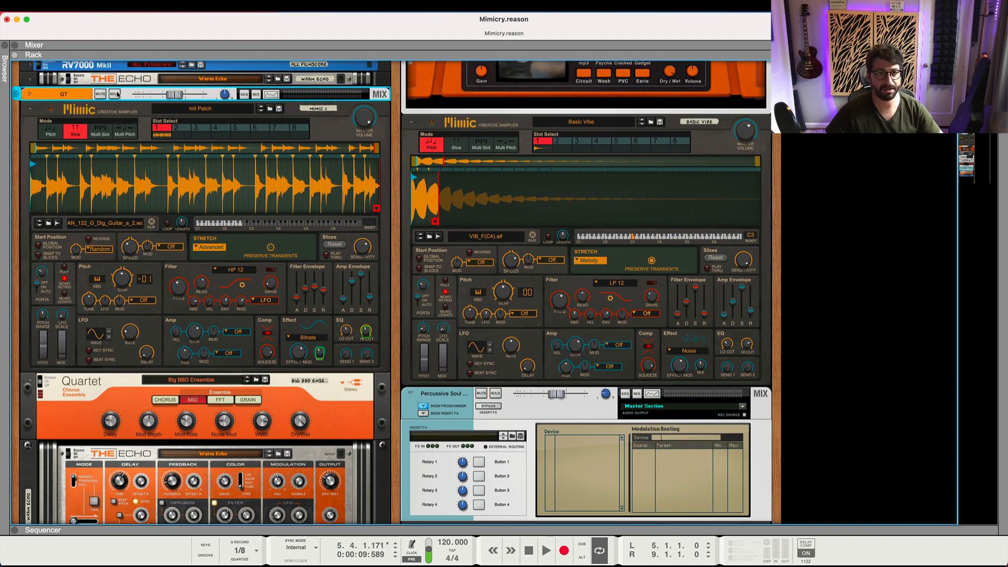
Play the loop while trying the guitar Mimic's stretch speed at 100 %, settle it at 75 % and stop playback
key(space)
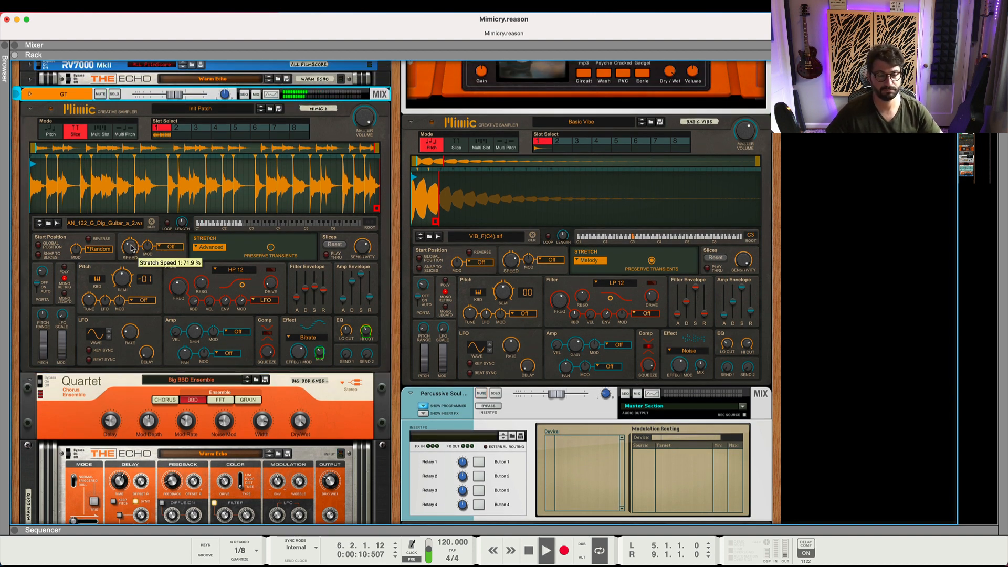
click(133, 247)
drag(132, 243, 132, 241)
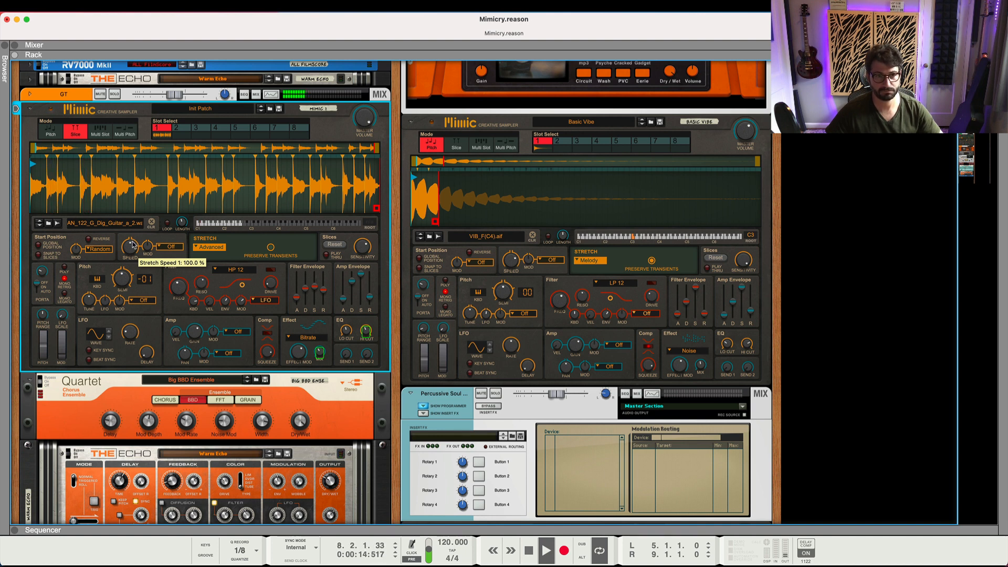
drag(131, 249, 131, 253)
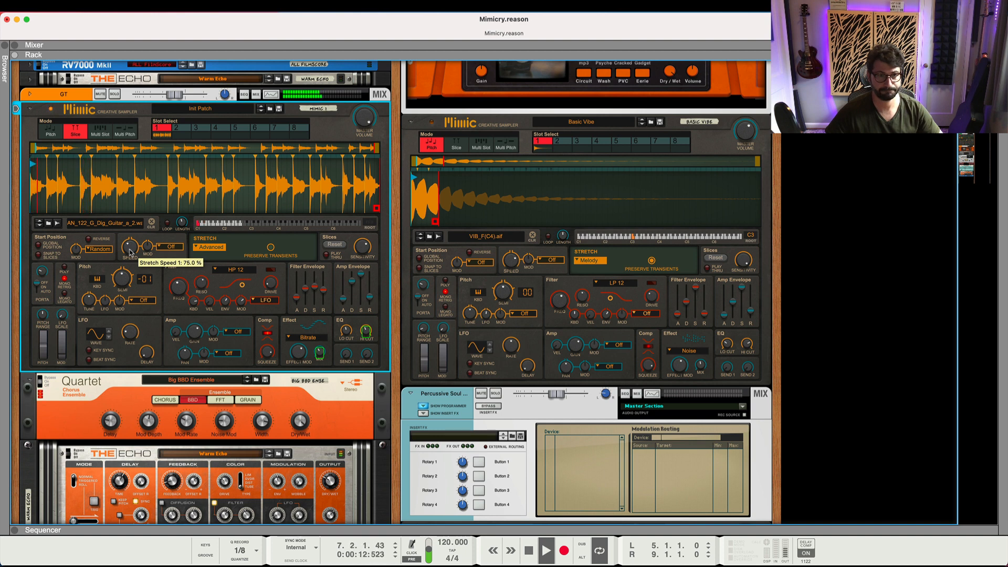
key(space)
Try the Tape stretch mode on the guitar Mimic during loop playback, then restore the Advanced mode
click(198, 248)
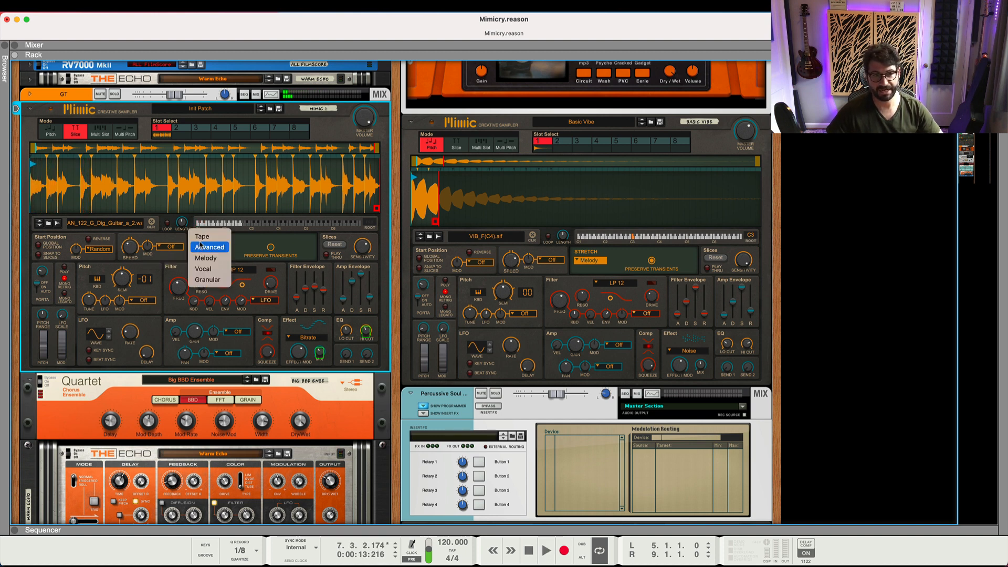
click(204, 237)
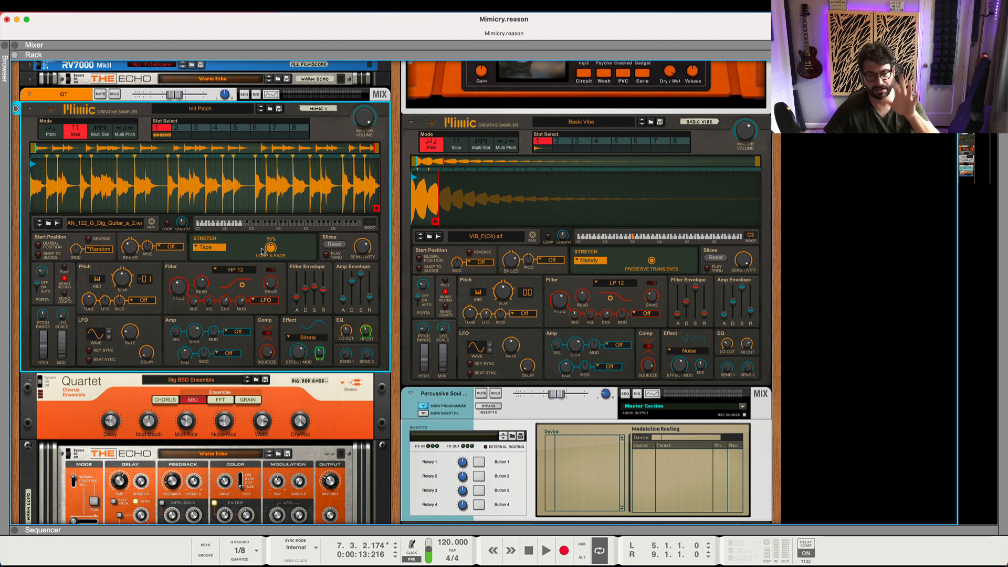
key(space)
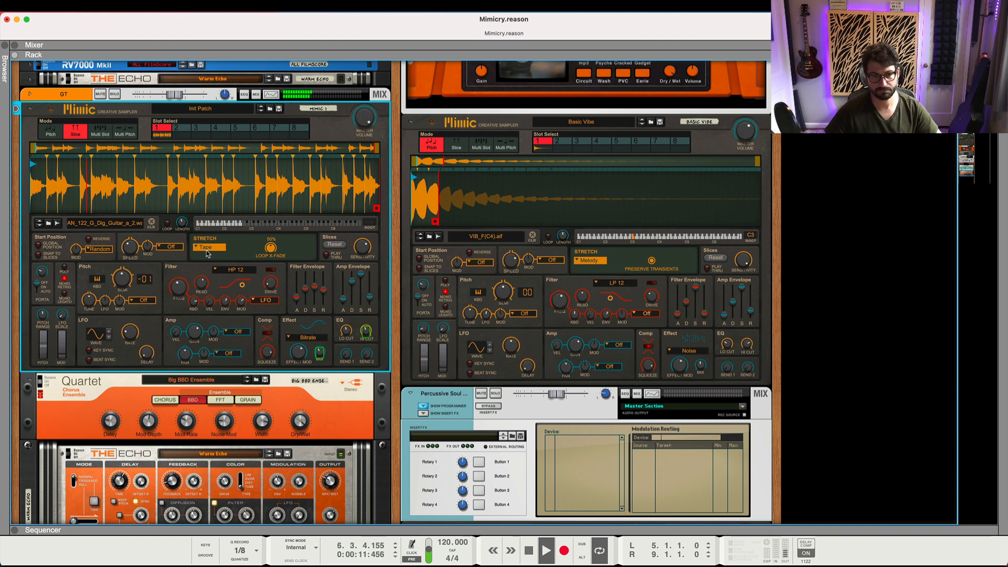
click(207, 248)
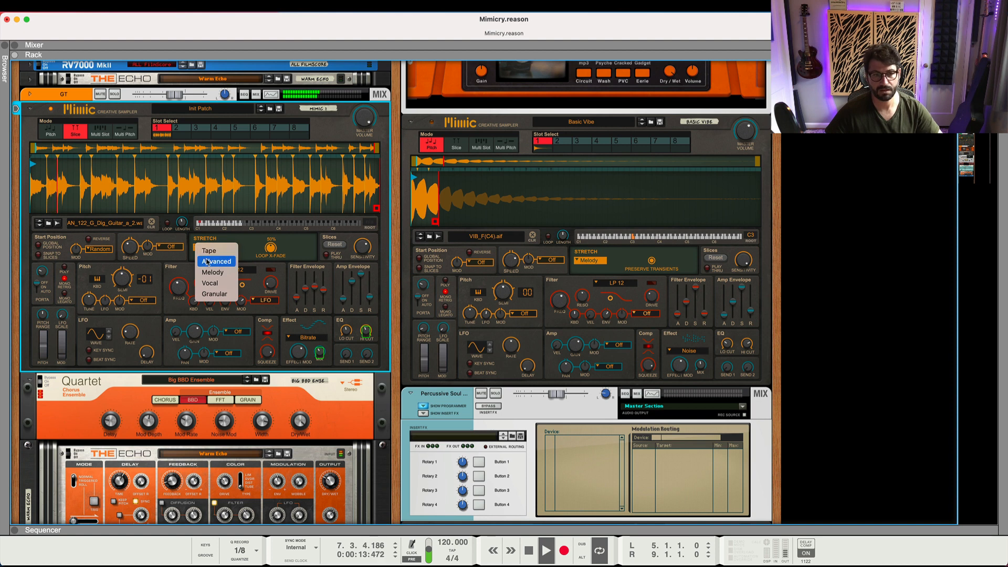
click(208, 262)
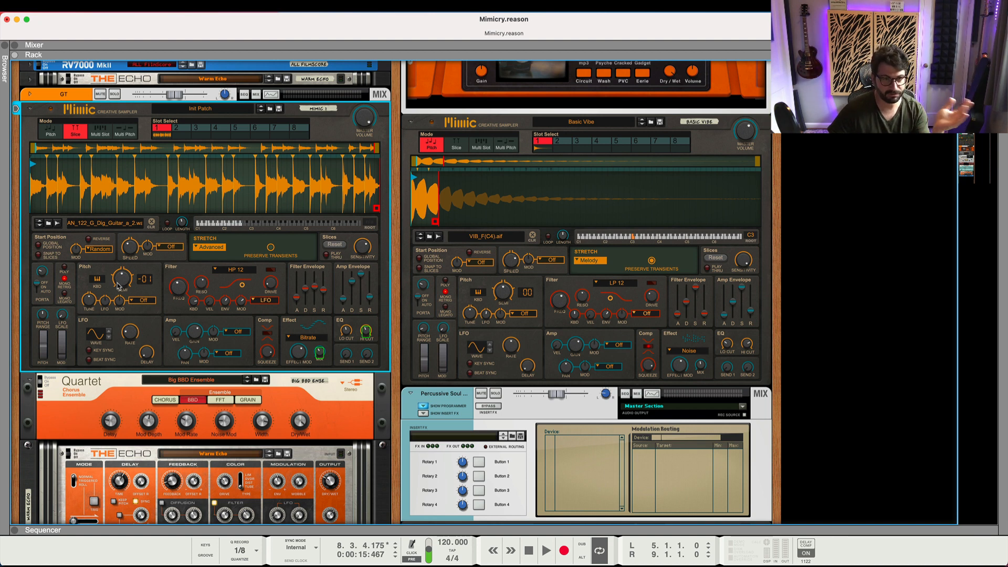
mouse_move(117, 285)
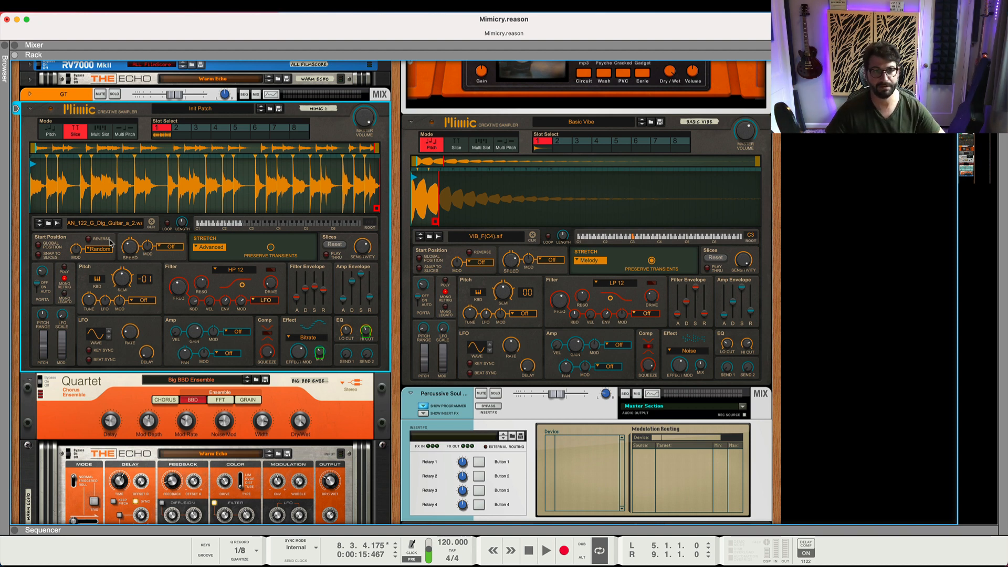
click(113, 94)
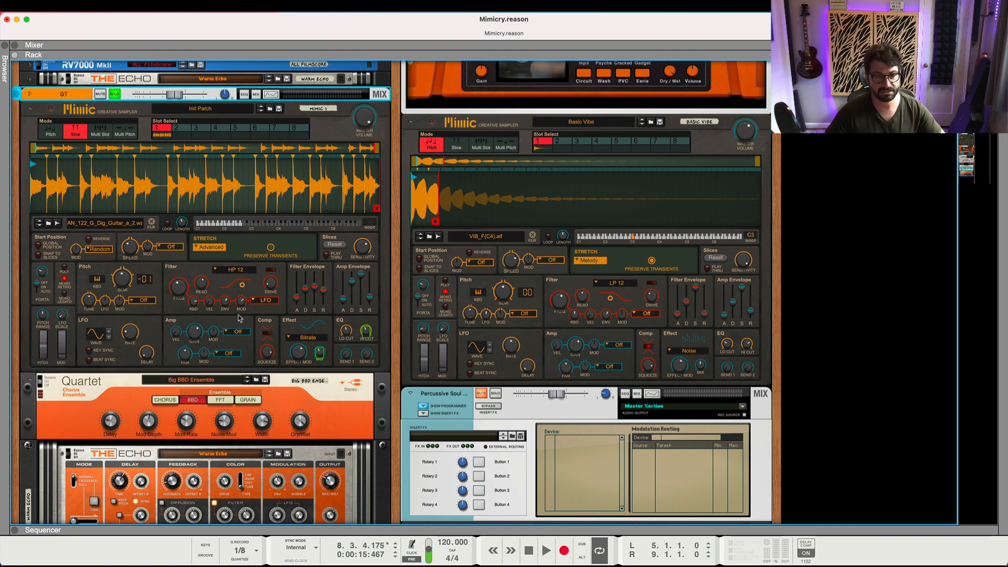
click(113, 94)
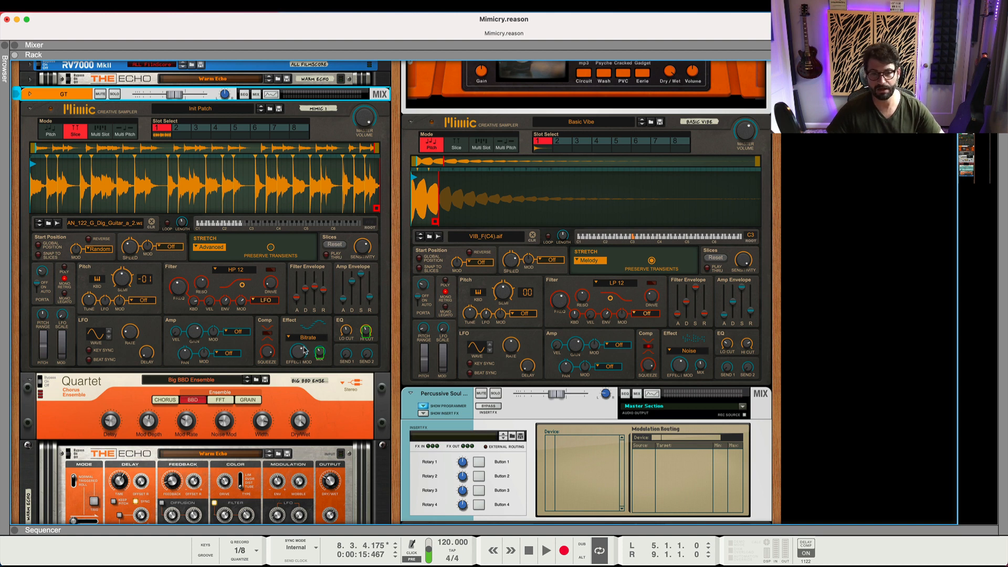
mouse_move(304, 351)
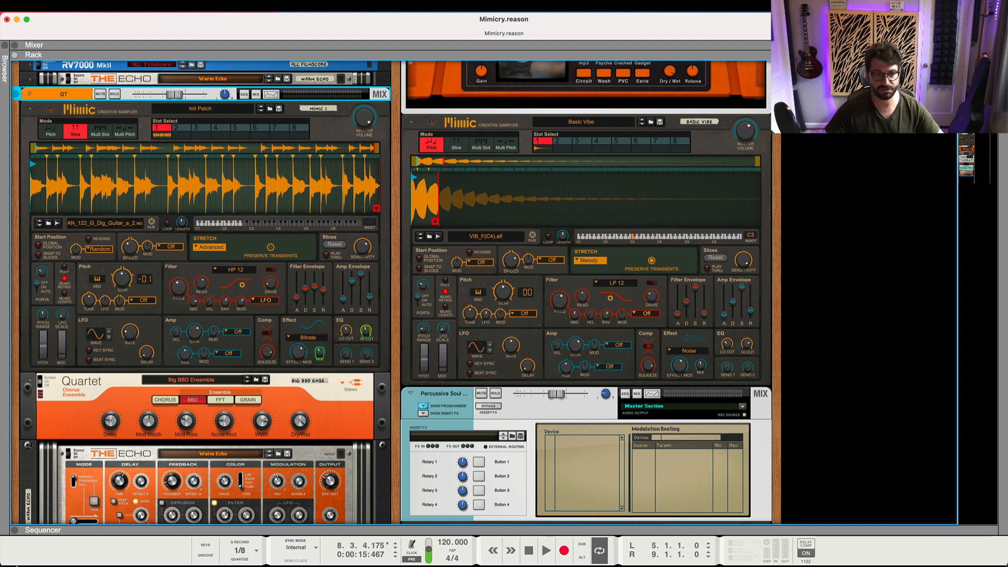
Show the sequencer and play from bar 9 while watching the guitar Mimic's effect mix and Hi Cut automation
click(14, 529)
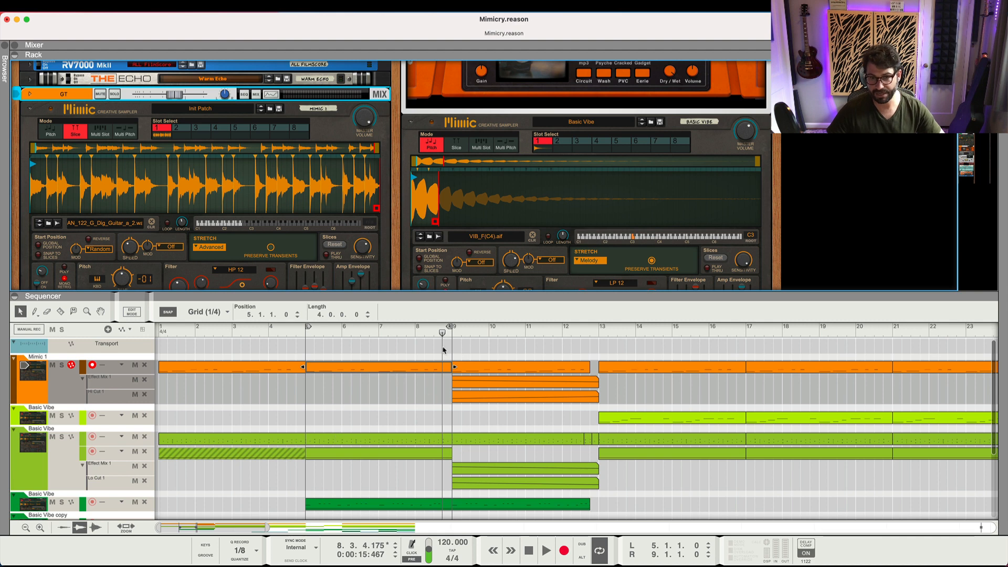
click(452, 332)
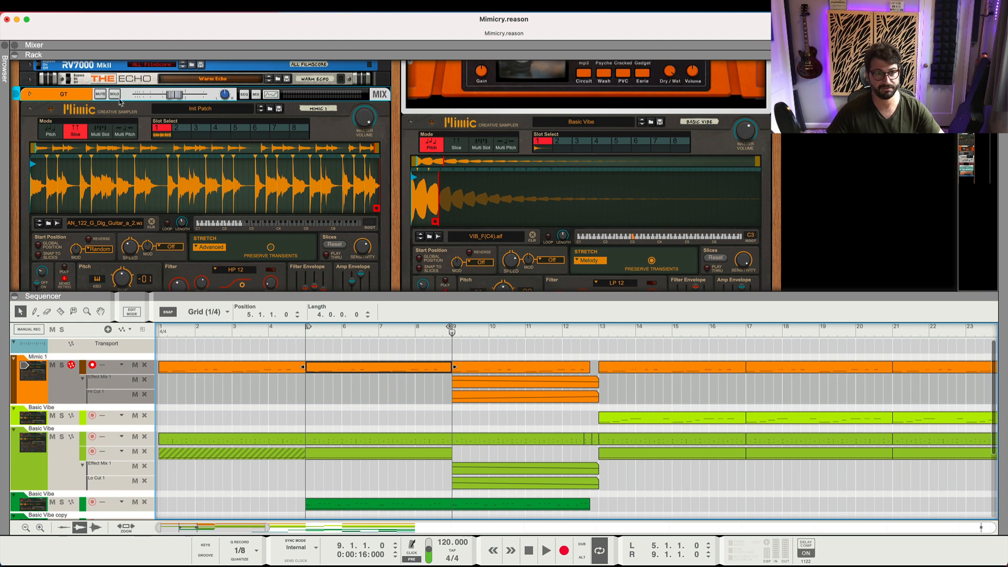
key(space)
scroll(317, 156, down, 8)
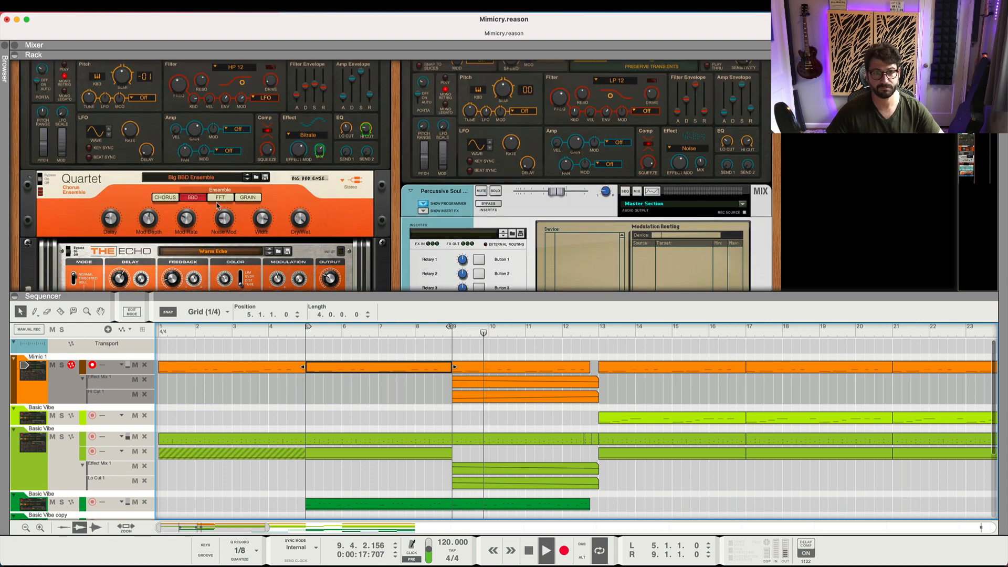
mouse_move(319, 154)
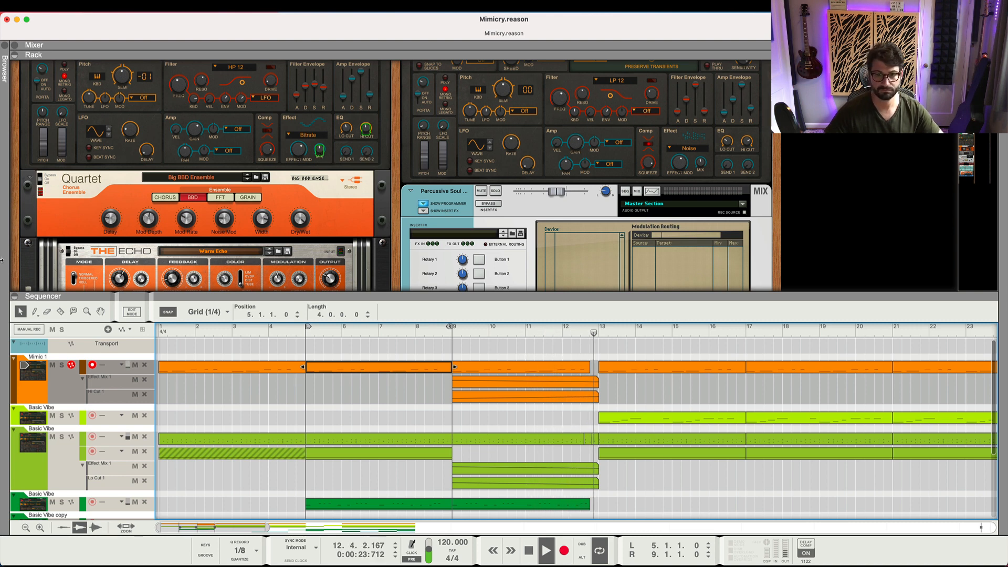
key(space)
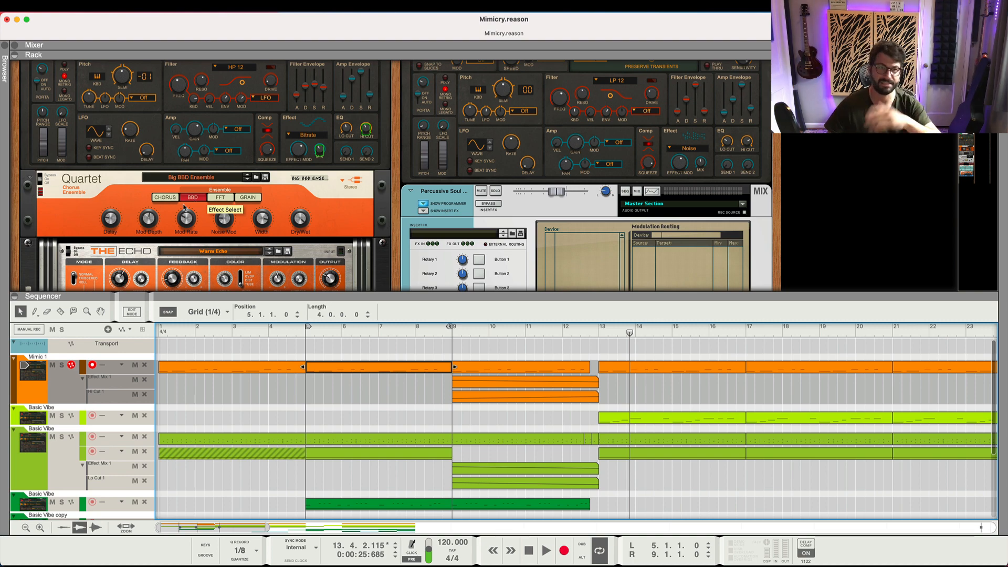
Examine the Quartet, The Echo and RV7000 effects beneath the guitar Mimic, down to the Bass channel
scroll(105, 179, down, 8)
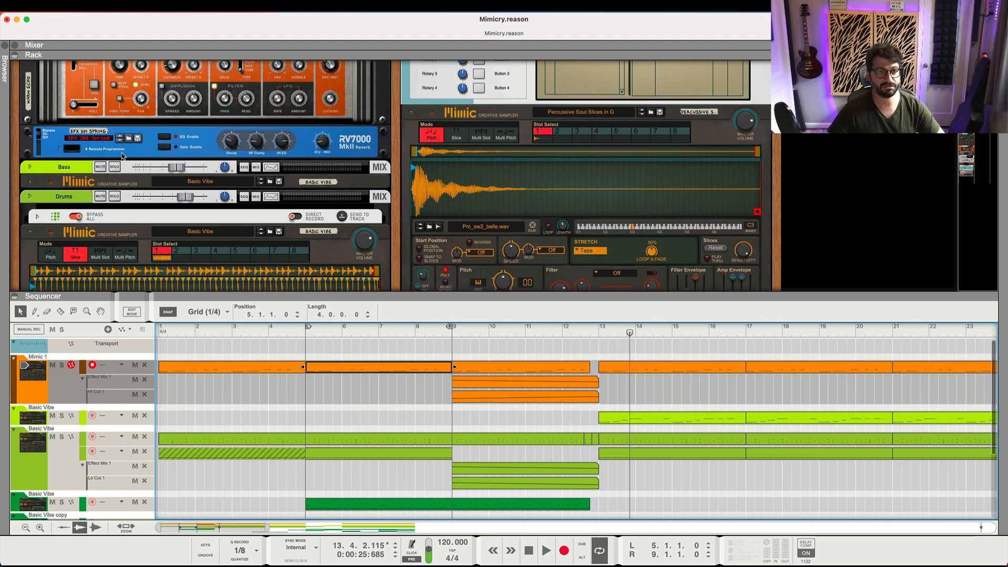
scroll(79, 142, up, 8)
scroll(65, 183, down, 5)
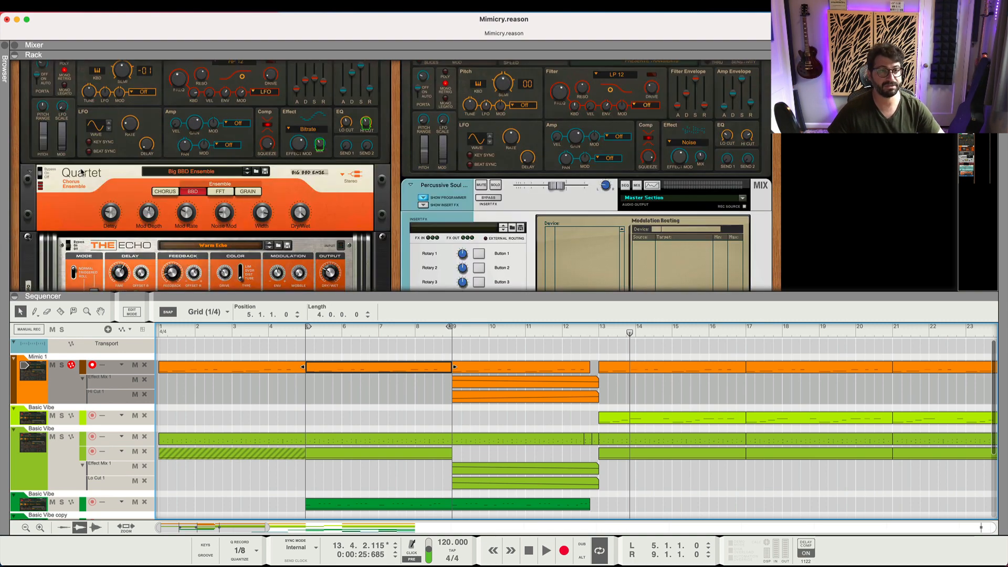
scroll(58, 251, down, 3)
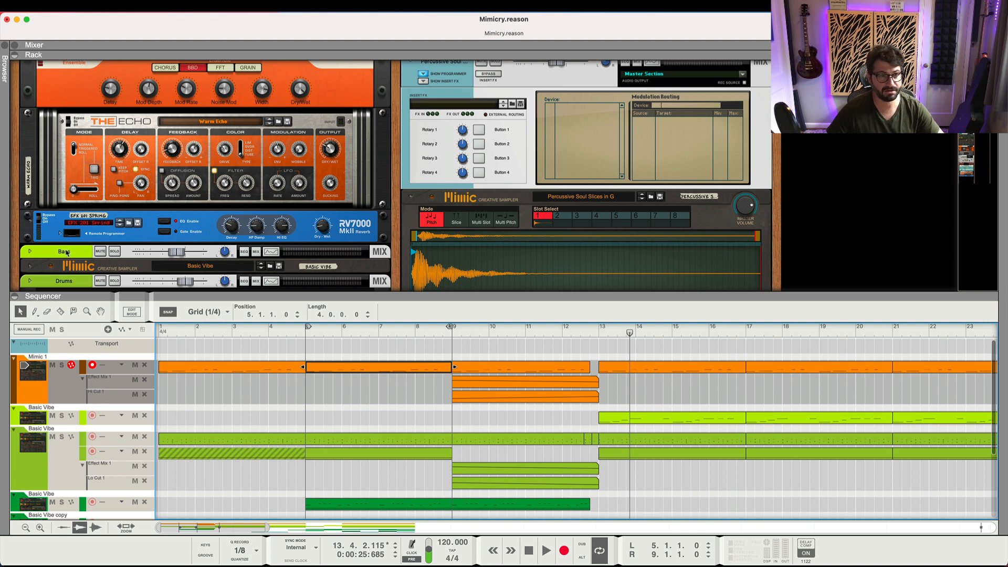
Unfold the Drum Sequencer on the Drums channel, solo the drums and play the loop from bar 5 while viewing the drum Mimic
scroll(31, 211, down, 8)
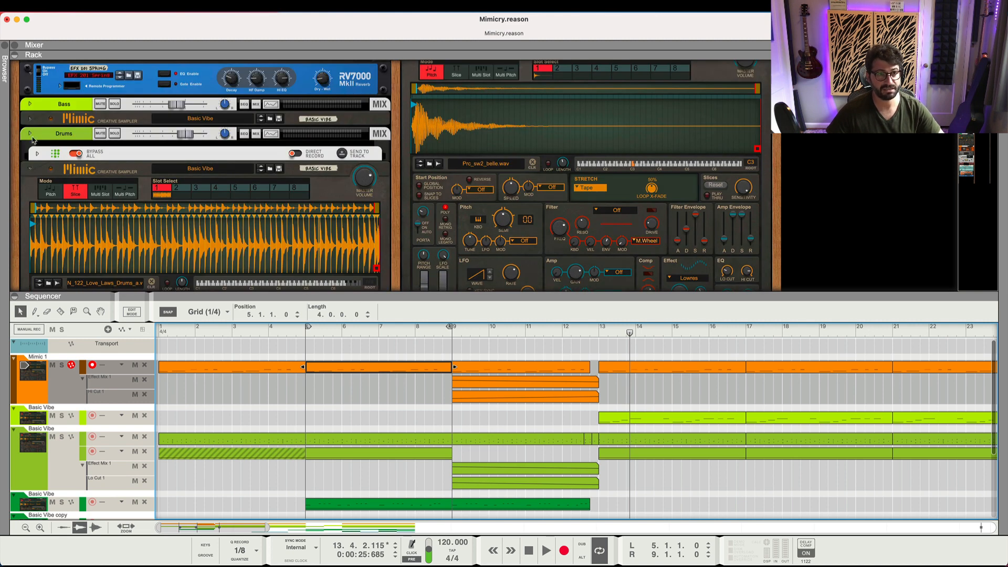
click(37, 154)
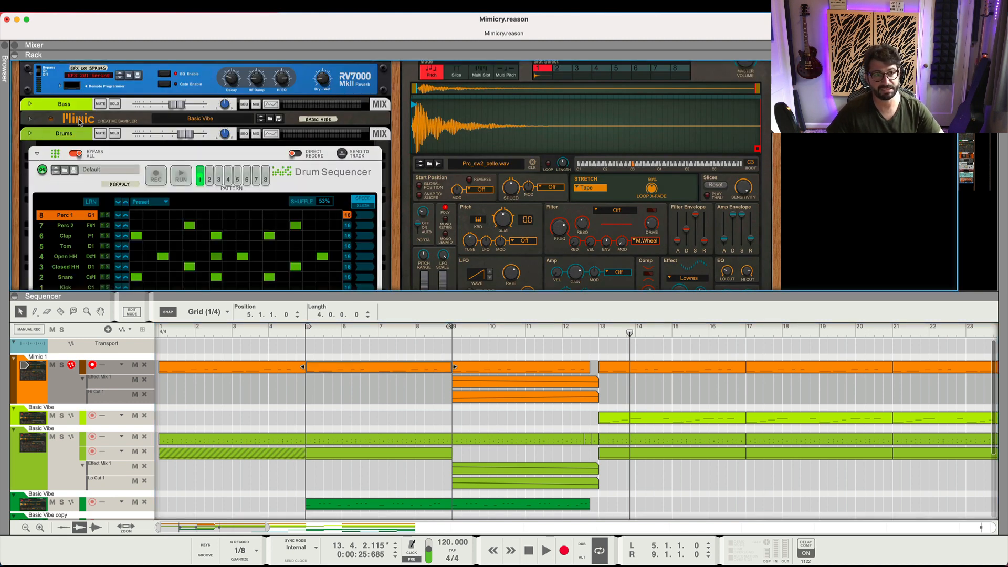
scroll(138, 215, down, 7)
scroll(61, 189, up, 10)
click(305, 332)
key(space)
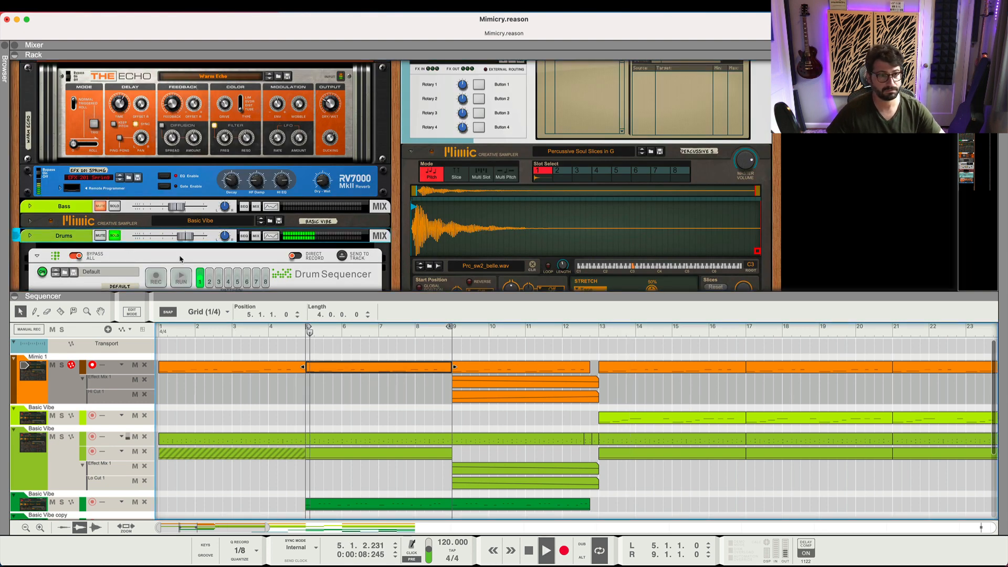
scroll(158, 210, down, 6)
scroll(151, 209, down, 10)
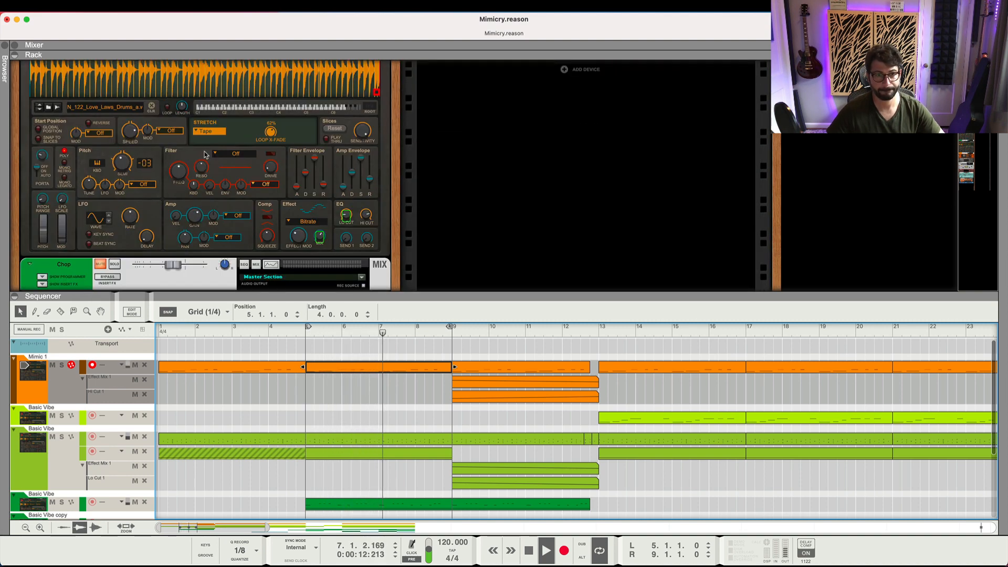
key(space)
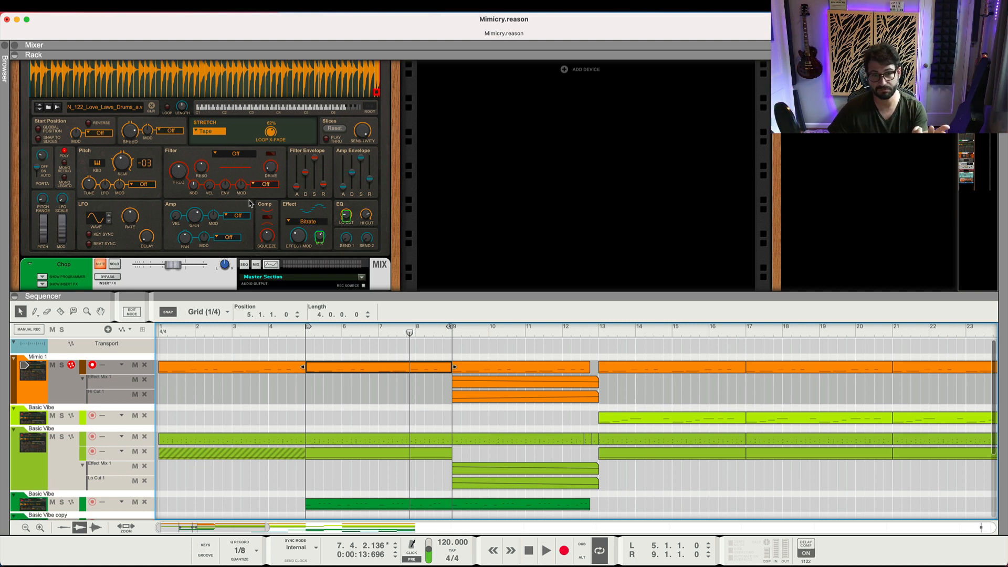
Play the drum loop while trying the drum Mimic's stretch speed at 100 %, restore it to 121.9 % and stop playback
mouse_move(363, 218)
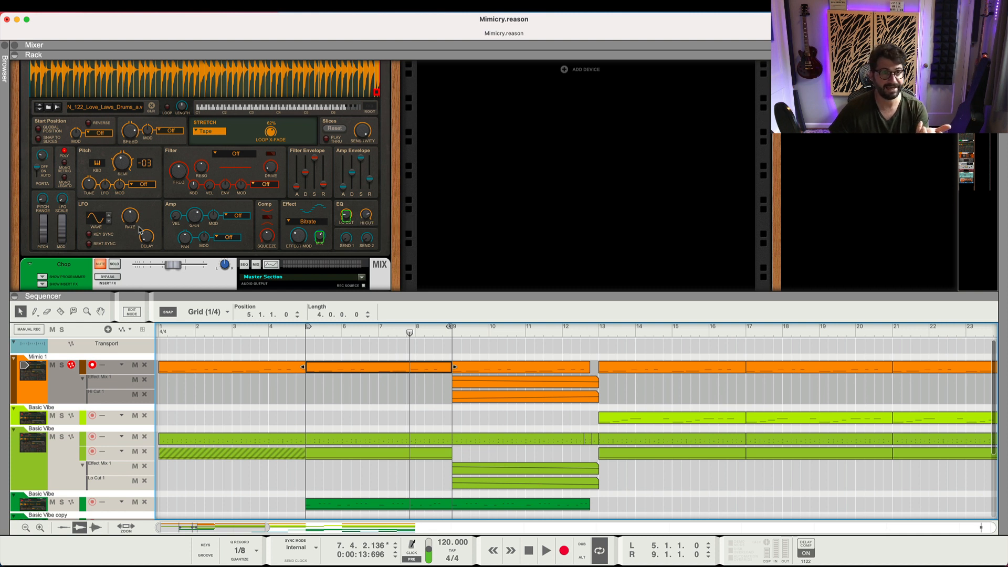
scroll(140, 229, up, 3)
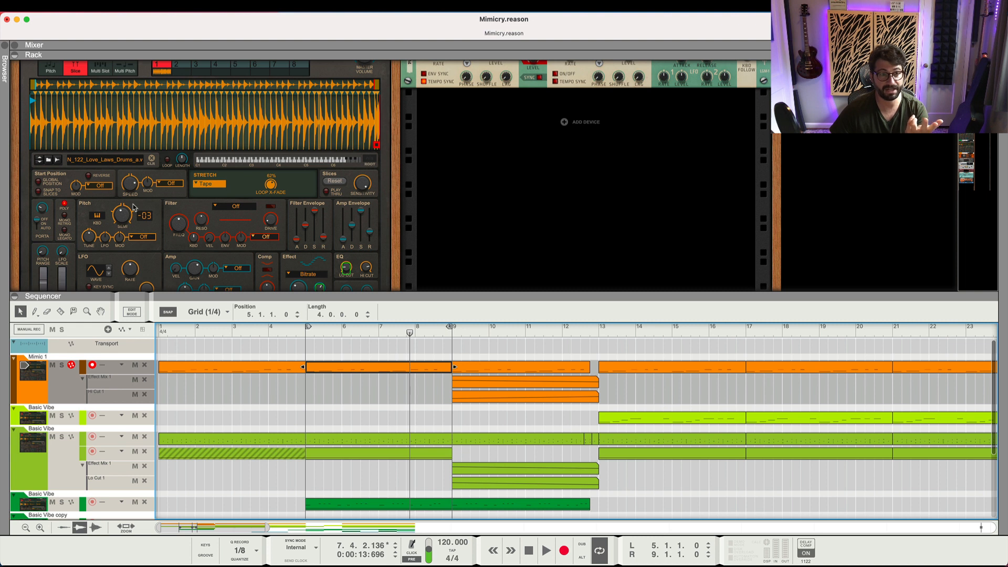
mouse_move(121, 217)
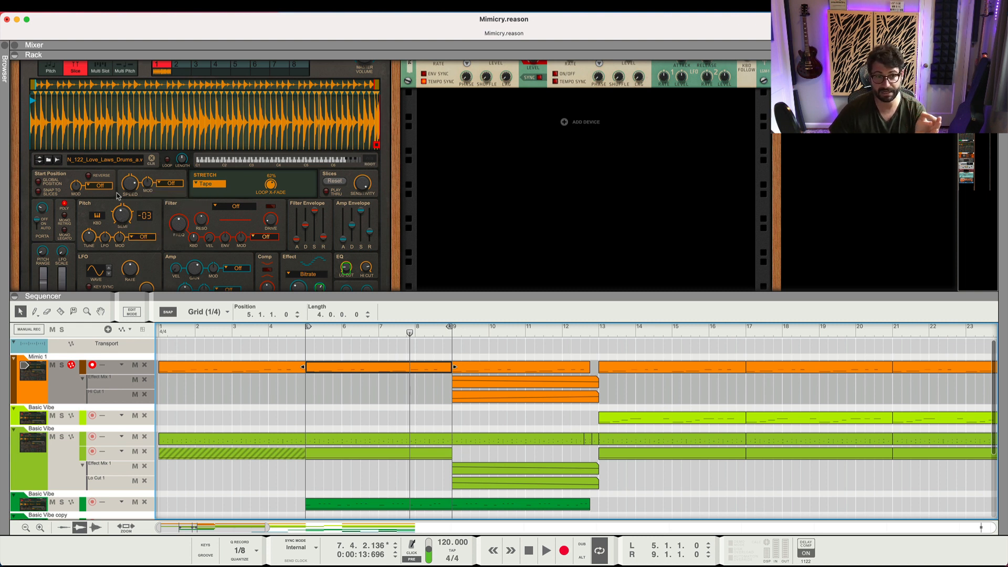
mouse_move(128, 189)
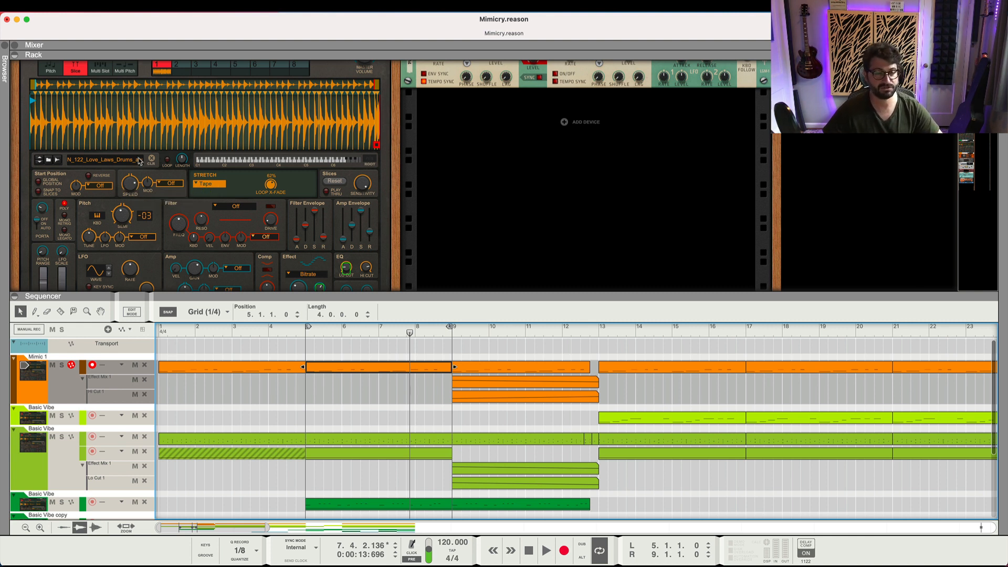
key(space)
click(132, 197)
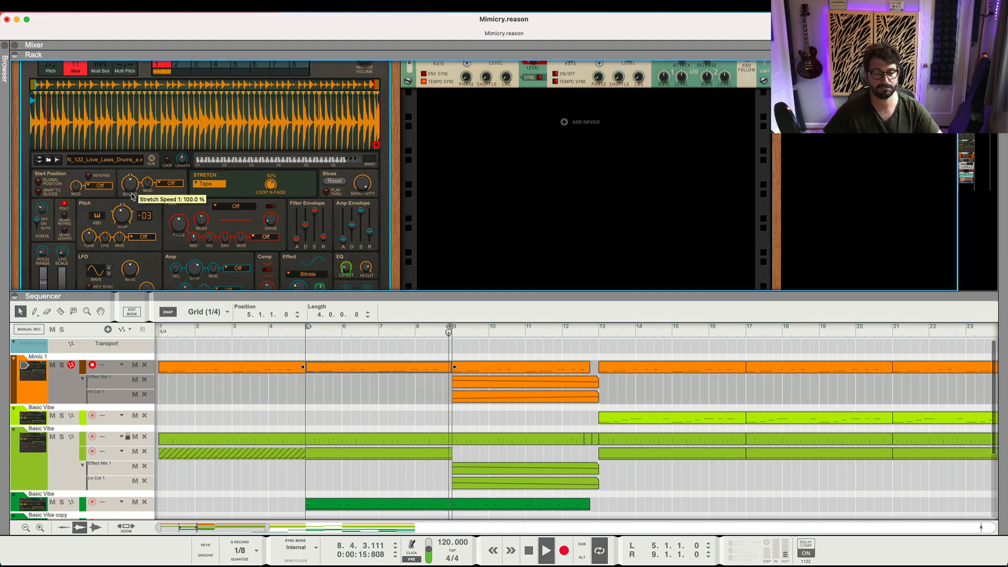
drag(133, 189, 133, 184)
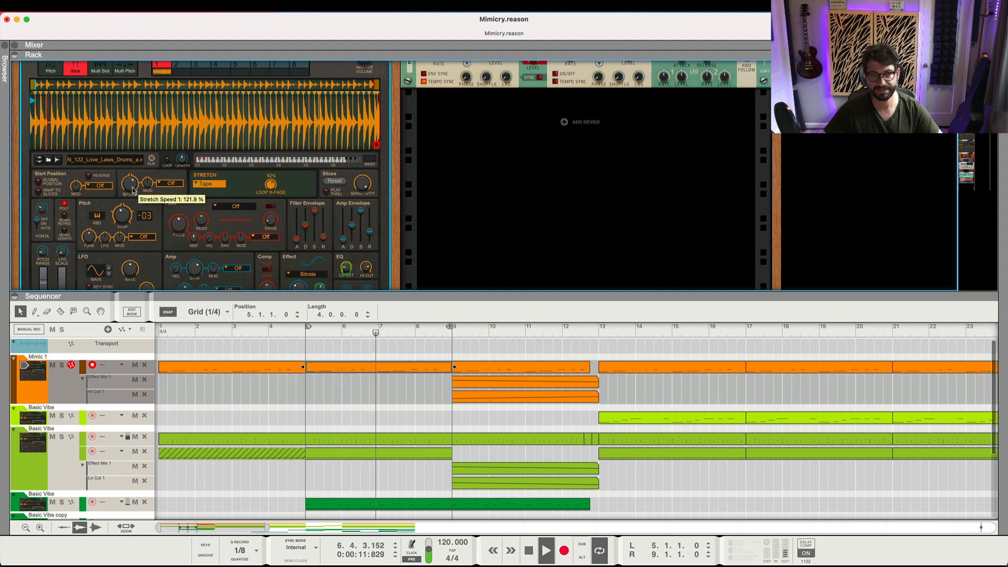
key(space)
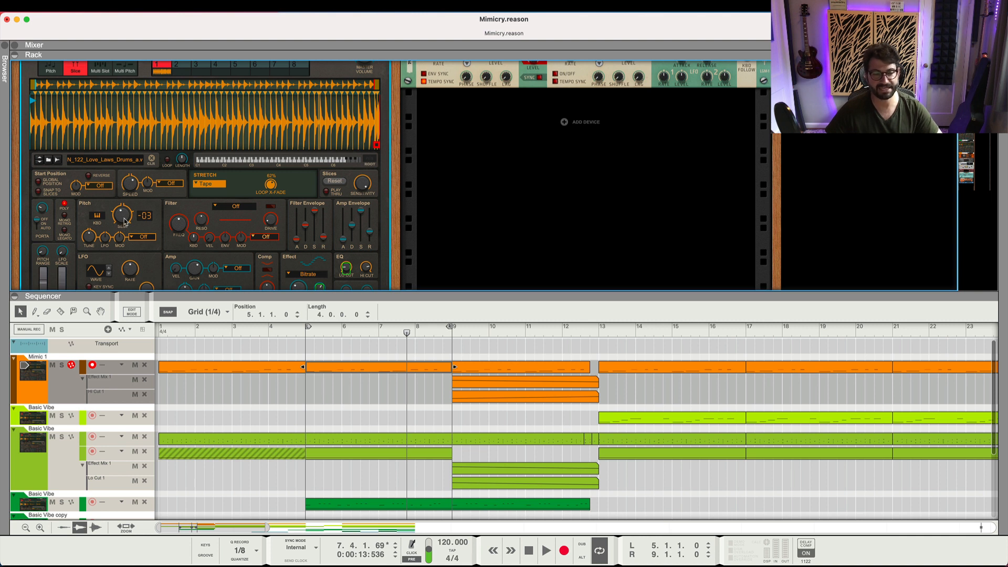
Try the drum Mimic's pitch at 0 semitones during loop playback, then restore it to -3
drag(124, 219, 126, 217)
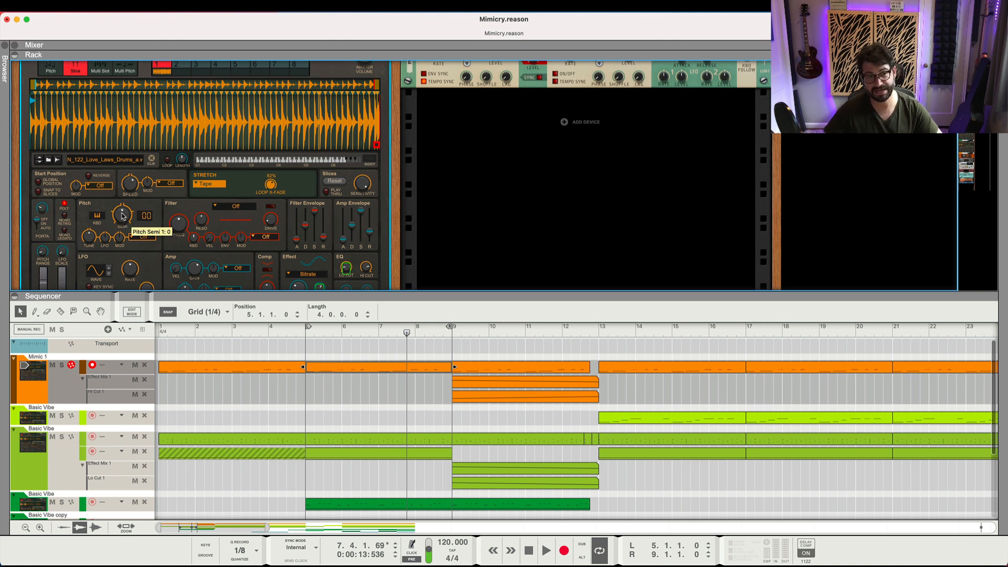
scroll(122, 216, up, 1)
key(space)
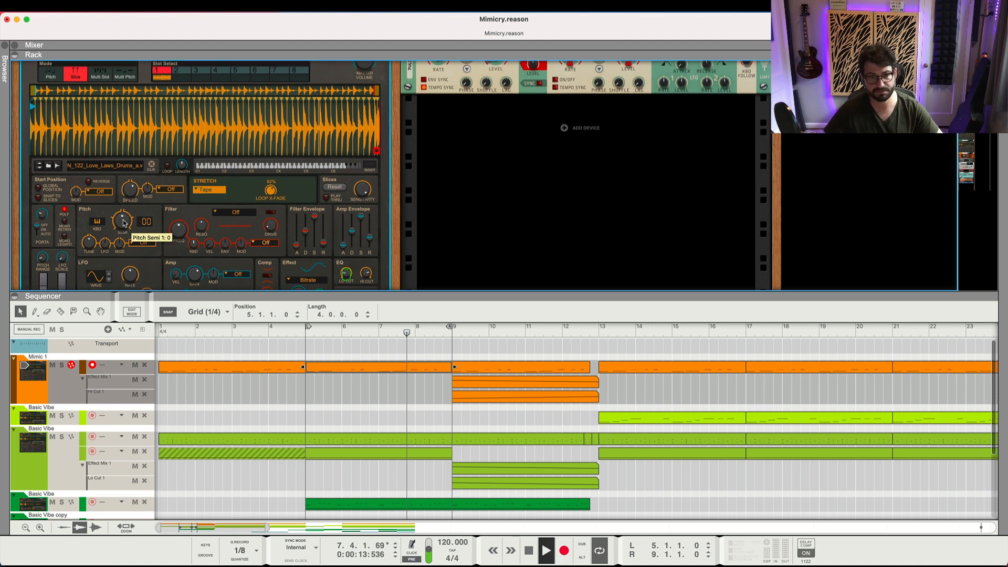
drag(123, 219, 122, 221)
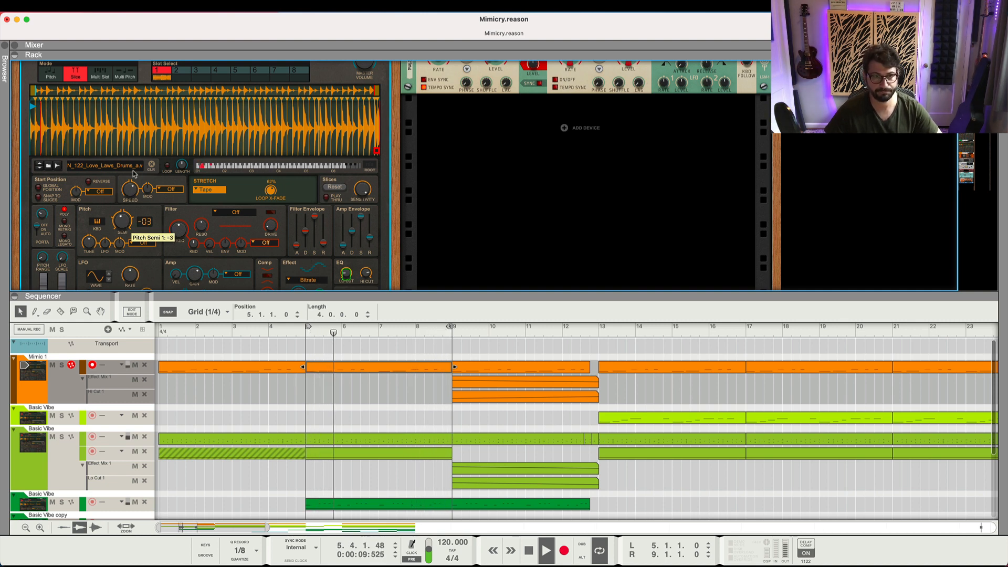
Fold the Drum Sequencer, compare the drum Mimic with its stretch speed reset and pitch at 0 semitones, then restore 121.9 % and -3
scroll(105, 96, up, 4)
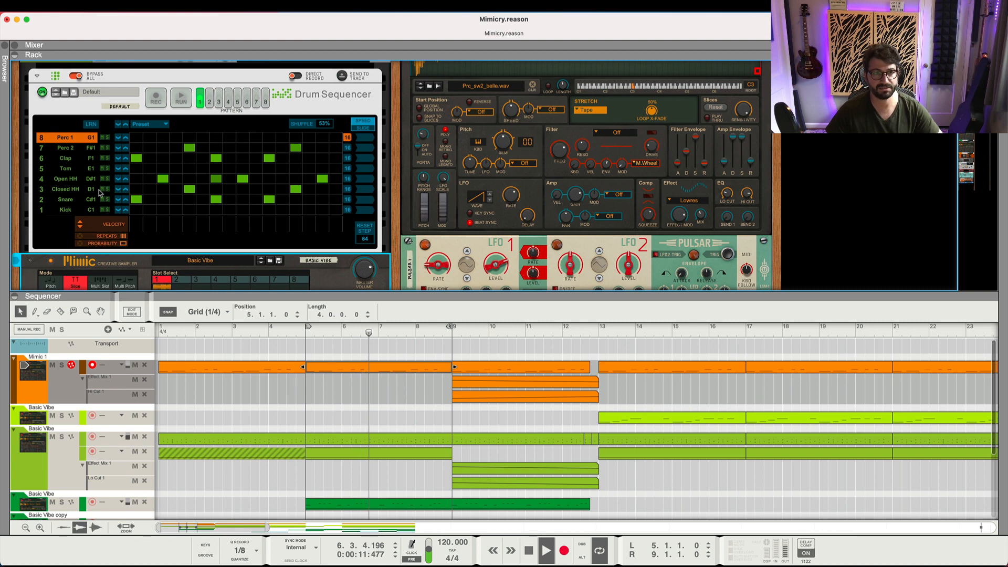
scroll(37, 98, up, 1)
click(37, 97)
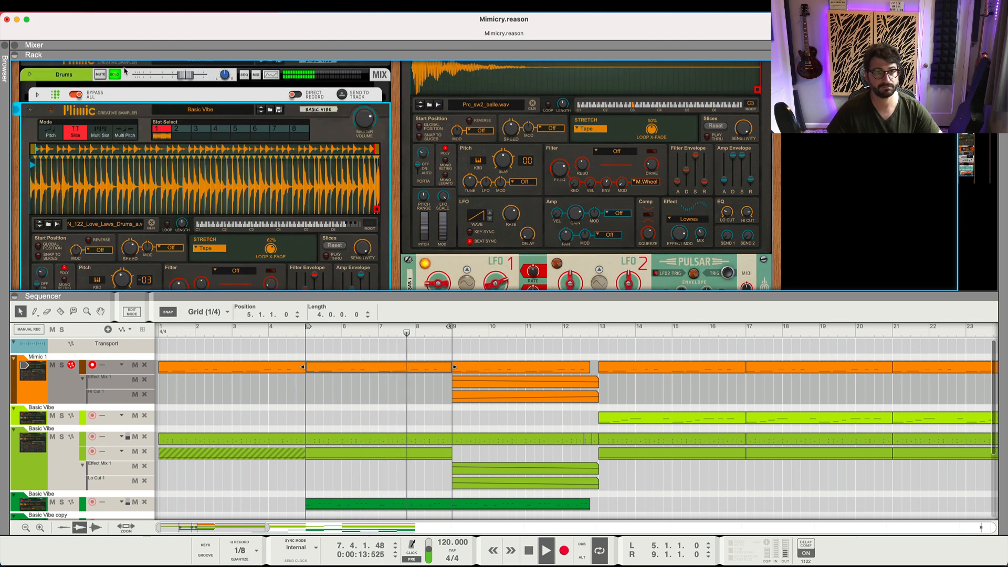
scroll(127, 200, down, 2)
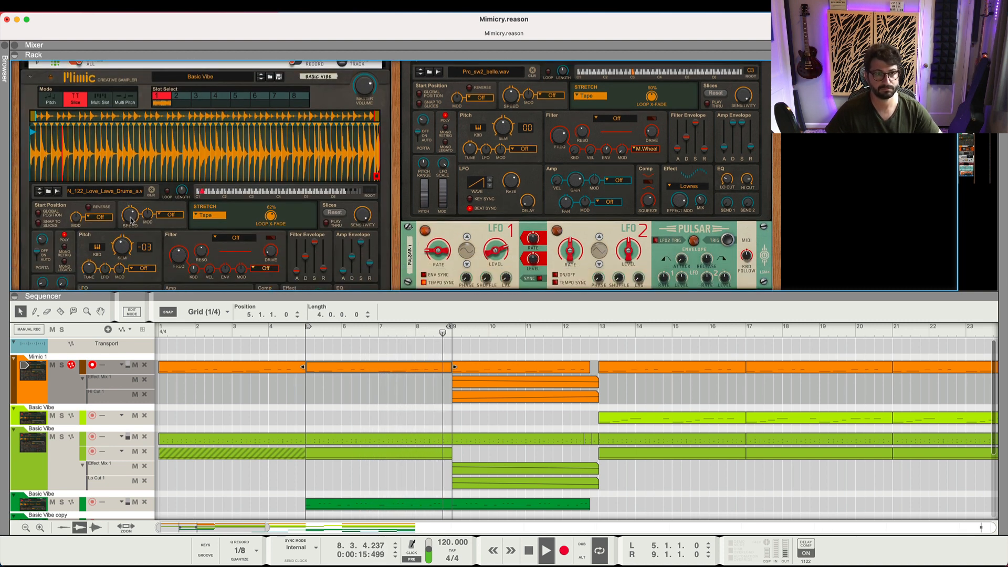
click(132, 223)
drag(132, 219, 120, 248)
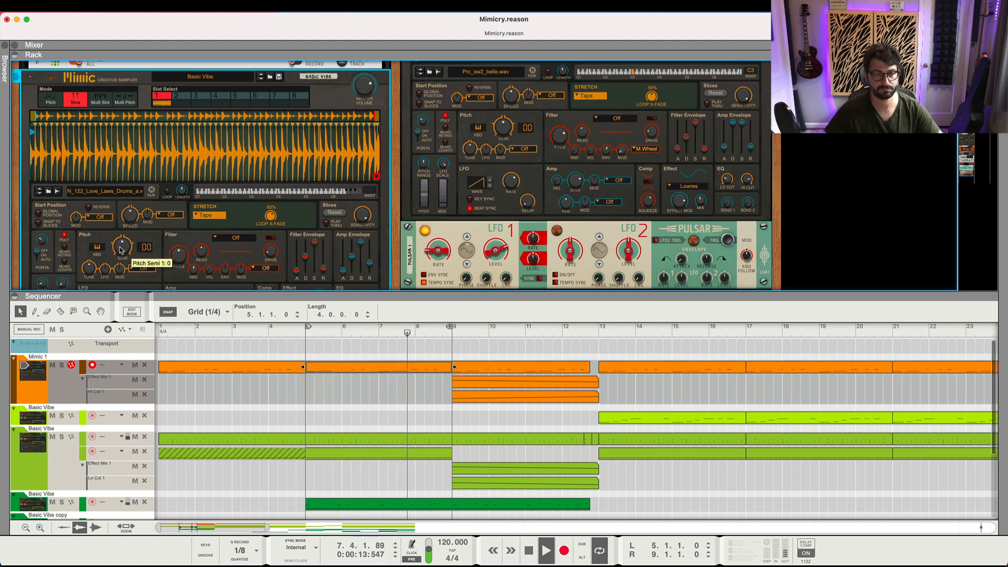
drag(126, 223, 130, 219)
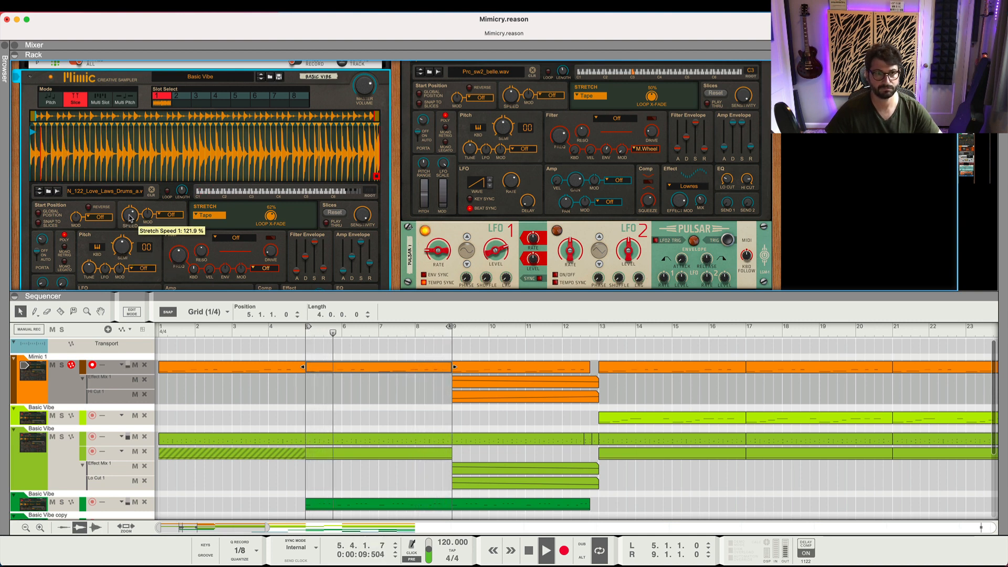
drag(122, 248, 123, 250)
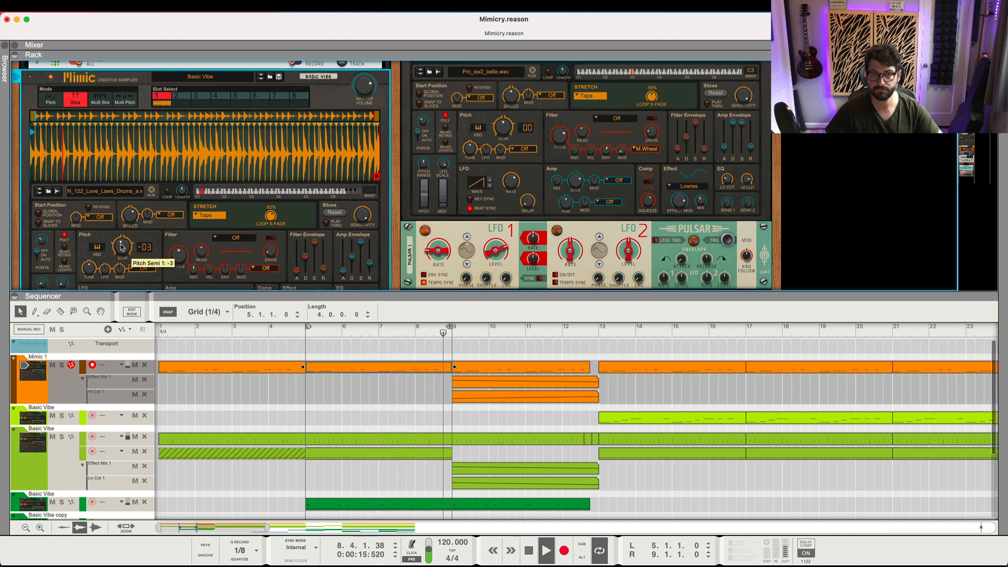
Collapse the song sequencer to enlarge the rack and unfold the Drum Sequencer above the drum Mimic
scroll(197, 175, down, 2)
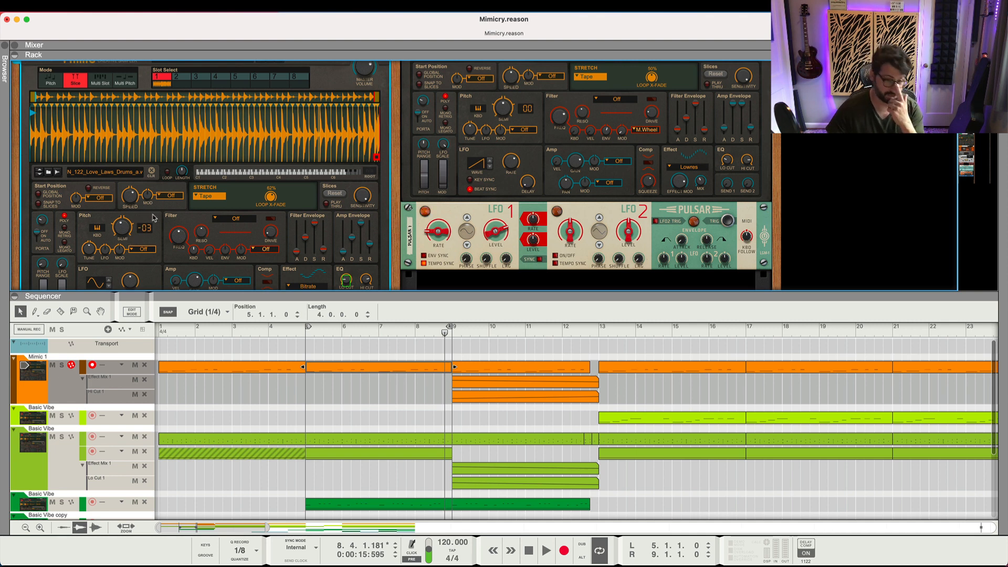
scroll(174, 252, down, 3)
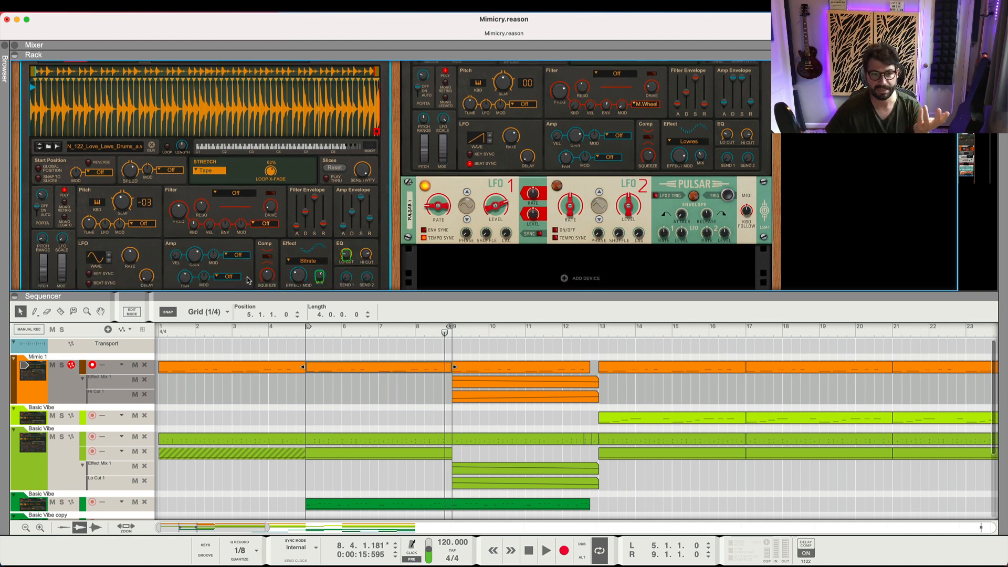
scroll(114, 239, up, 1)
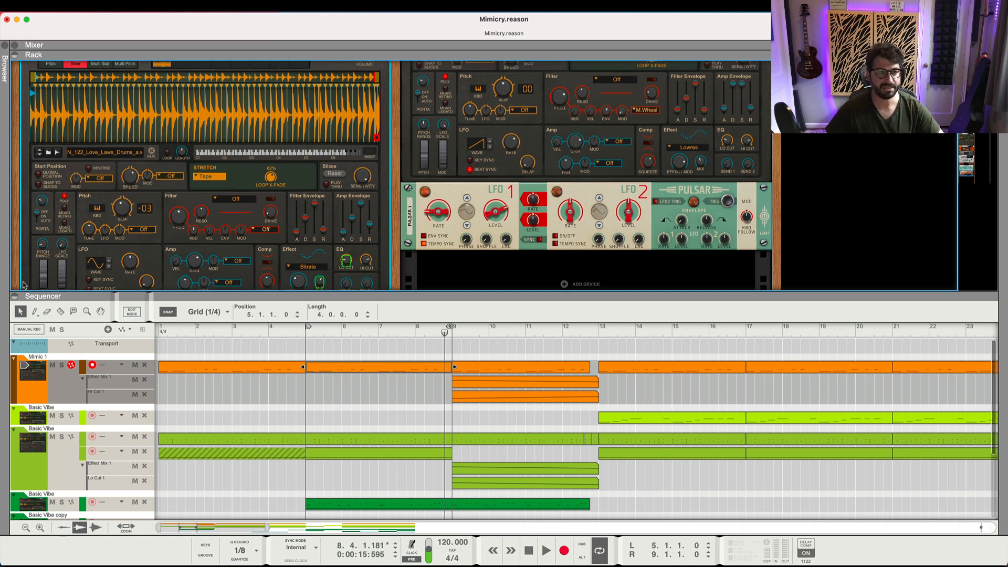
click(15, 296)
scroll(90, 236, up, 4)
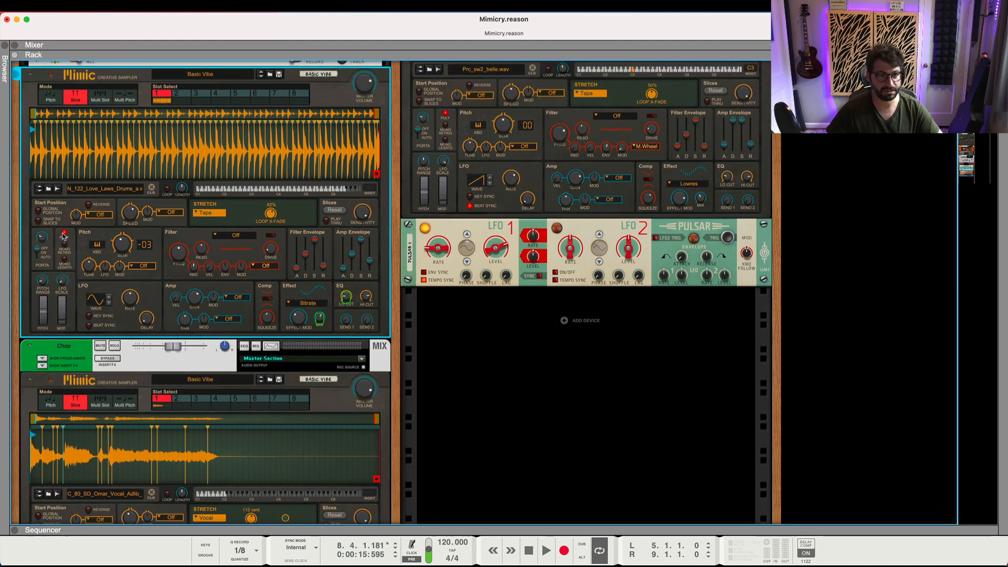
scroll(67, 97, up, 5)
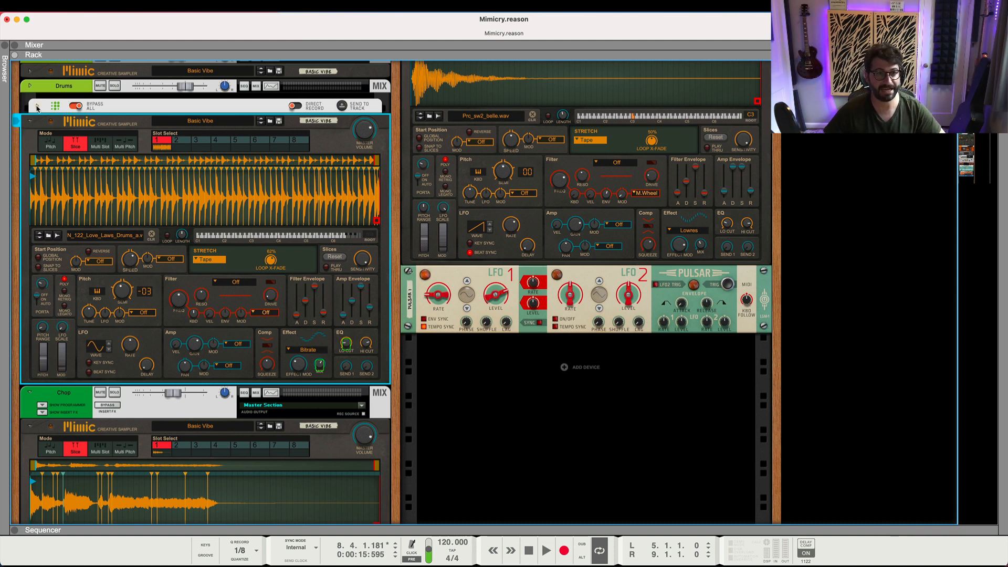
click(36, 105)
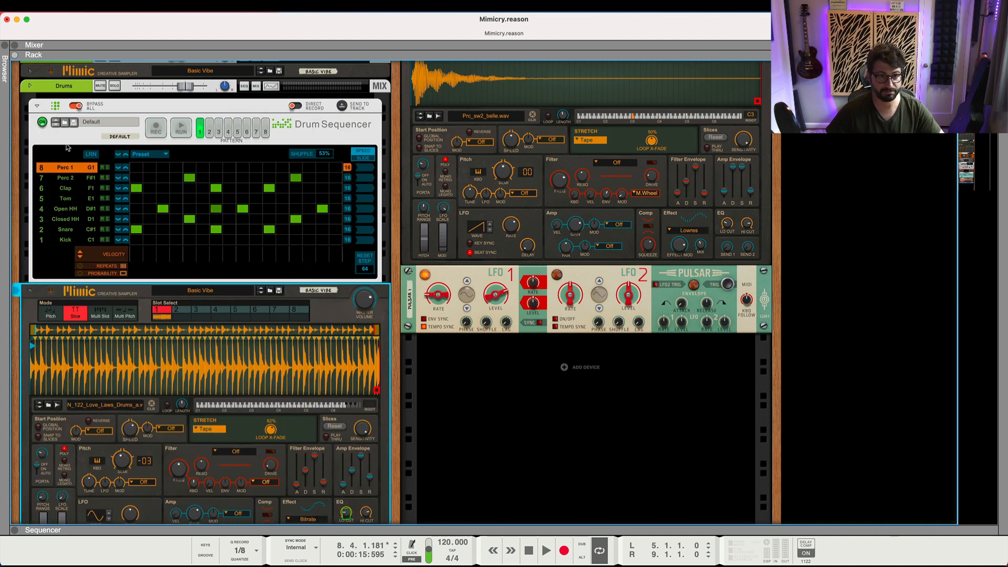
Audition the Clap, Snare, Perc 2, Open HH and Closed HH lanes of the Drum Sequencer
click(44, 189)
click(42, 230)
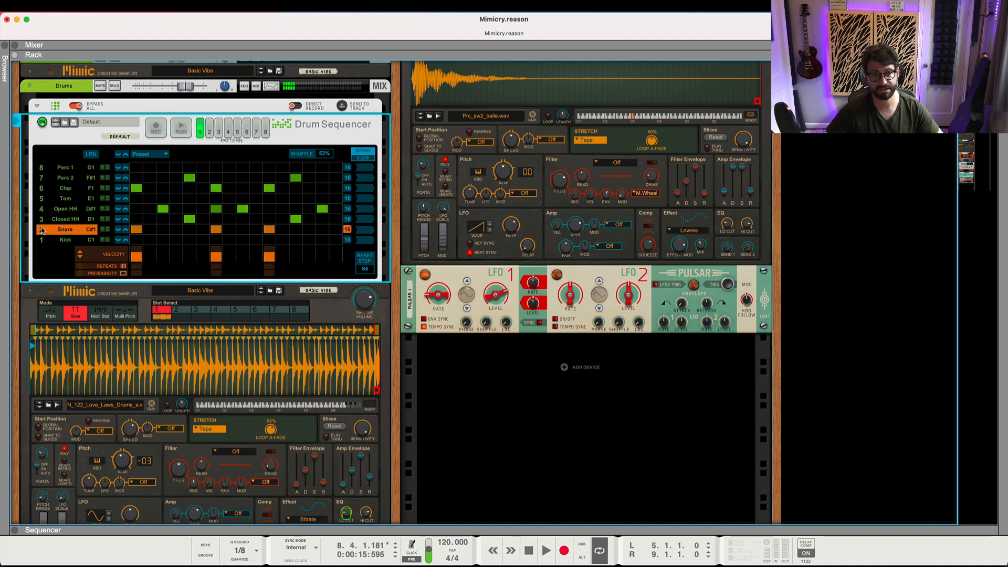
click(43, 179)
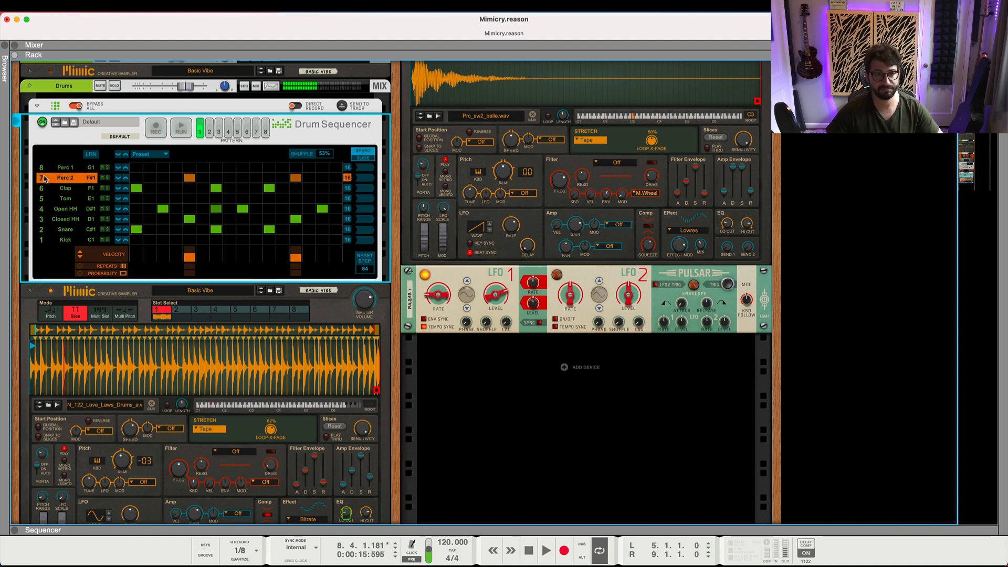
click(44, 209)
click(44, 219)
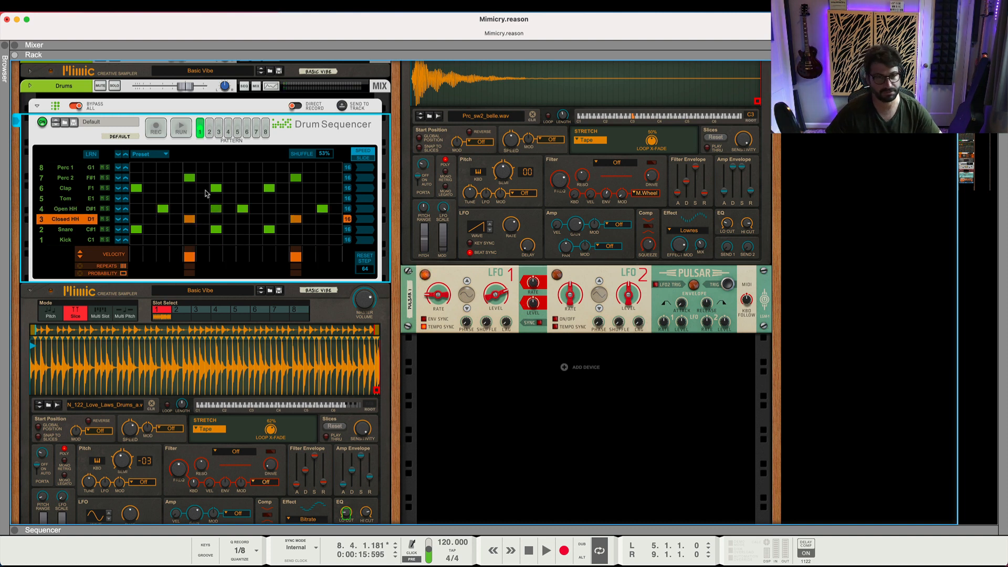
Try the drum Mimic's Mono Retrig key mode during loop playback, then restore Poly and stop playback
scroll(120, 458, down, 2)
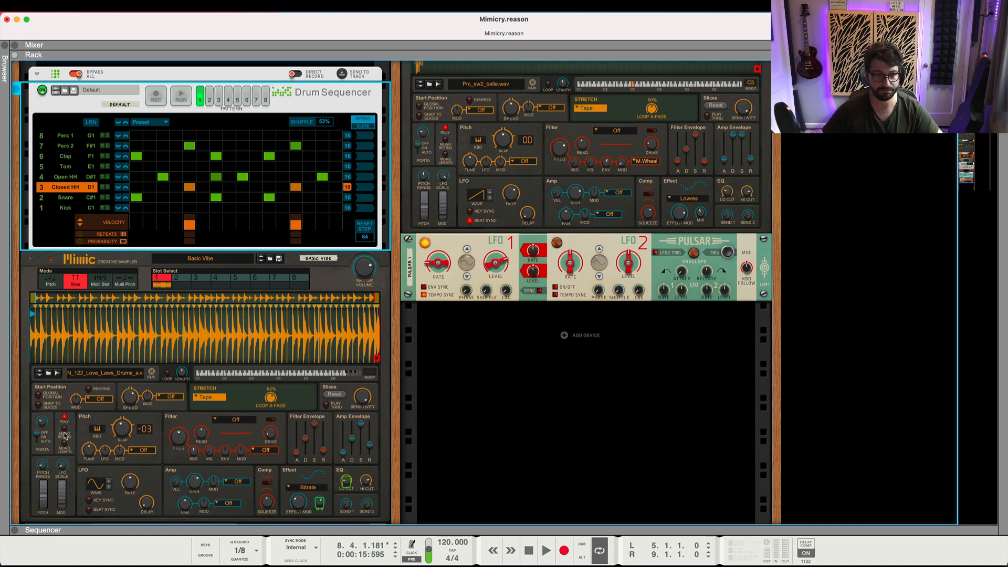
key(space)
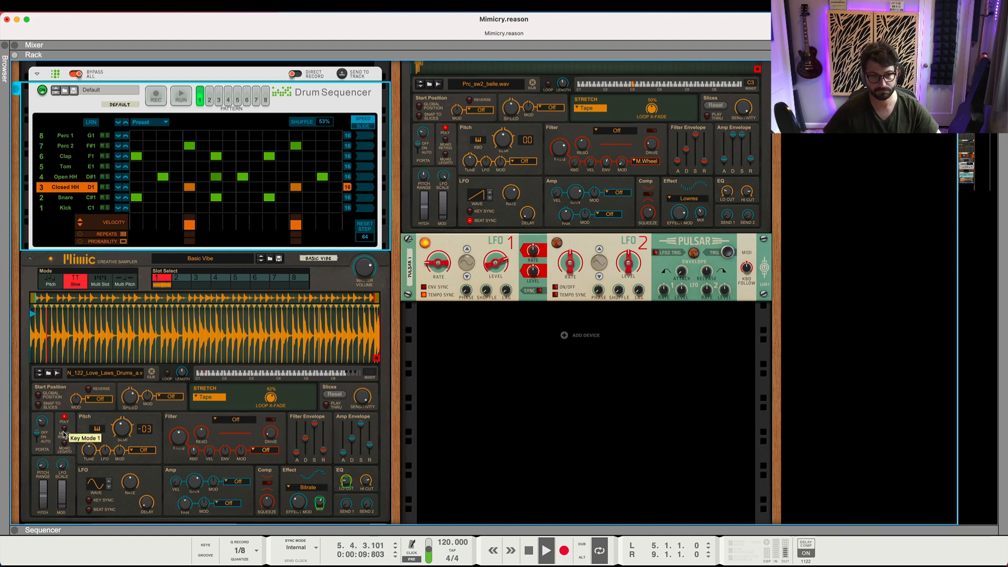
click(64, 430)
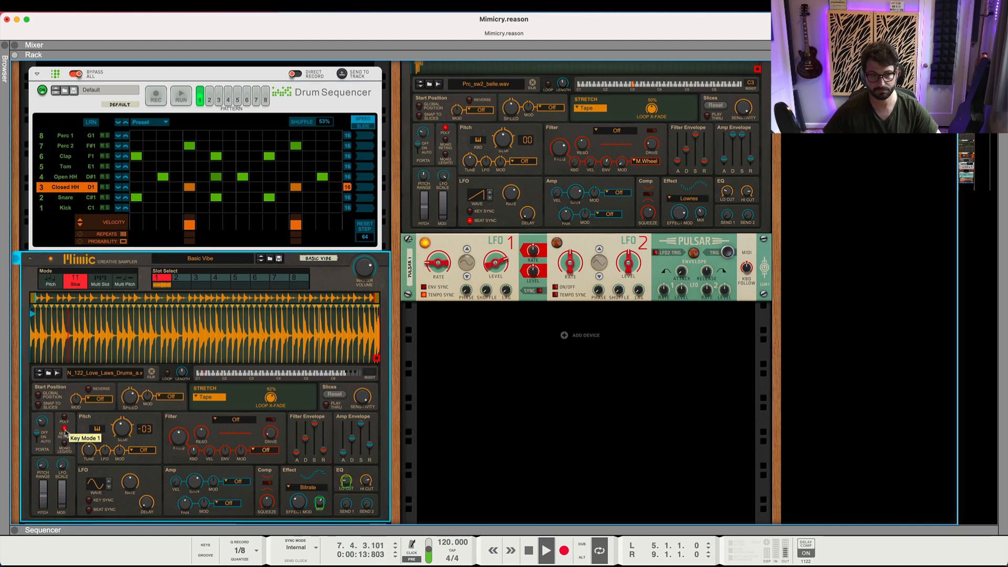
click(65, 418)
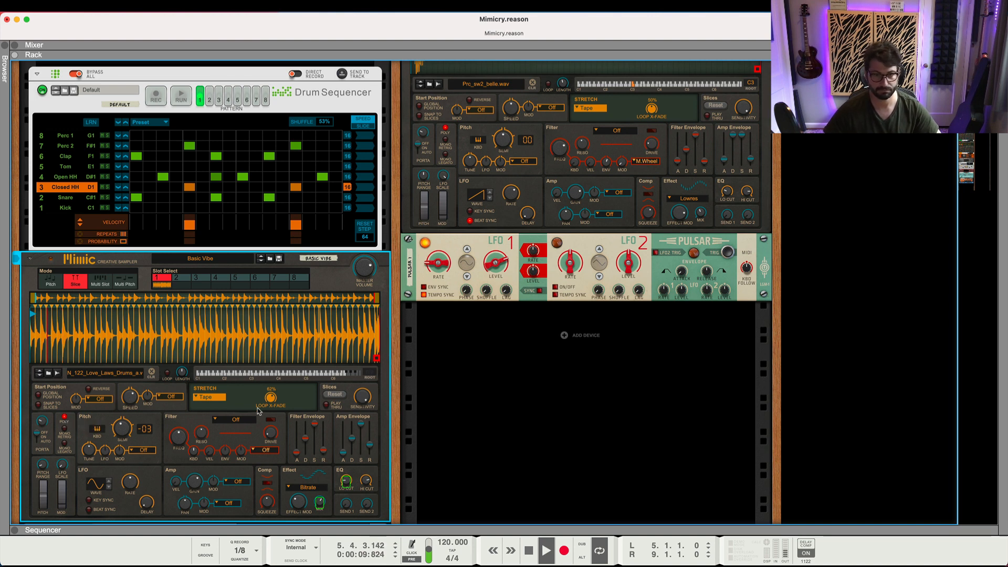
key(space)
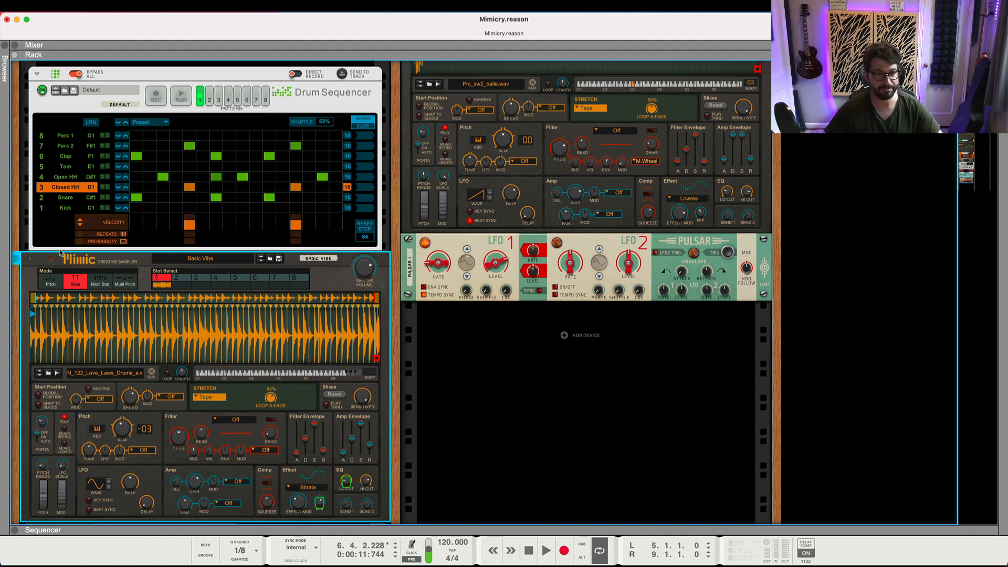
Play the song from bar 9 in the unfolded sequencer to hear the drum track's Effect Mix and Lo Cut automation
scroll(263, 454, down, 1)
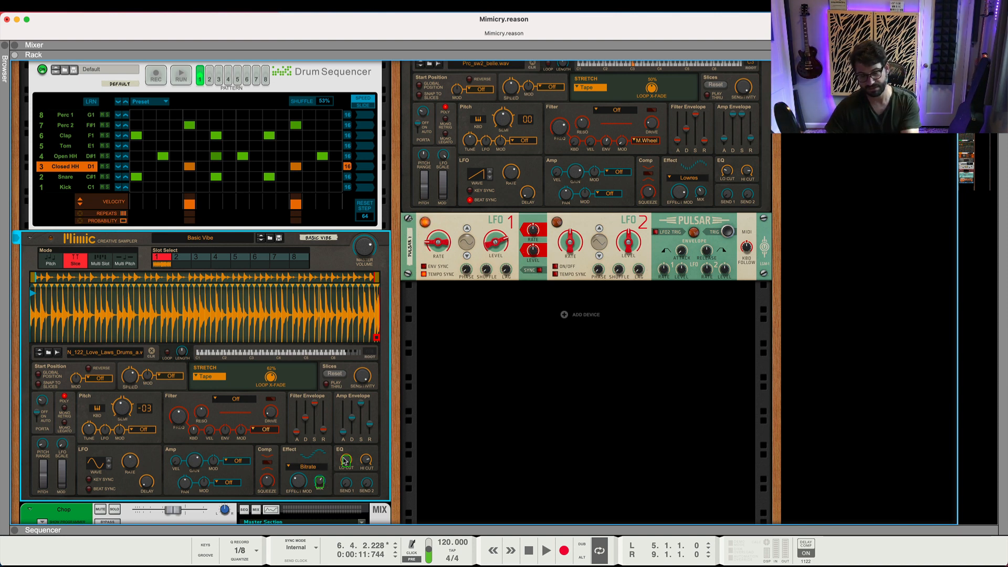
mouse_move(345, 461)
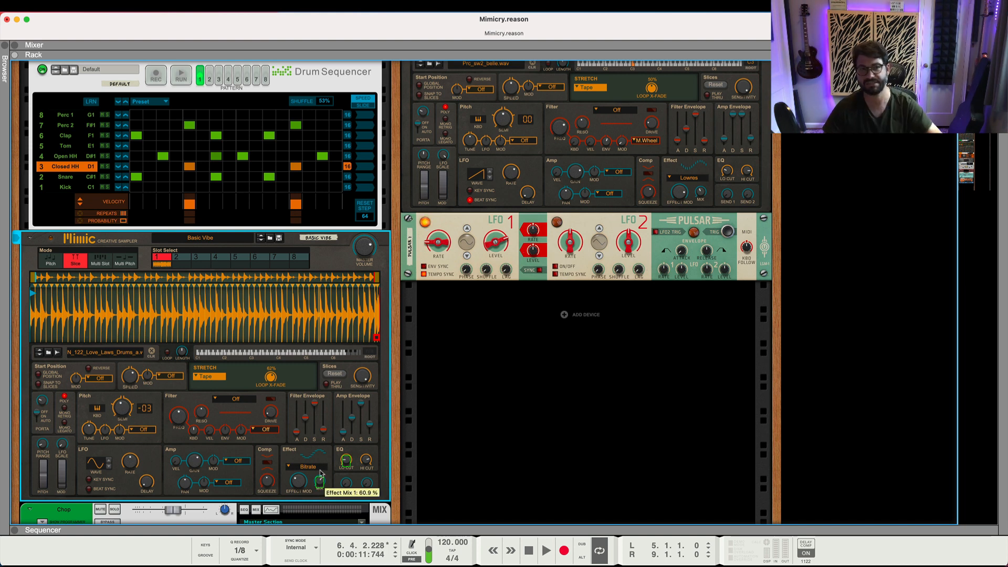
click(20, 59)
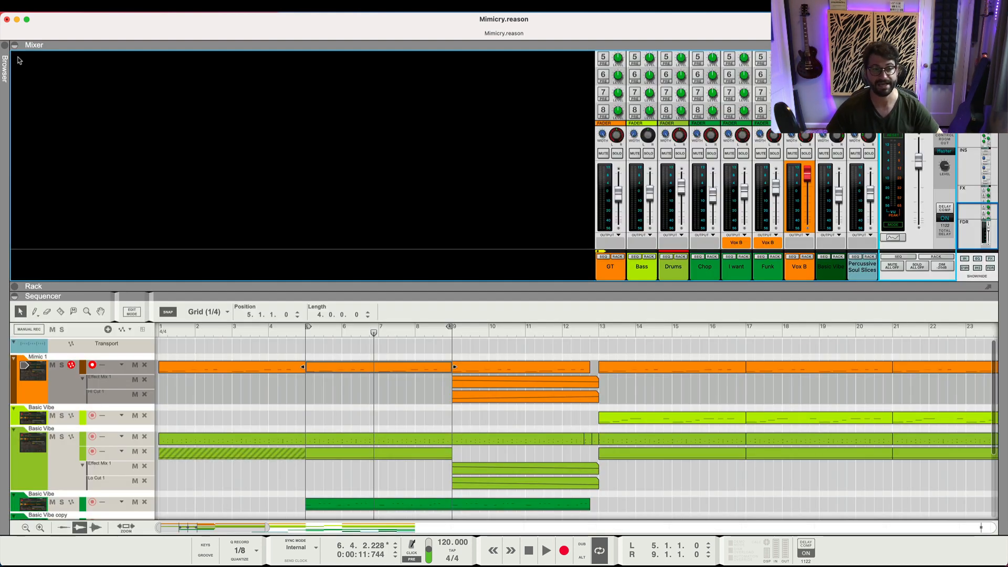
click(452, 333)
key(space)
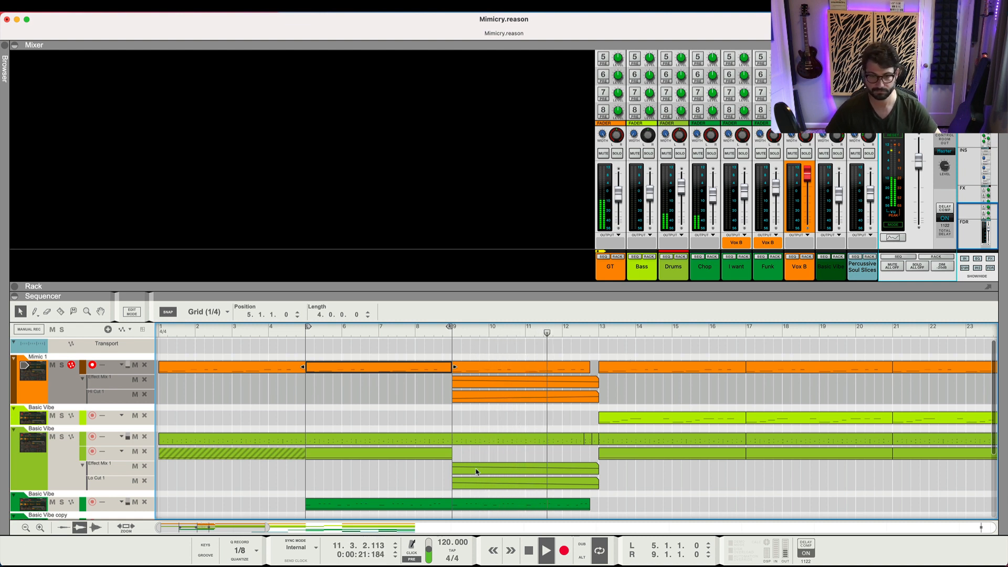
scroll(473, 472, down, 2)
scroll(473, 471, down, 2)
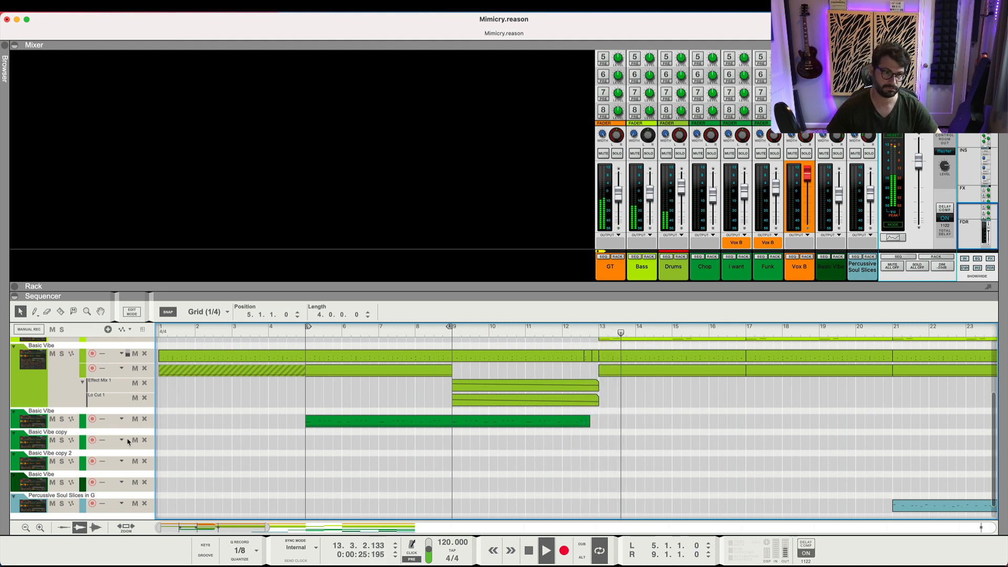
key(space)
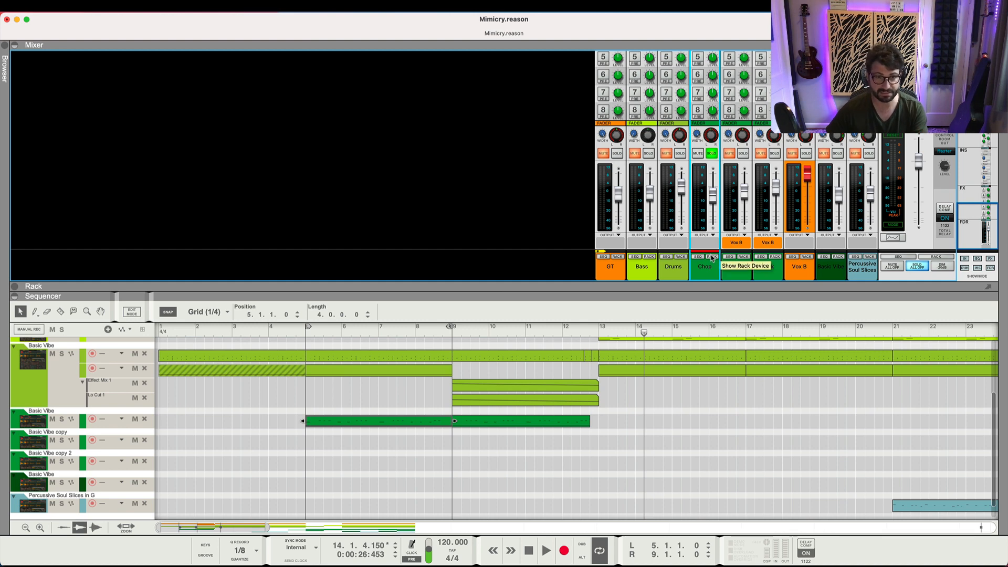
Show the Chop channel's Mimic in the rack and collapse the mixer to enlarge it
click(712, 257)
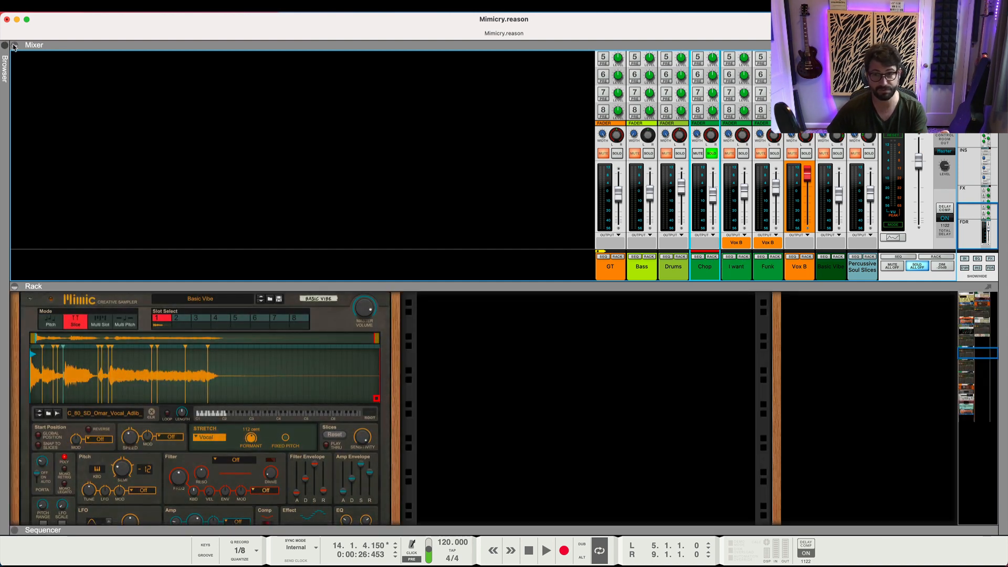
click(14, 45)
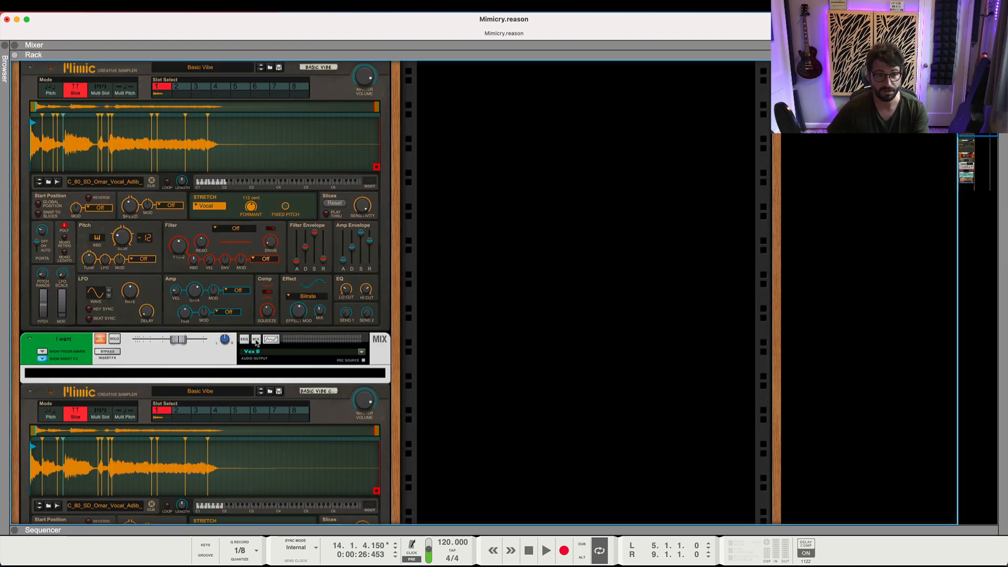
scroll(256, 343, up, 5)
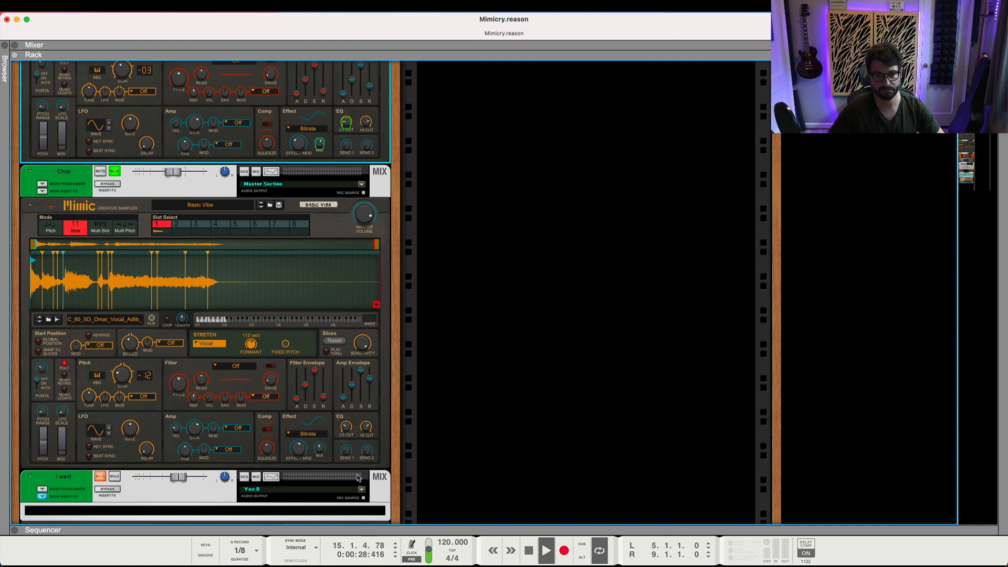
Play the soloed Chop clip from bar 5, watching its Mimic slices in the enlarged rack, and stop playback
click(533, 551)
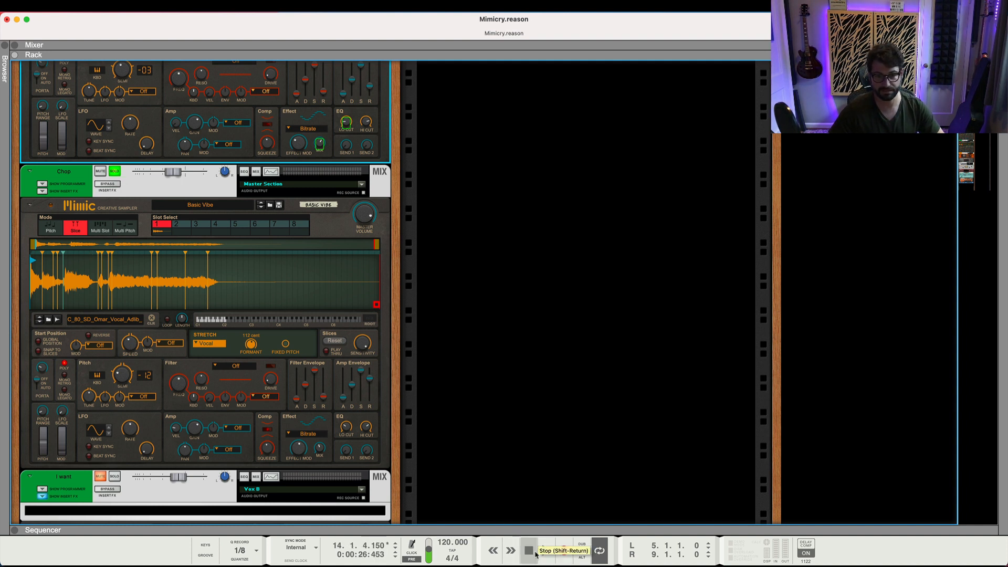
click(533, 551)
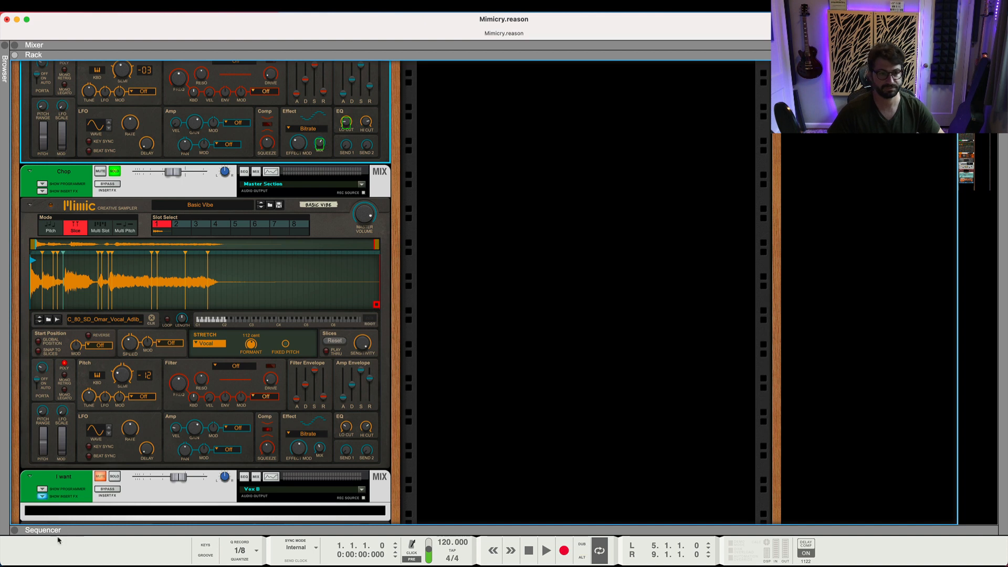
click(19, 529)
drag(293, 334, 307, 333)
key(space)
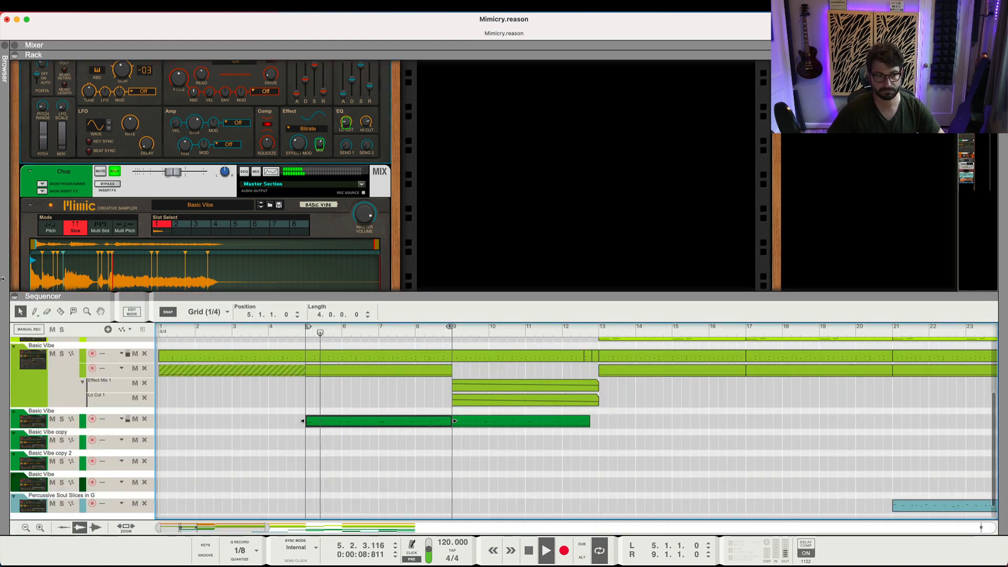
click(15, 297)
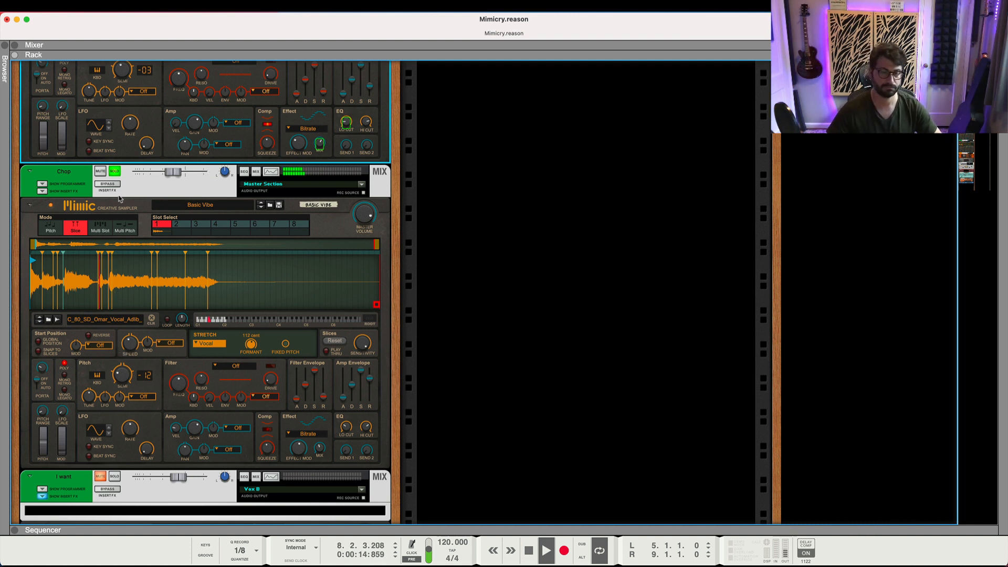
key(space)
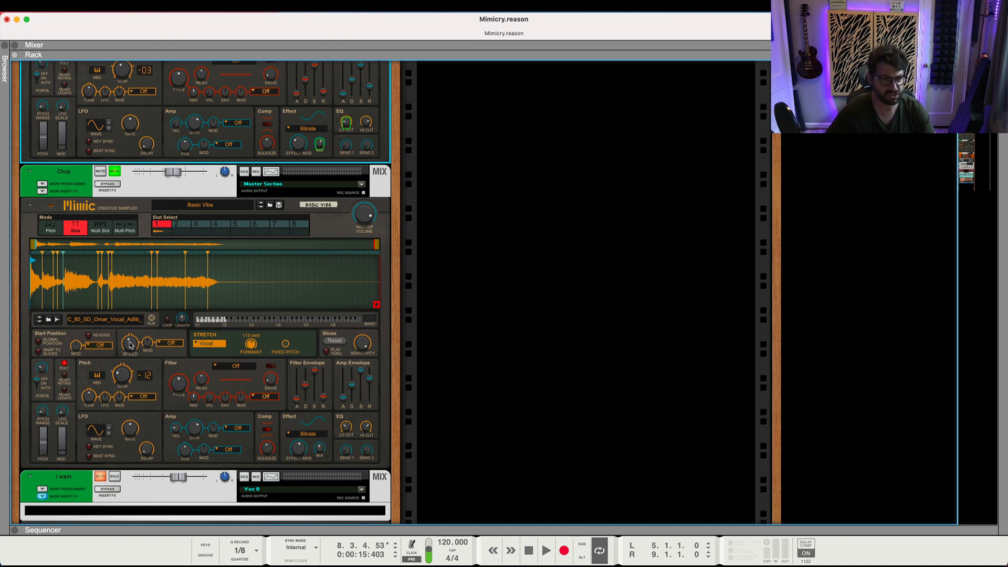
Try the Chop Mimic's Tape stretch mode during loop playback, then restore Vocal and stop playback
click(213, 345)
click(223, 313)
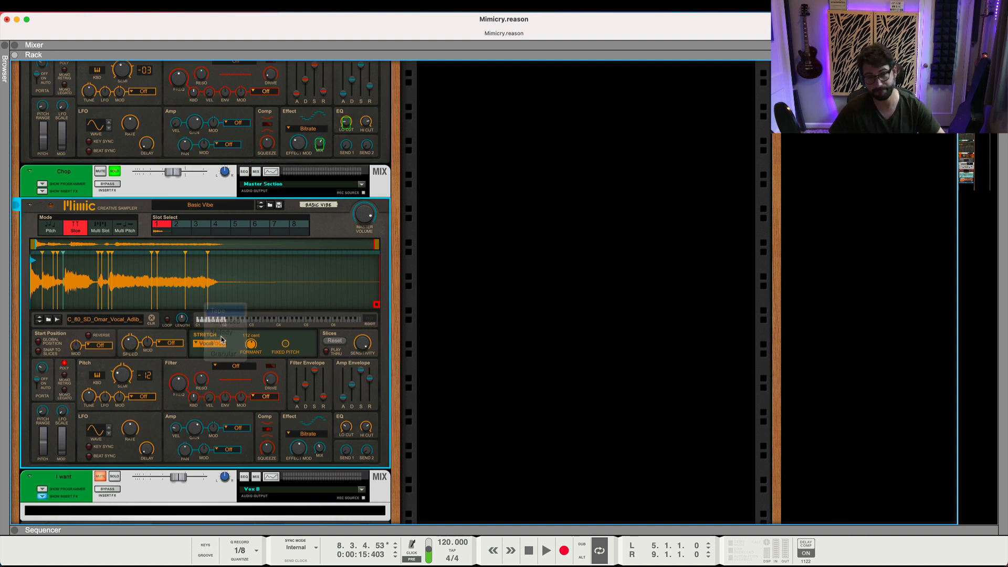
key(space)
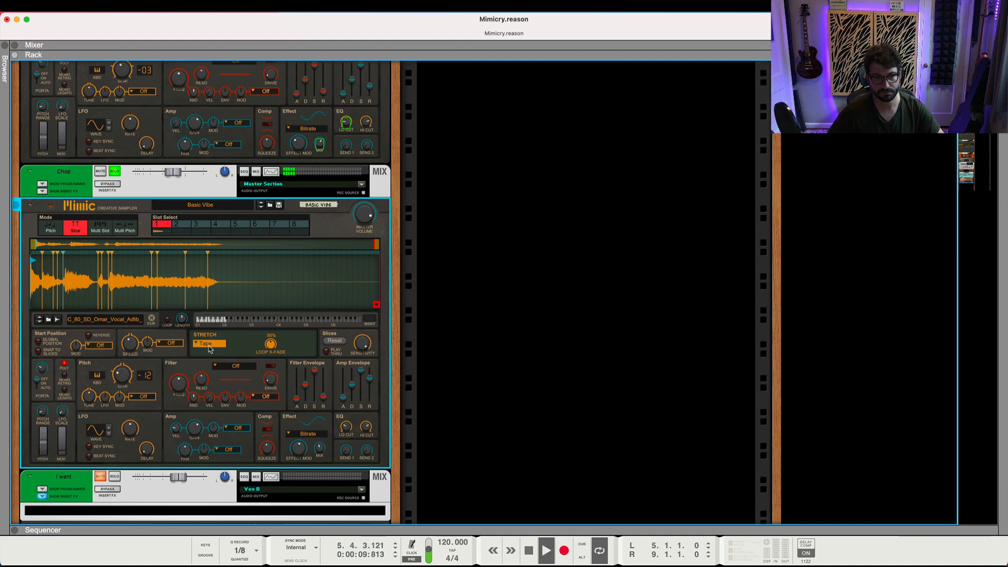
click(212, 344)
click(216, 379)
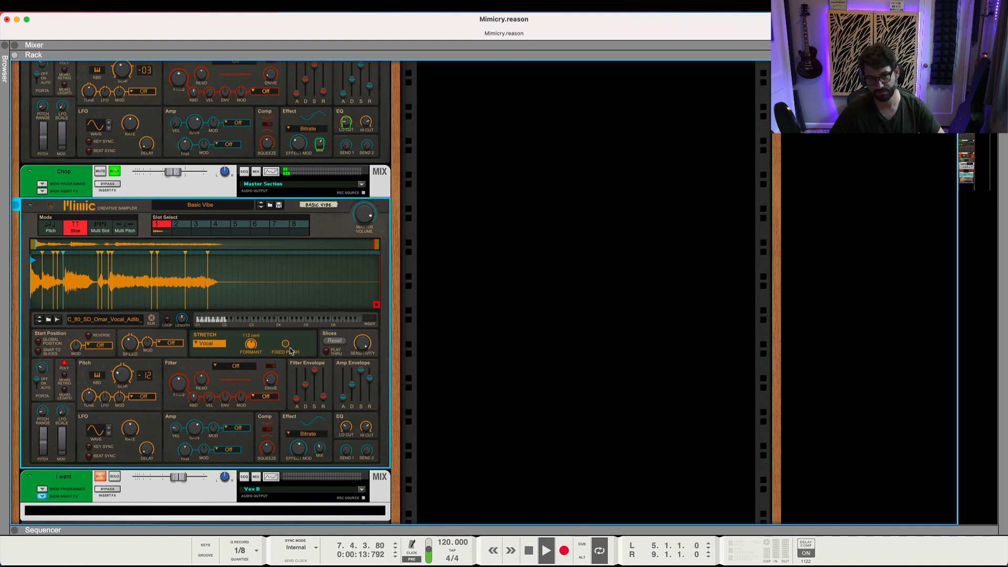
key(space)
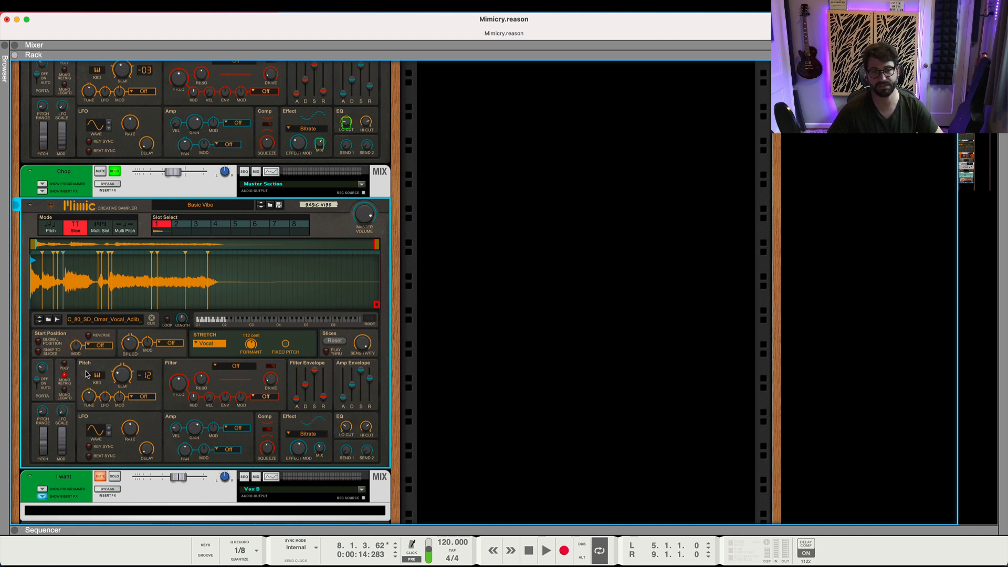
Compare the Chop Mimic's Mono Retrig and Poly key modes during playback, turning off the Chop solo and leaving Poly on
key(space)
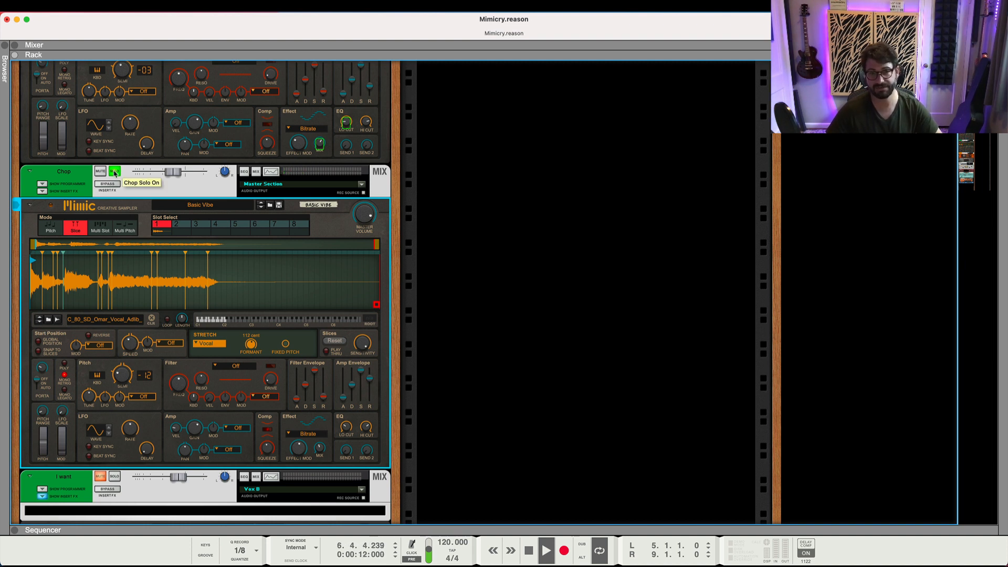
click(114, 172)
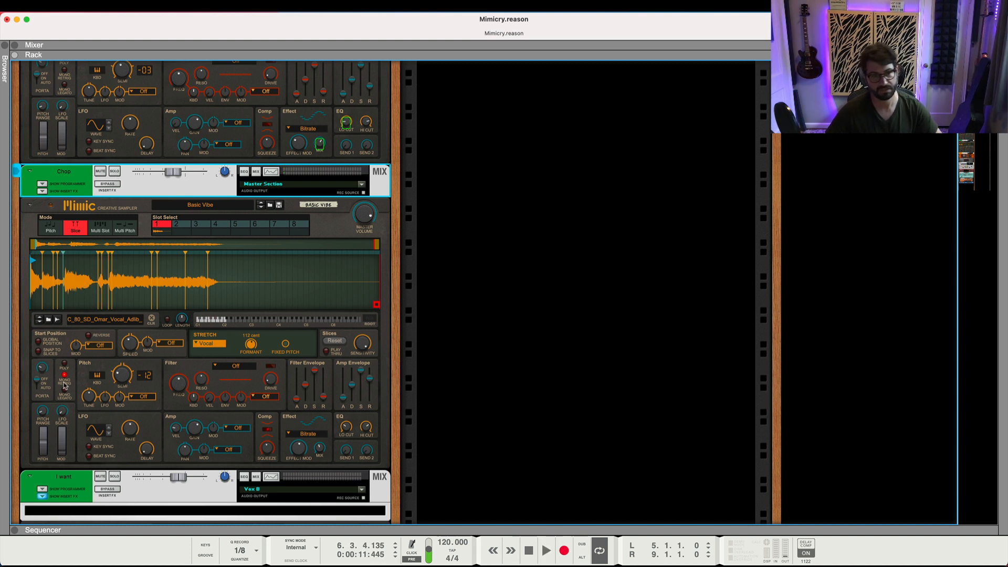
click(65, 362)
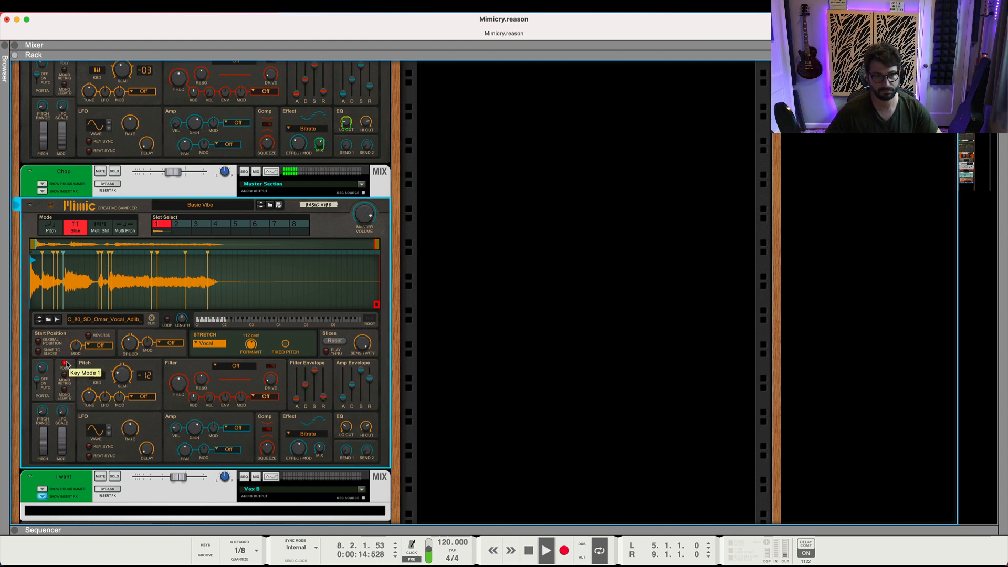
key(space)
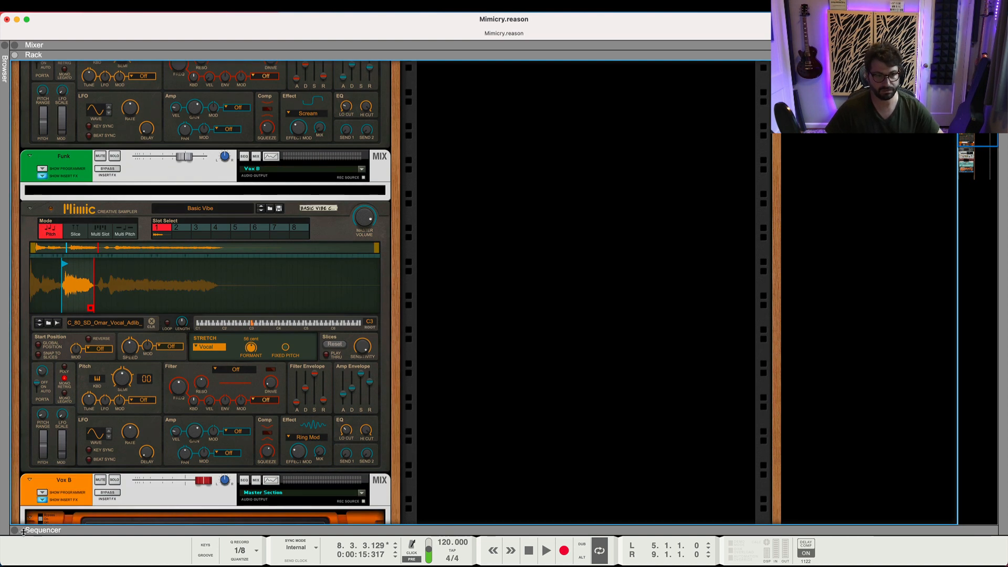
Unfold the song sequencer, move the playhead to bar 13 and select the bass clip starting there
click(23, 531)
scroll(284, 396, down, 1)
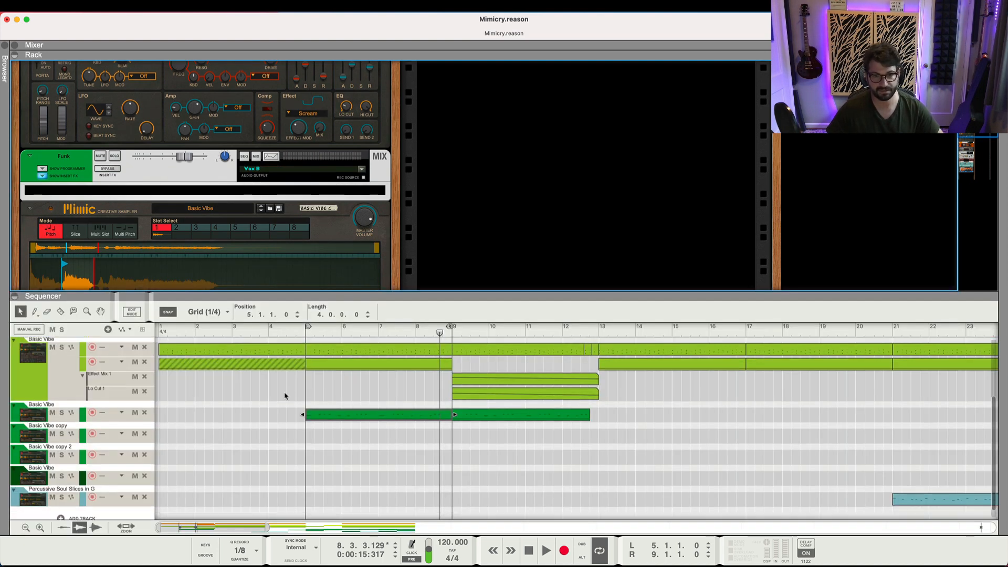
scroll(617, 423, down, 3)
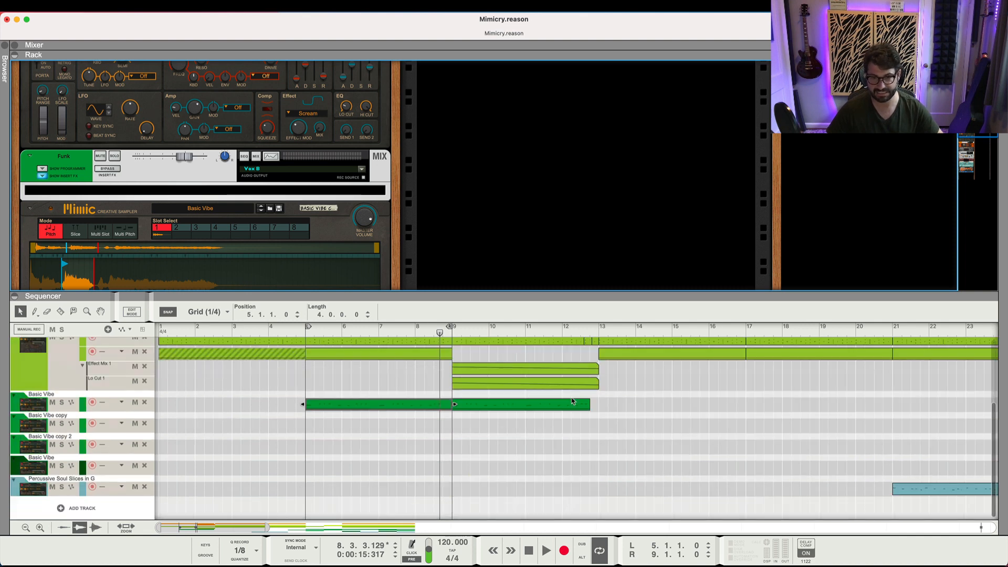
scroll(788, 425, up, 3)
scroll(786, 423, down, 3)
scroll(785, 420, right, 6)
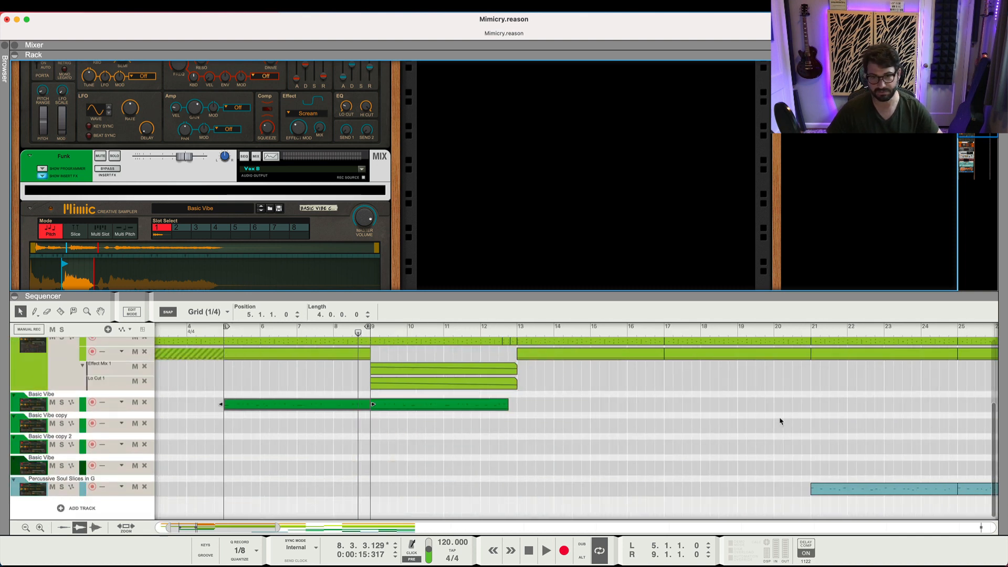
scroll(525, 388, up, 3)
click(384, 330)
click(429, 388)
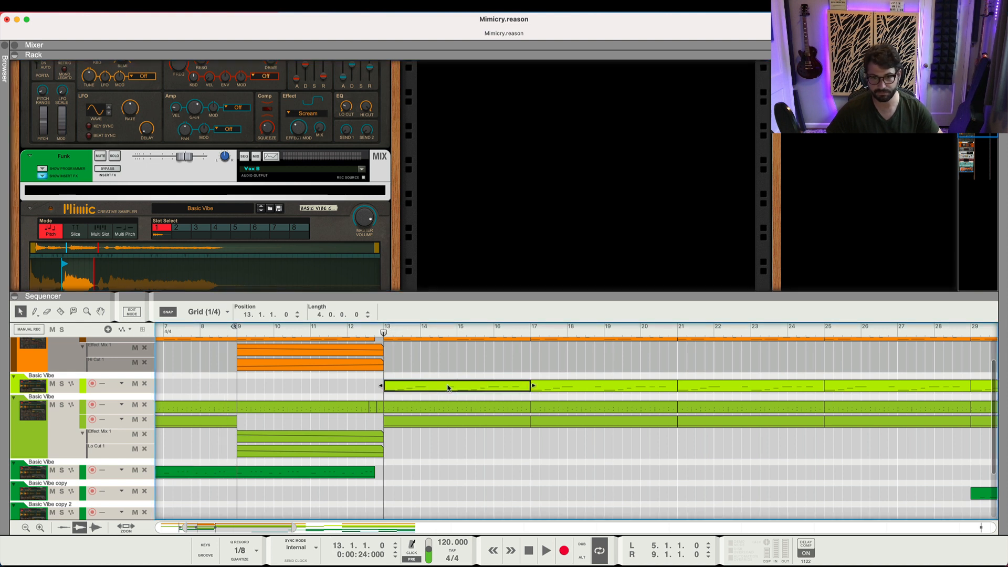
Set the loop to the Percussive Soul Slices clip at bar 21 and start playback
click(737, 389)
scroll(735, 417, down, 3)
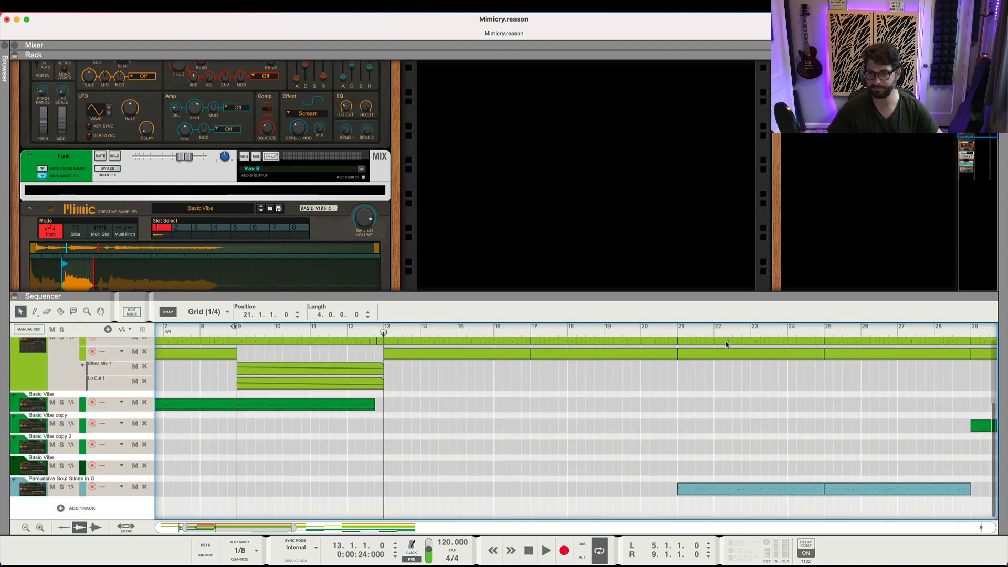
right_click(763, 490)
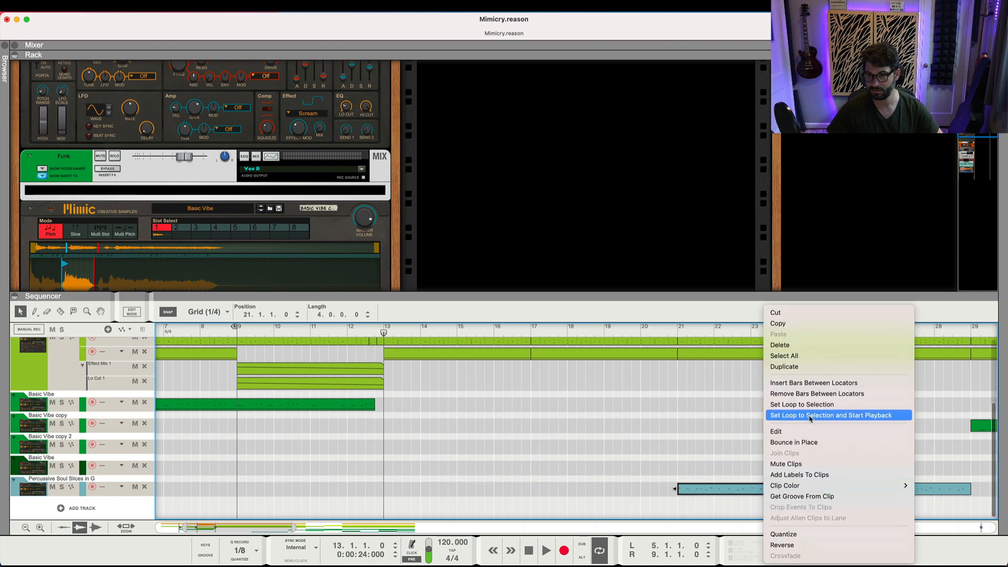
click(811, 416)
Collapse the song sequencer, solo the Bass channel and unfold its Mimic in the rack
click(15, 297)
scroll(76, 280, up, 10)
scroll(77, 281, up, 5)
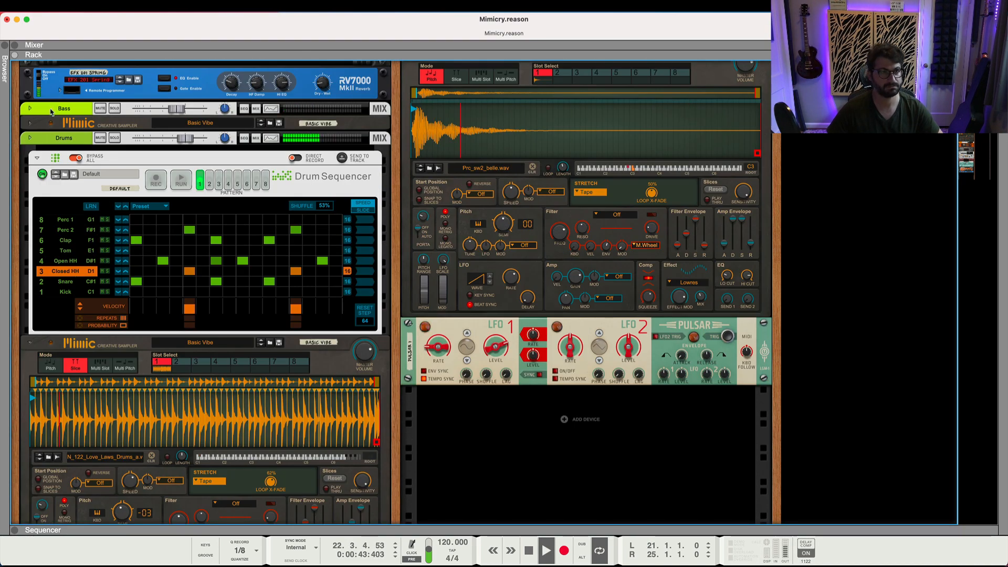
click(114, 108)
click(30, 123)
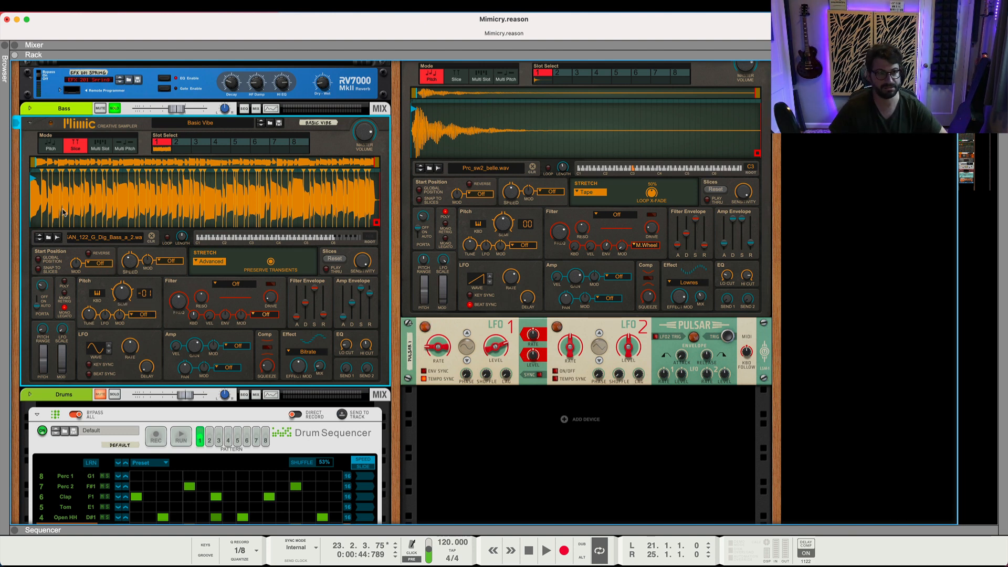
Audition the soloed bass loop, stop playback and turn off the Bass solo
key(space)
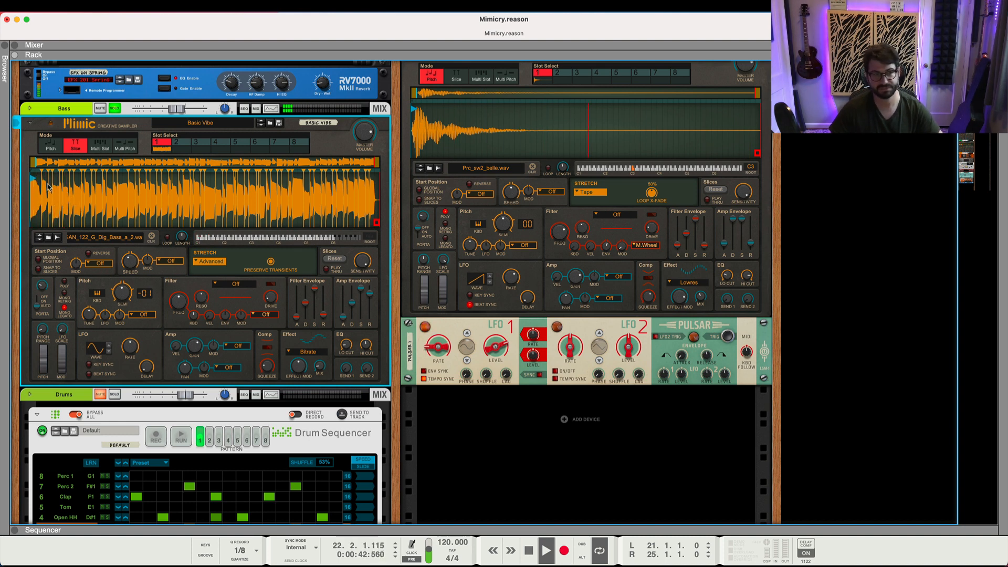
key(space)
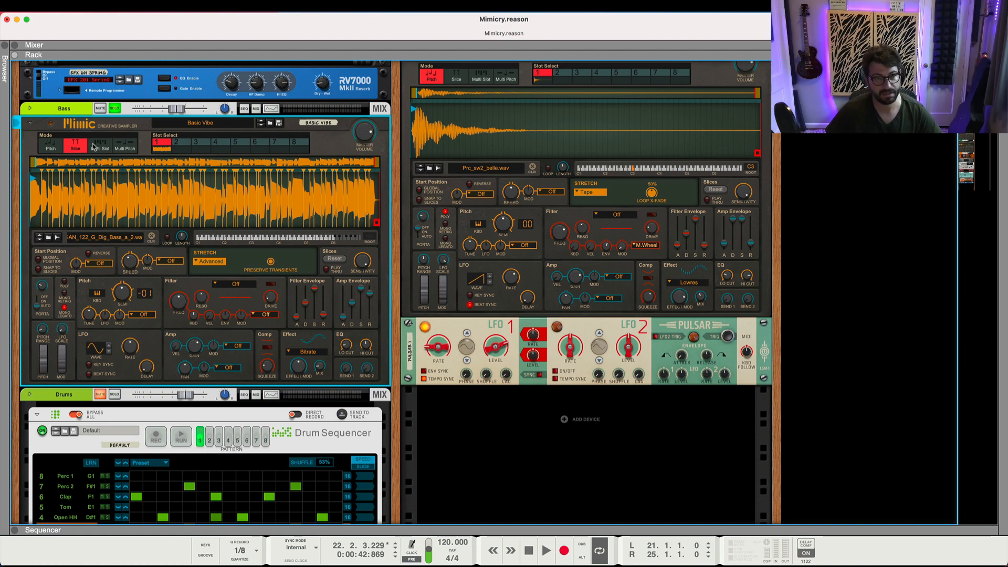
click(115, 109)
Solo the Basic Vibe channel near the top of the rack's second column
scroll(562, 399, up, 5)
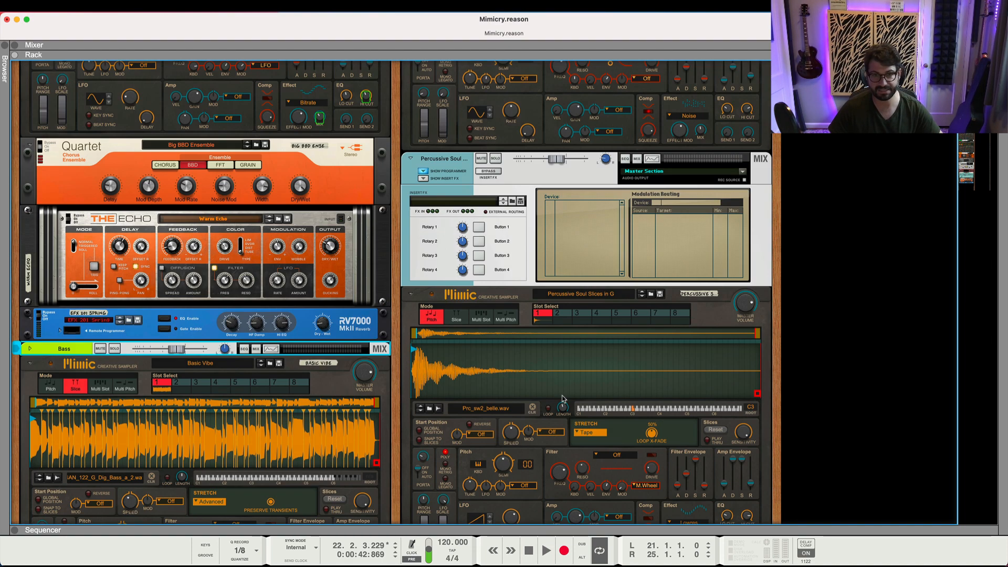
scroll(512, 236, up, 10)
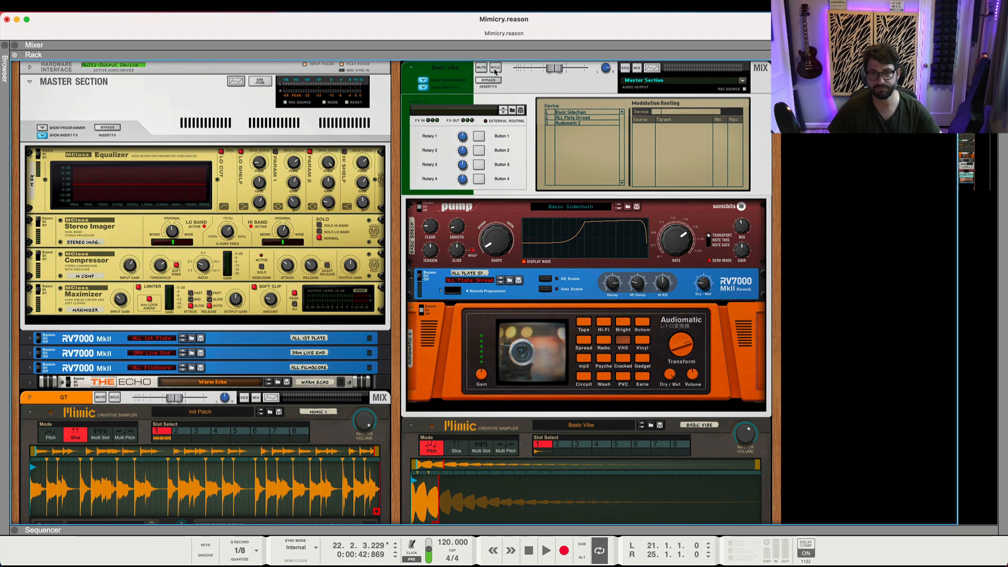
click(495, 69)
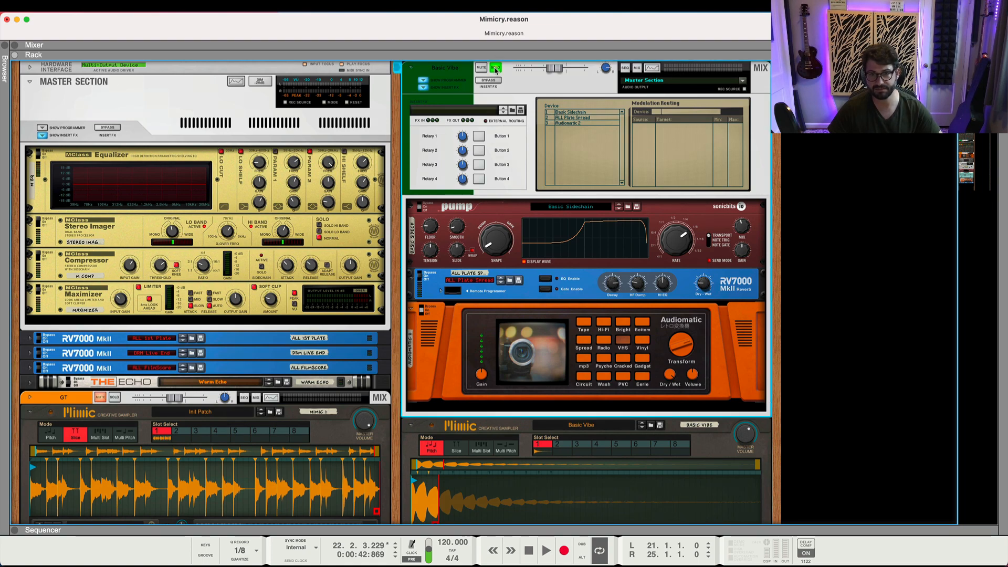
Play the loop briefly in the full mix and solo the Percussive Soul Slices in G channel
key(space)
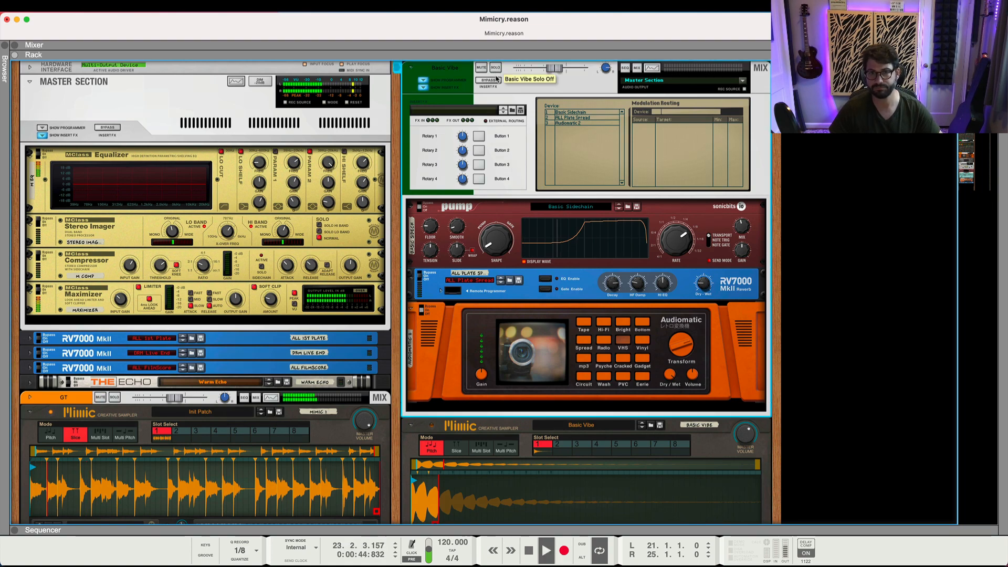
scroll(483, 194, down, 15)
scroll(486, 221, up, 10)
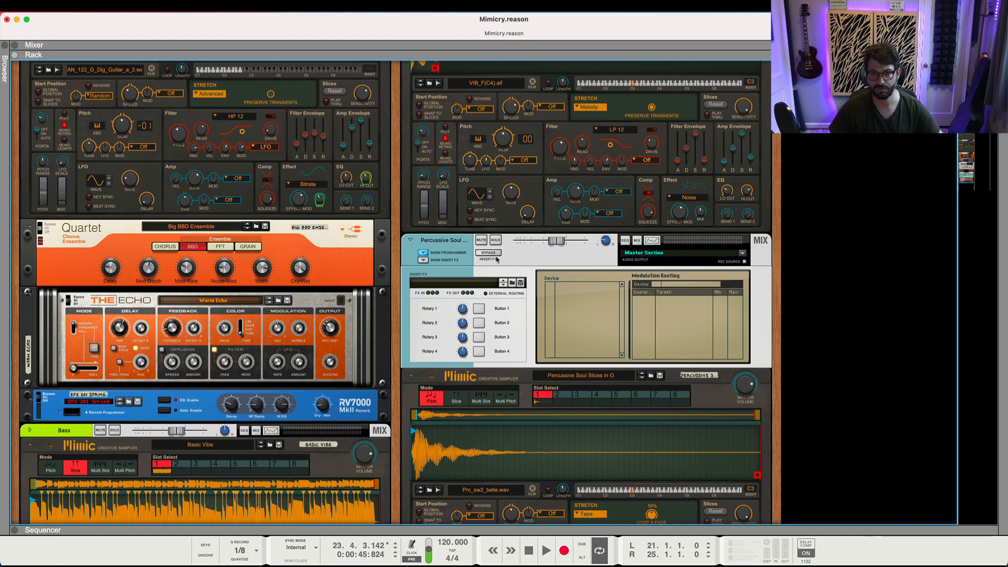
click(496, 241)
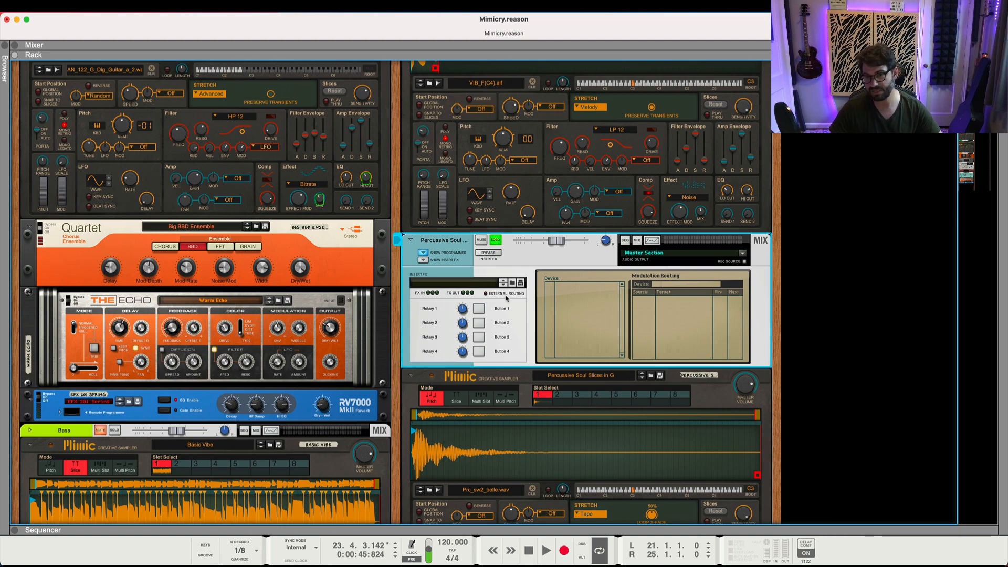
Examine the Percussive Soul Slices Mimic's stretch, filter and envelope settings plus the Pulsar below it, and start playback of the soloed part
scroll(506, 298, down, 3)
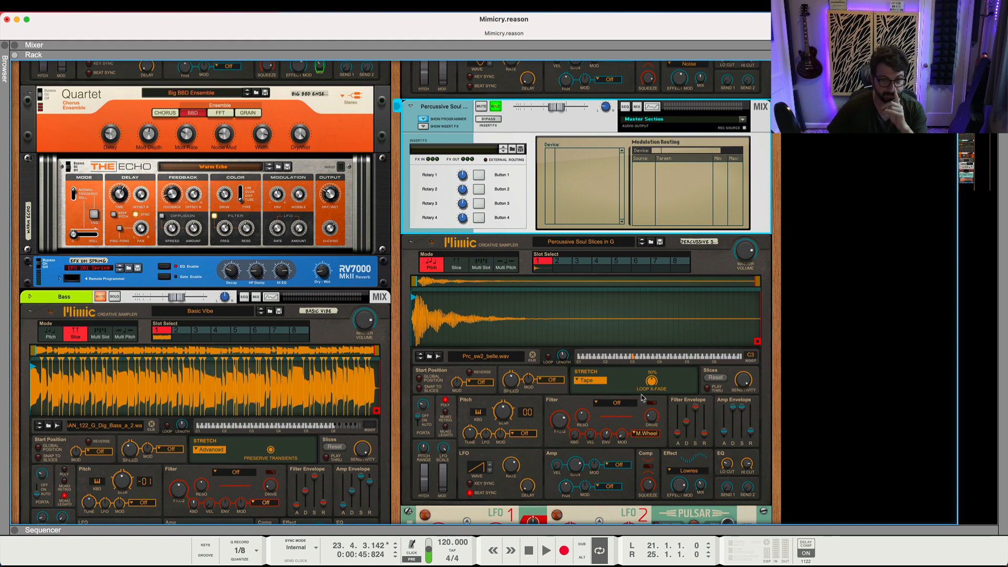
scroll(478, 323, down, 3)
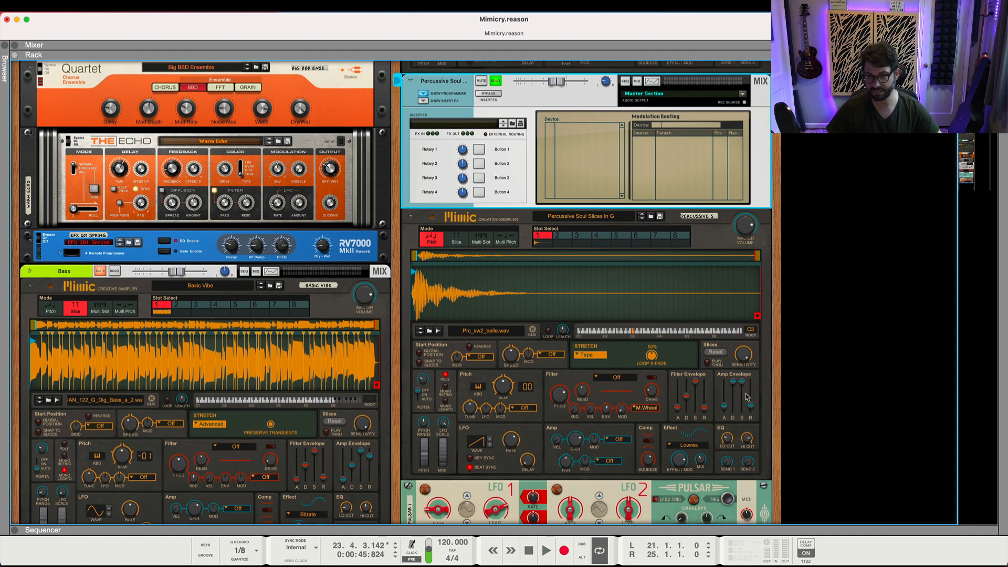
scroll(707, 447, down, 2)
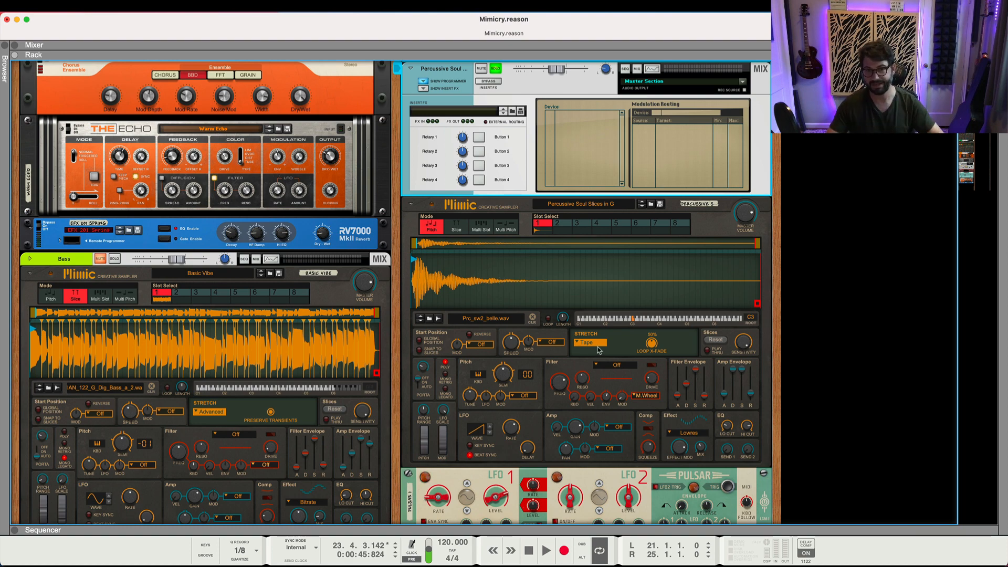
scroll(617, 300, down, 1)
scroll(617, 300, down, 9)
scroll(613, 296, up, 7)
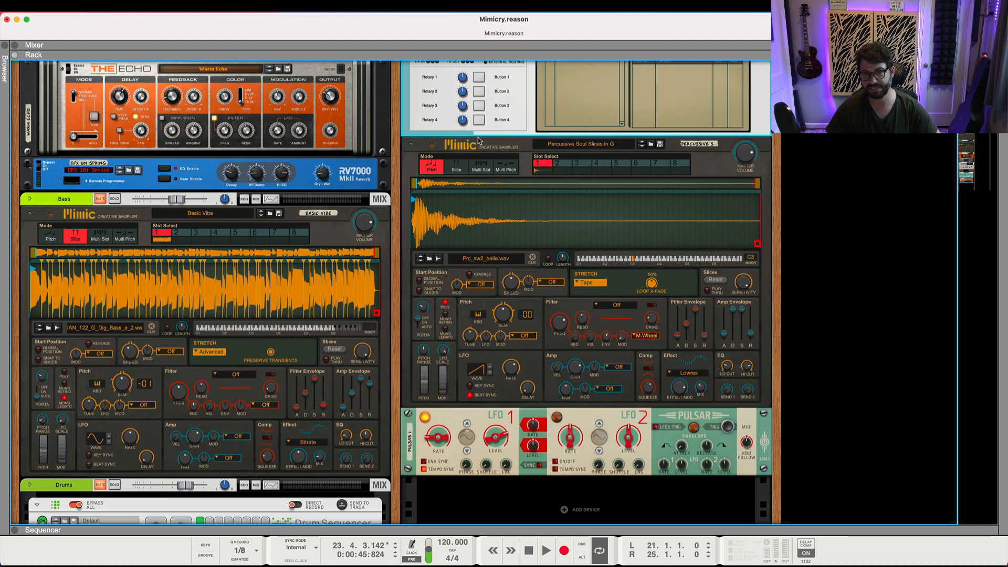
scroll(493, 150, up, 2)
key(space)
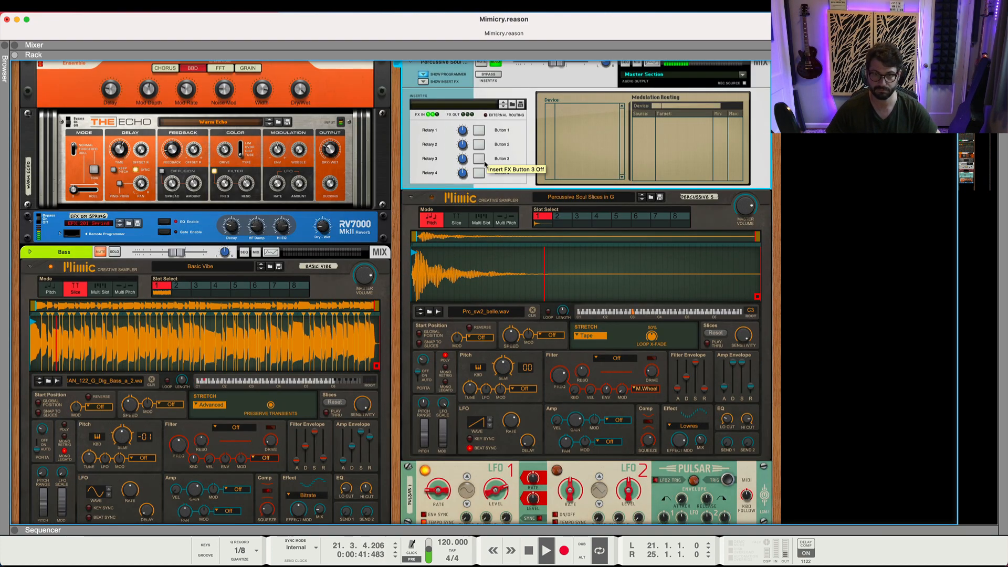
Turn off the Percussive Soul Slices solo to hear the part in the mix, and stop playback
scroll(488, 173, up, 3)
click(495, 178)
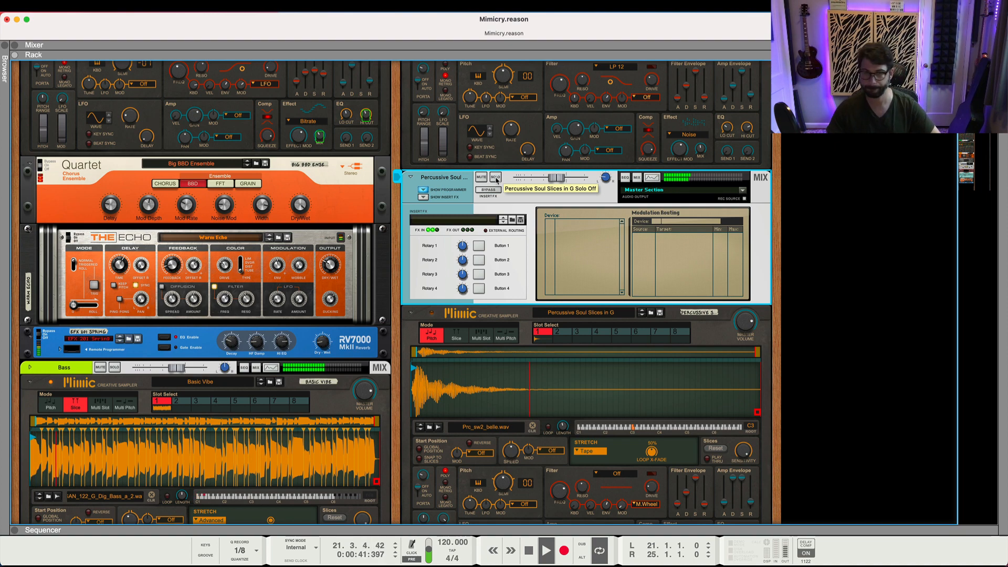
key(space)
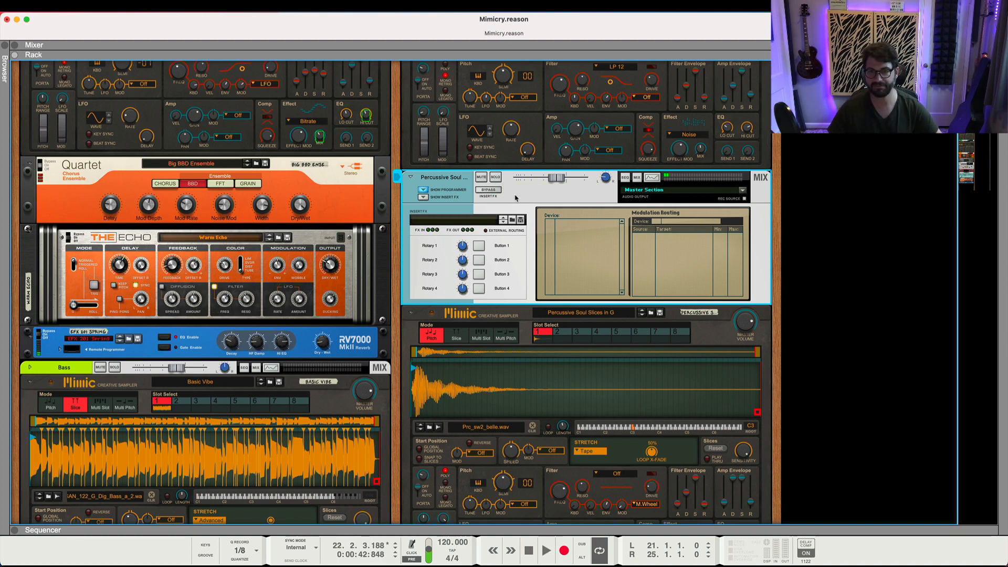
Inspect the rear-panel CV cabling from the Pulsar LFO to the Percussive Soul Slices mix channel, and return to the rack front
scroll(515, 199, down, 6)
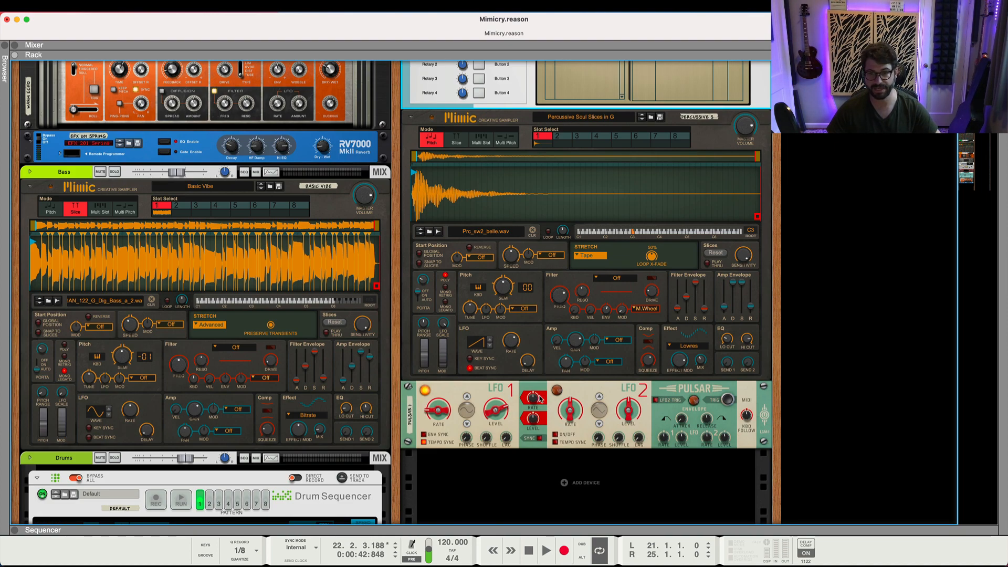
key(Tab)
scroll(636, 194, up, 5)
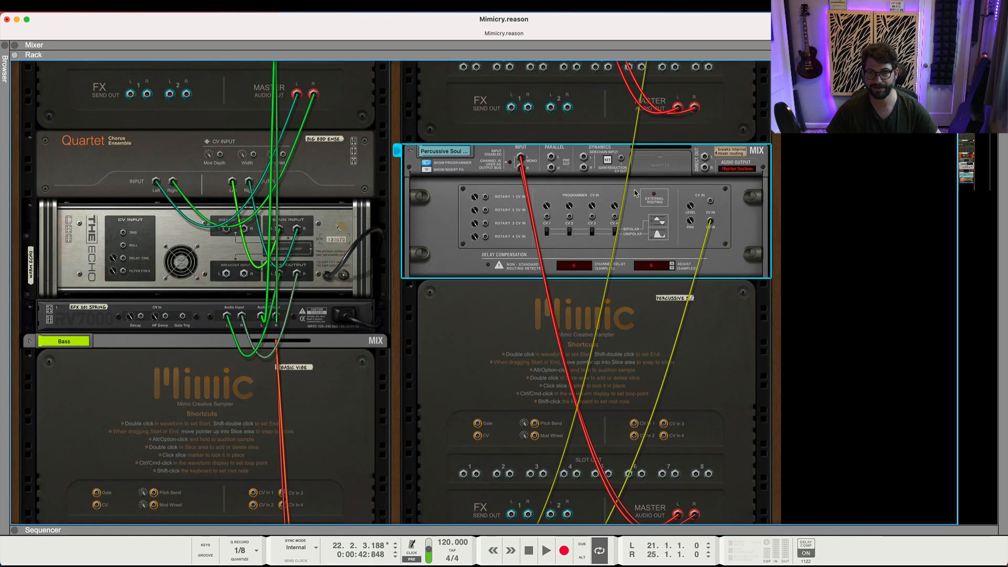
scroll(635, 193, up, 5)
scroll(588, 315, down, 3)
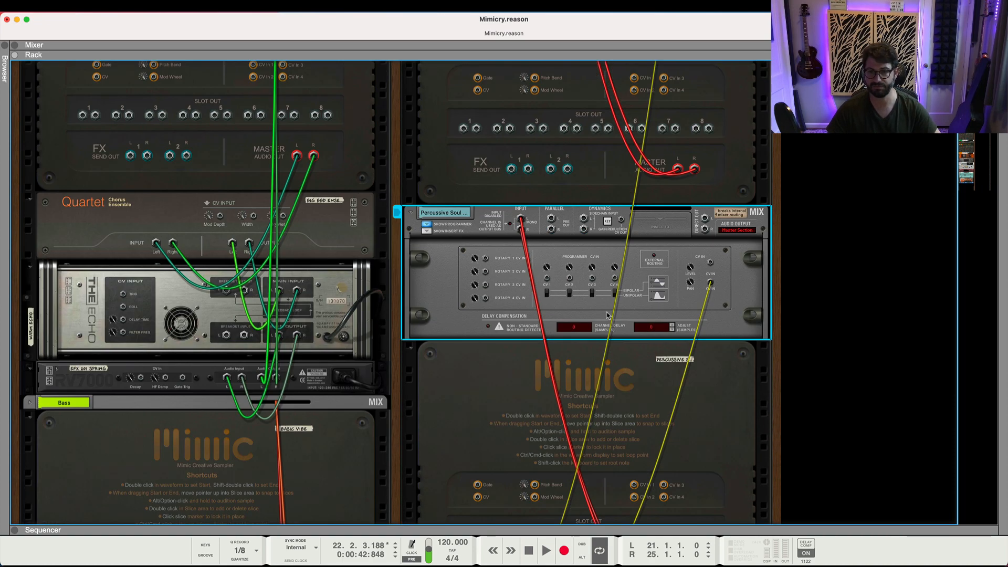
scroll(587, 315, down, 6)
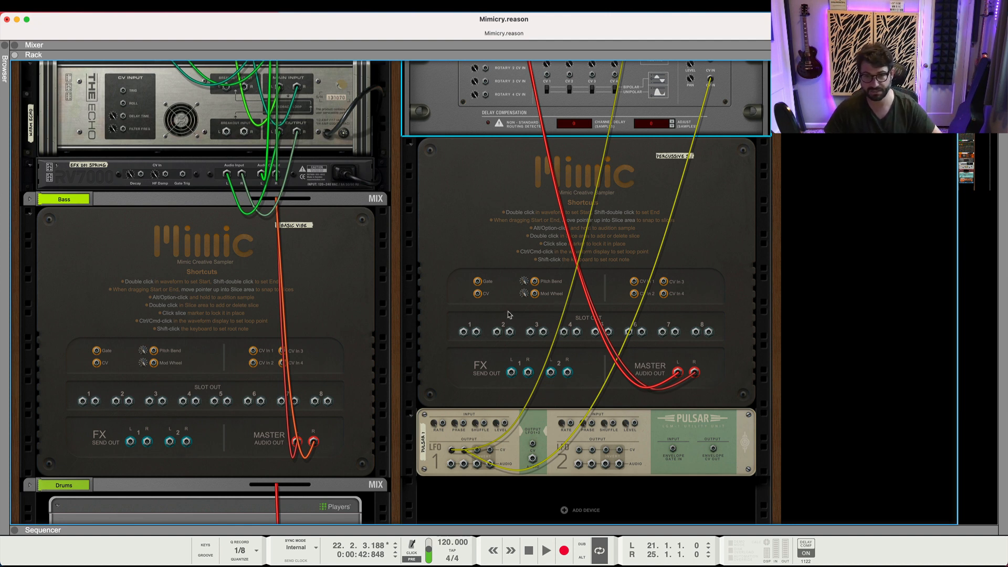
key(Tab)
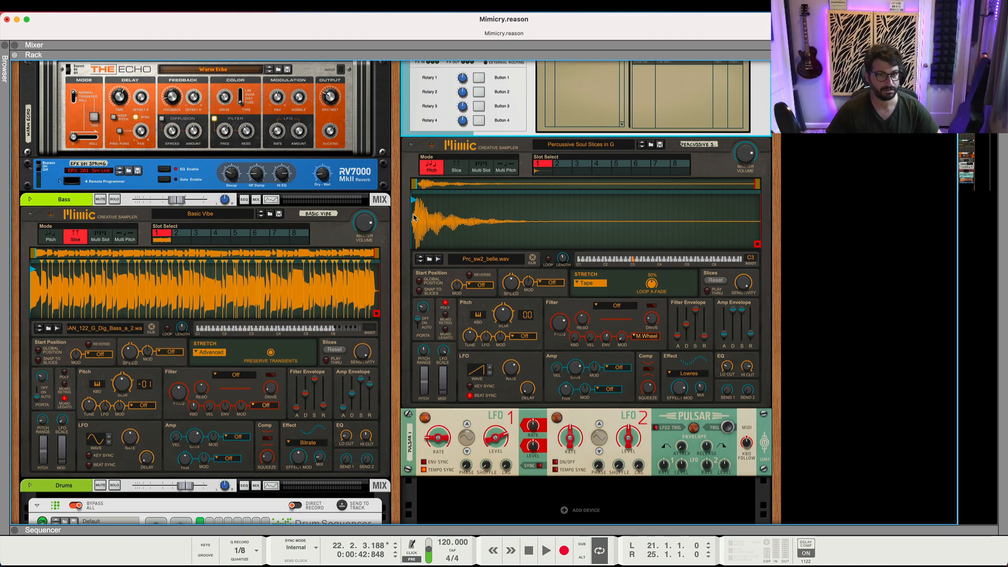
Fold the Percussive Soul Slices mix channel in the rack and reopen the song sequencer
scroll(415, 294, up, 6)
click(410, 311)
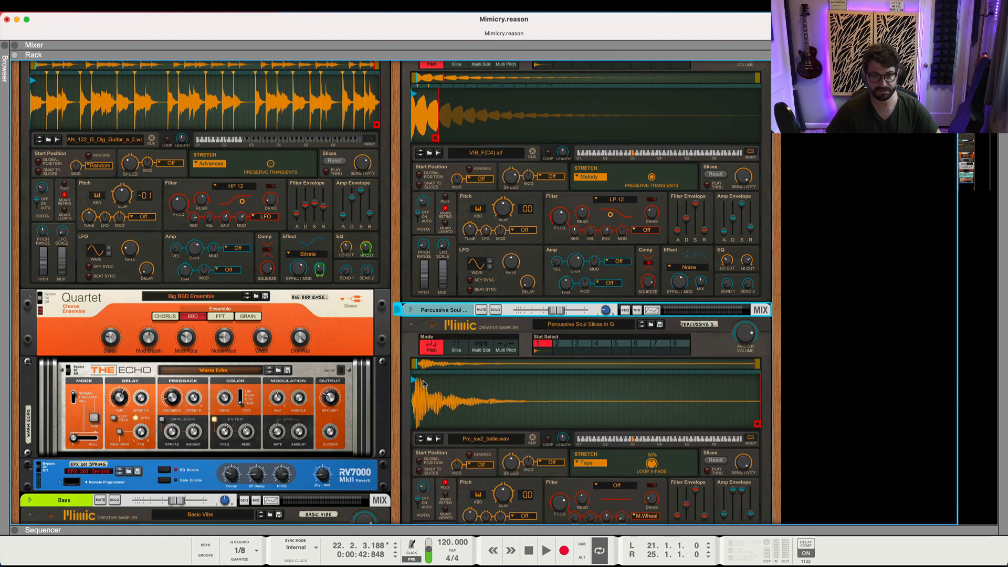
scroll(410, 311, up, 4)
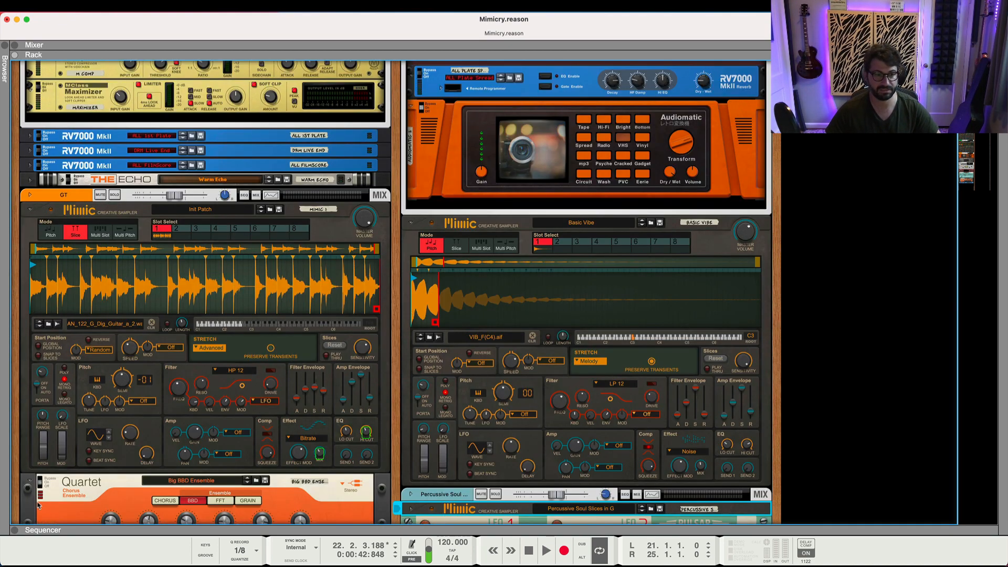
click(11, 532)
Set the loop to the dark green Basic Vibe clip at bar 41 and start playback
scroll(614, 396, right, 5)
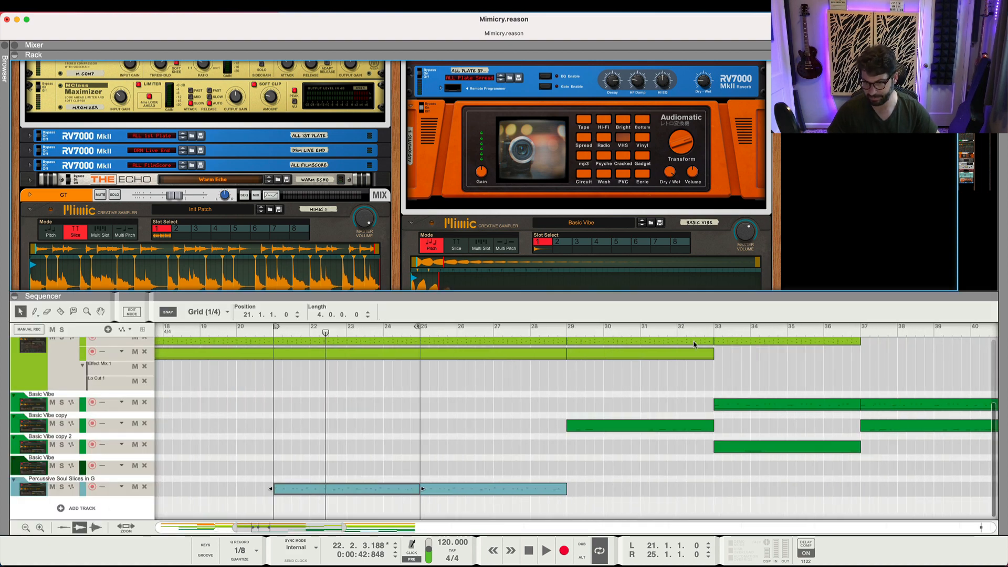
scroll(678, 356, right, 5)
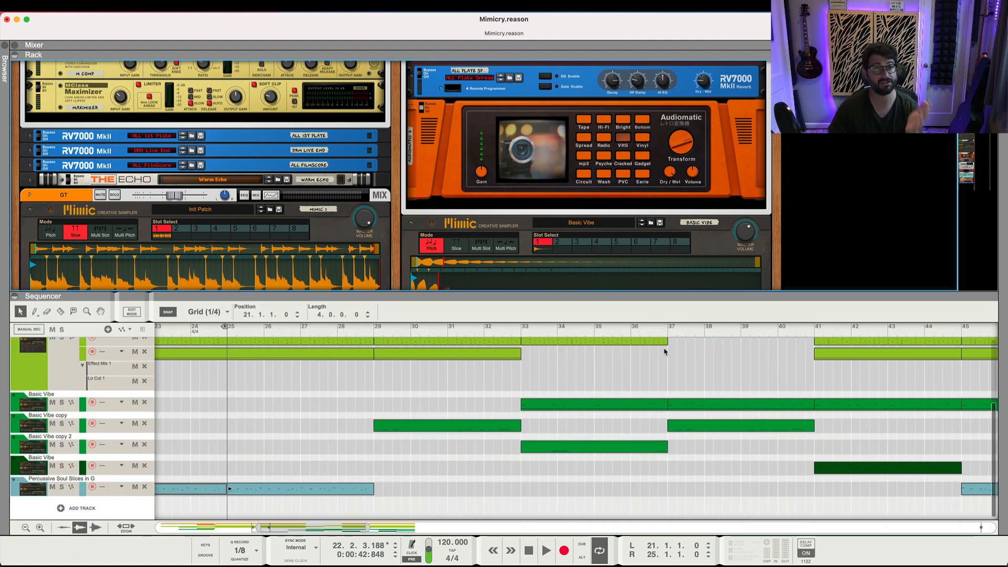
scroll(664, 353, right, 10)
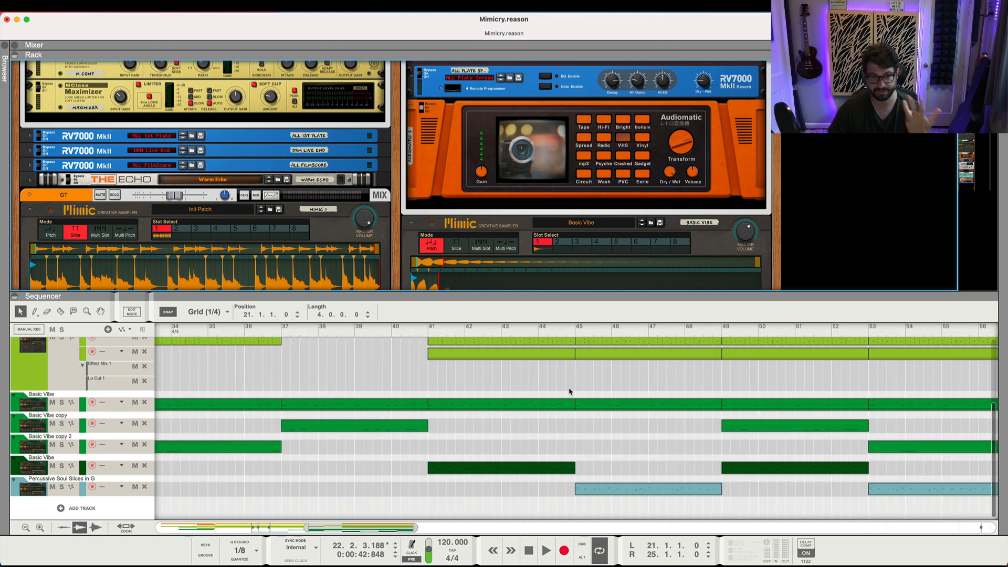
right_click(506, 467)
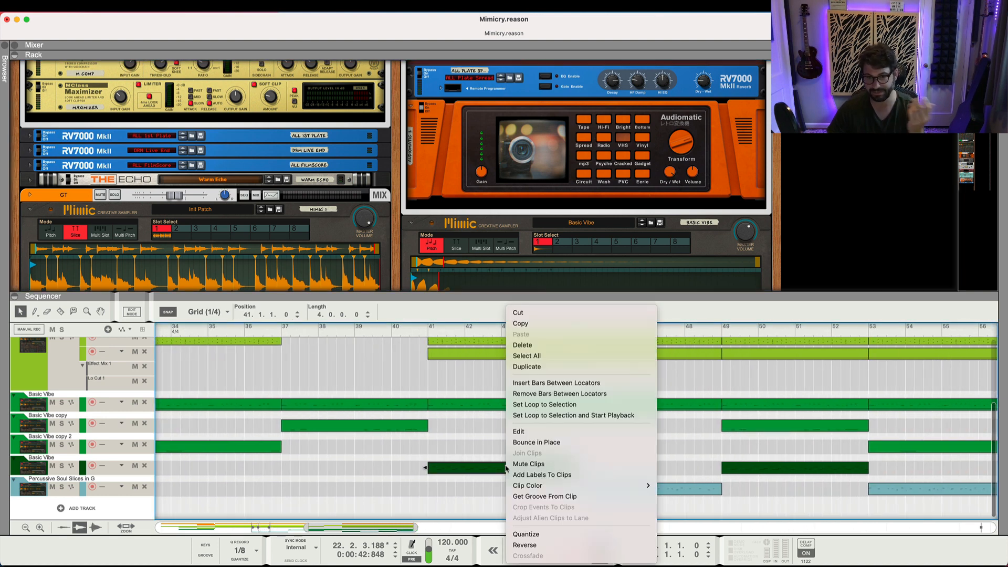
click(548, 416)
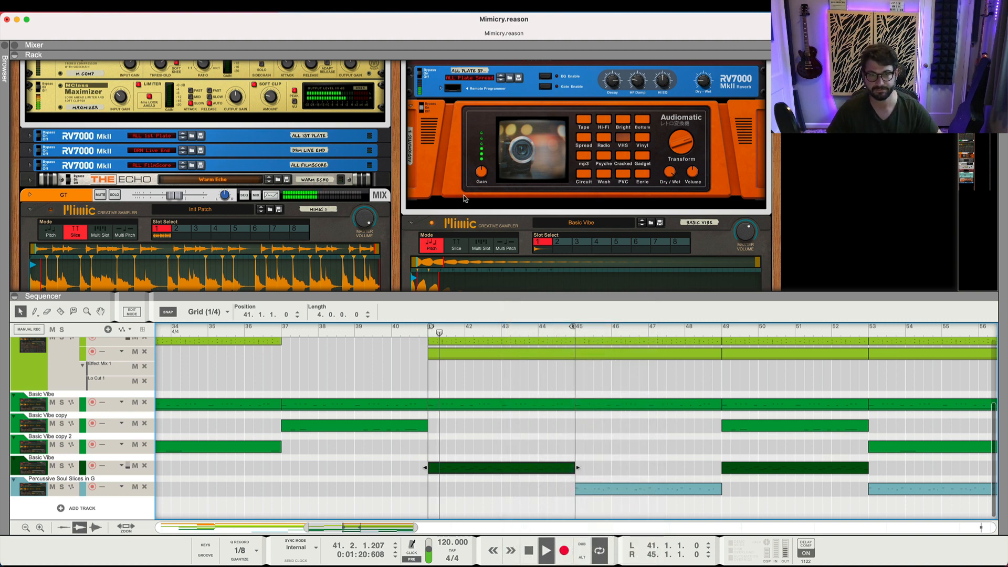
Solo the Basic Vibe channel in the rack and collapse the sequencer
scroll(463, 196, up, 8)
click(495, 68)
click(15, 297)
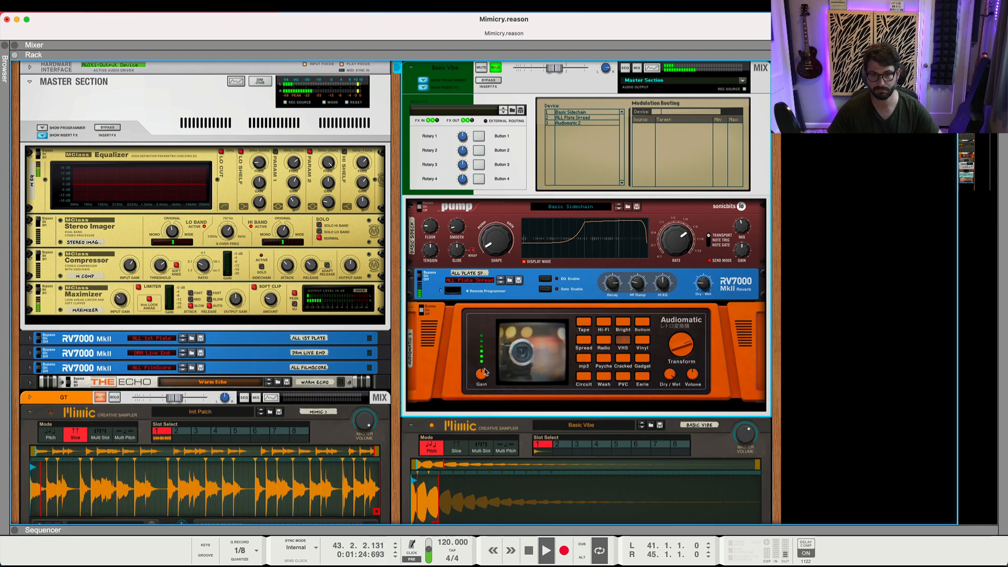
Examine the Basic Vibe insert effects (Pump, RV7000 and Audiomatic) and the settings of the Mimic below them
scroll(496, 216, down, 2)
scroll(495, 216, up, 2)
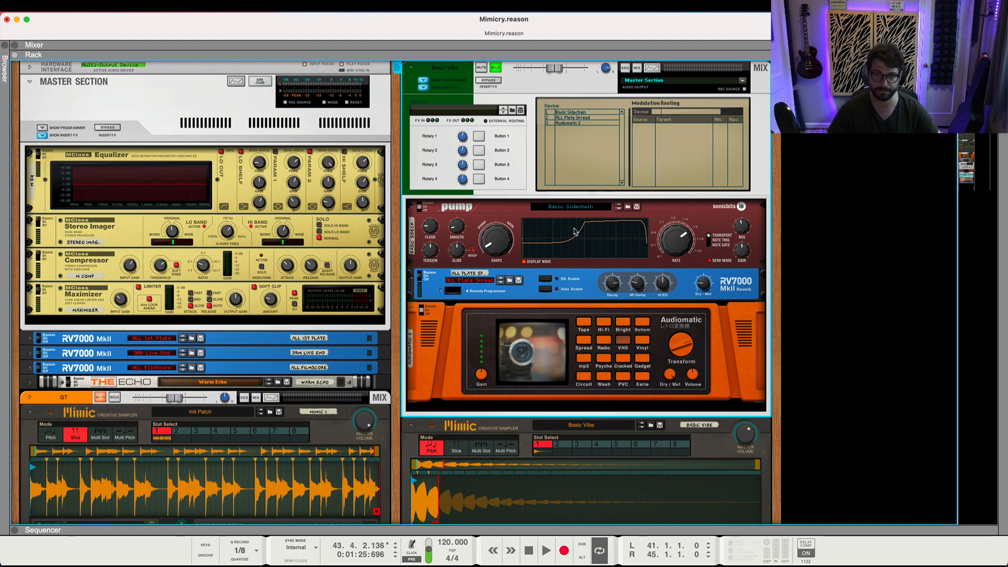
scroll(447, 369, down, 5)
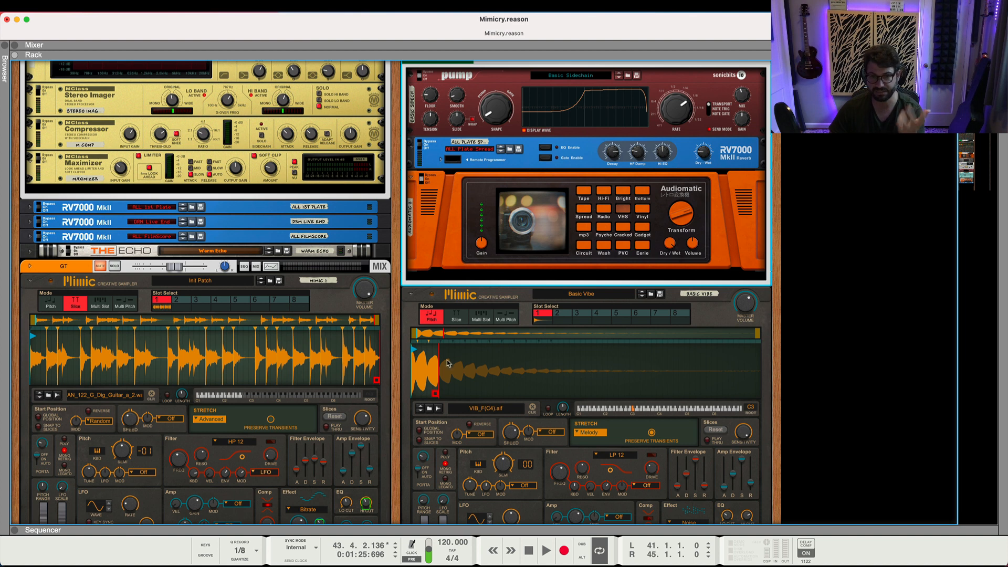
scroll(510, 423, down, 1)
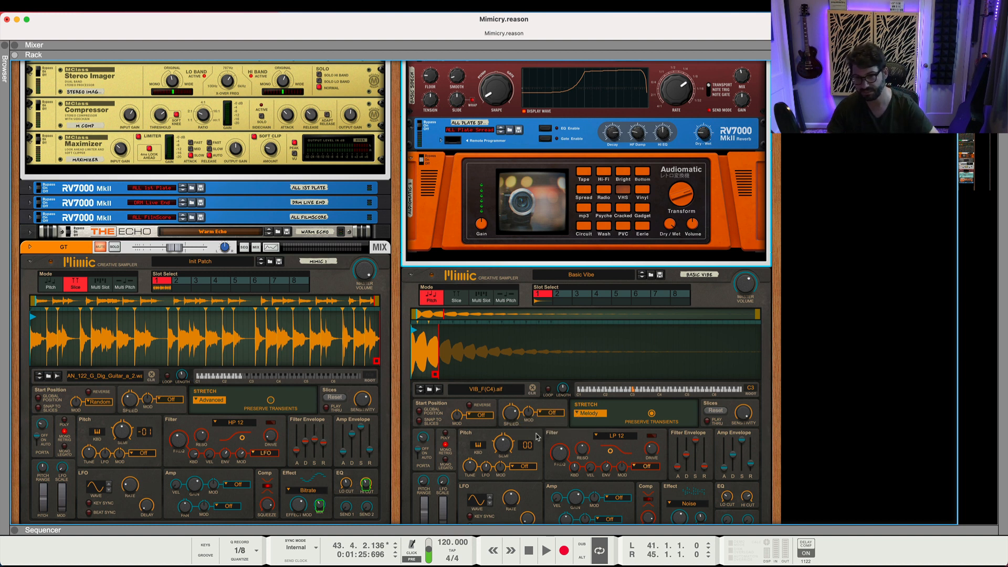
scroll(538, 437, down, 2)
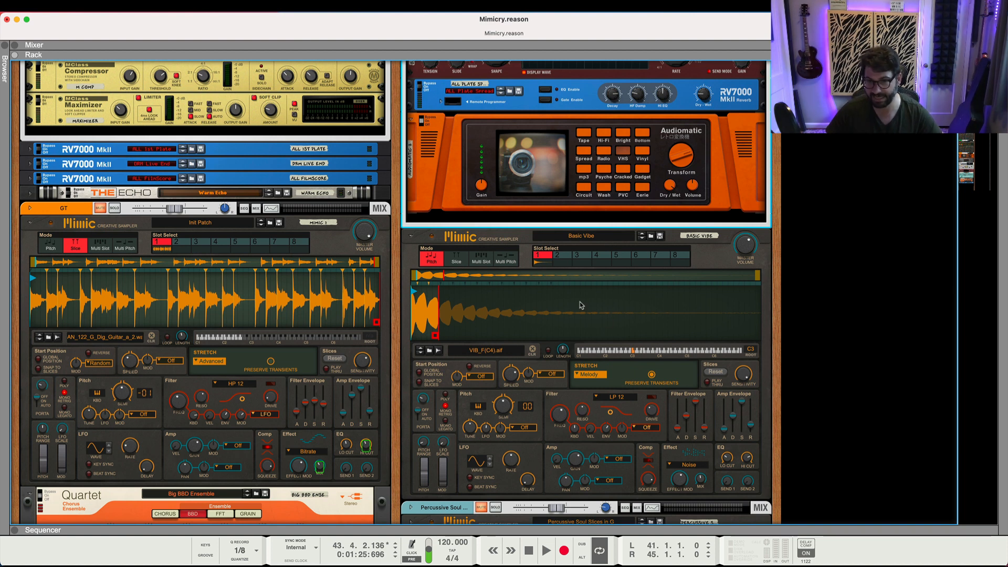
Audition the soloed vibe with its sample end extended almost to the waveform's end, and restore the short end point
key(space)
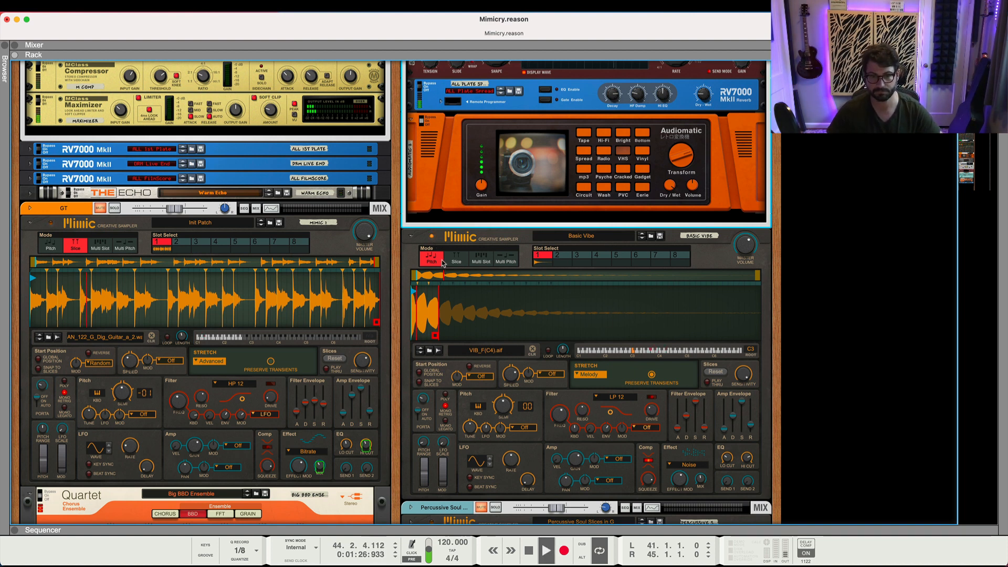
key(space)
drag(436, 337, 713, 338)
key(space)
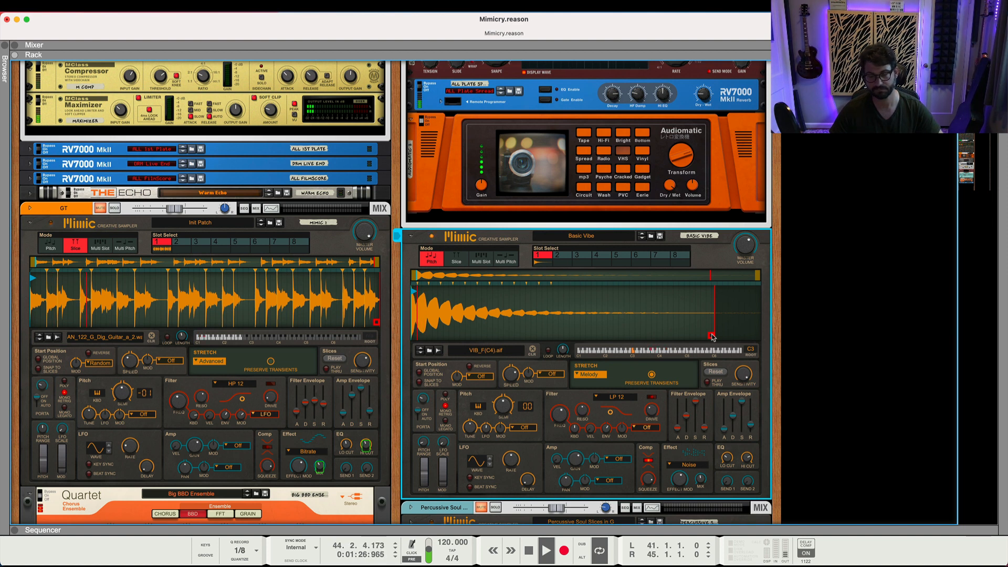
drag(712, 337, 436, 344)
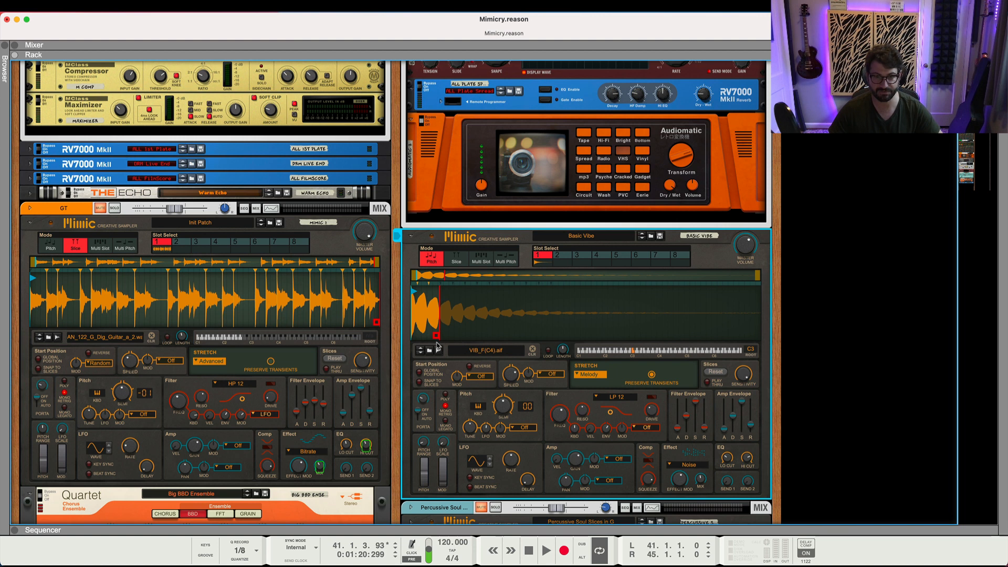
Enable Reverse on the Basic Vibe Mimic and play the soloed loop
click(469, 367)
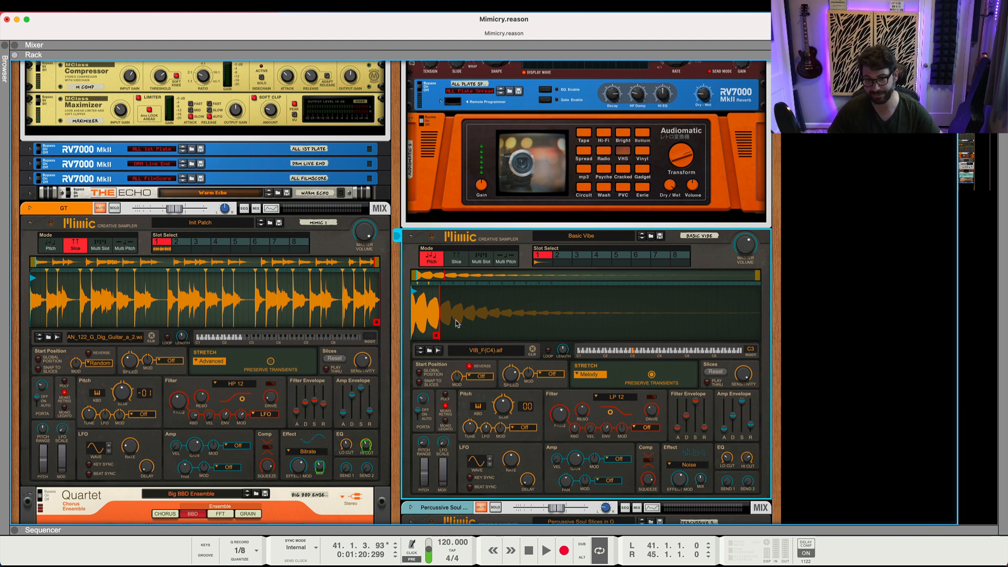
key(space)
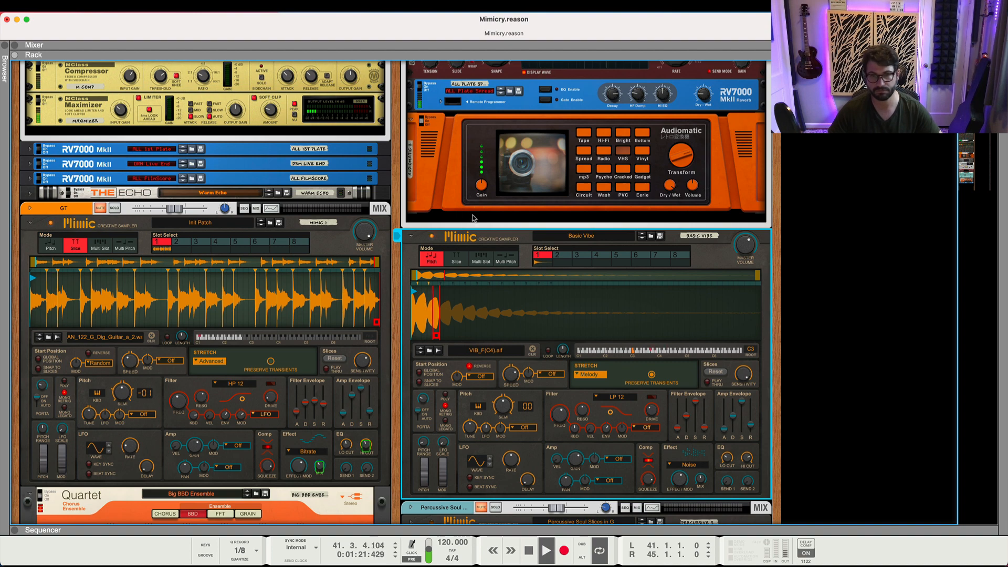
Turn off the Basic Vibe solo, listen to the reversed vibe in the full mix and stop playback
scroll(472, 218, up, 5)
click(495, 69)
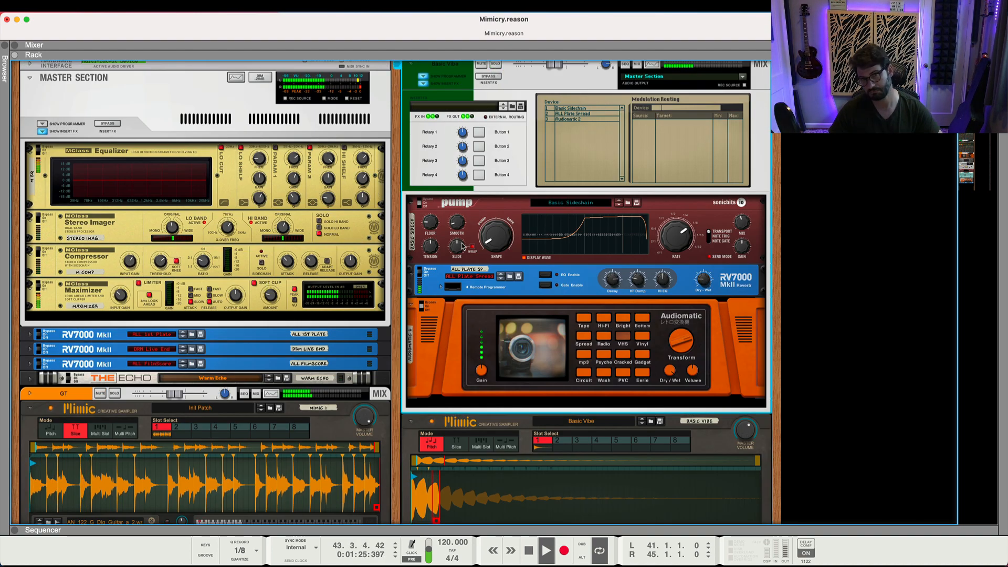
scroll(463, 273, down, 2)
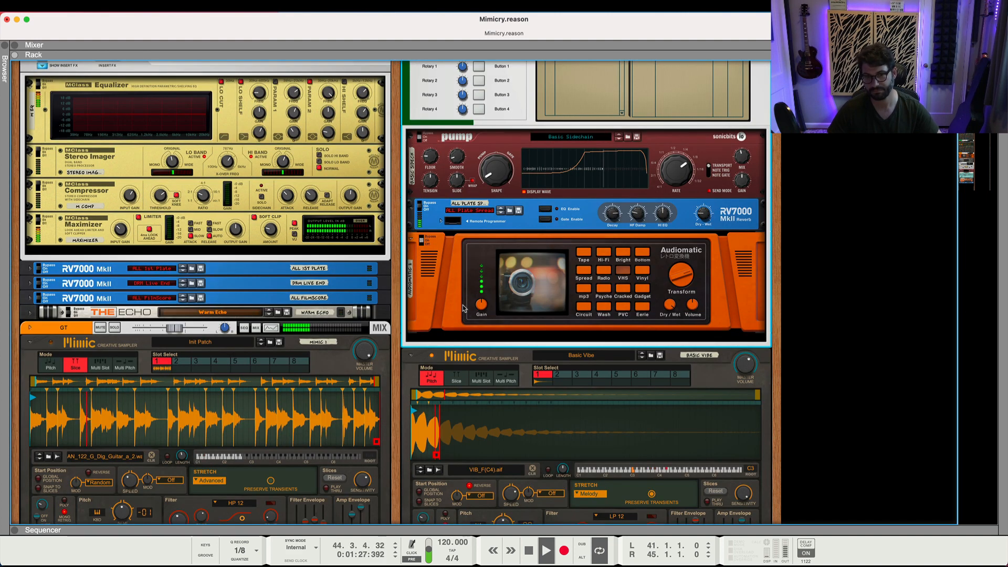
scroll(464, 303, up, 2)
key(space)
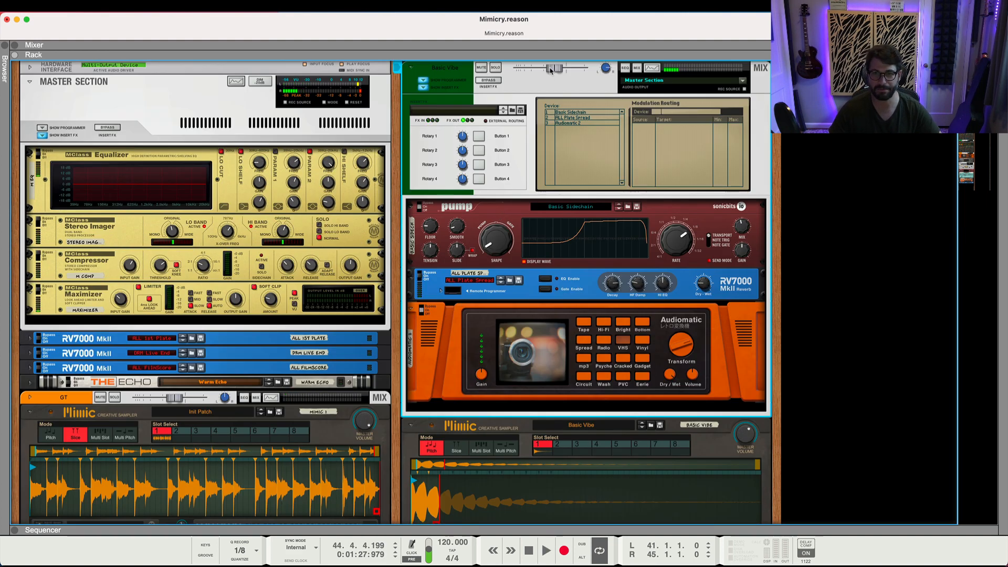
Set the pitch LFO amount of the Basic Vibe Mimic to 3.1 %
scroll(533, 249, down, 9)
scroll(528, 273, up, 5)
scroll(527, 285, down, 2)
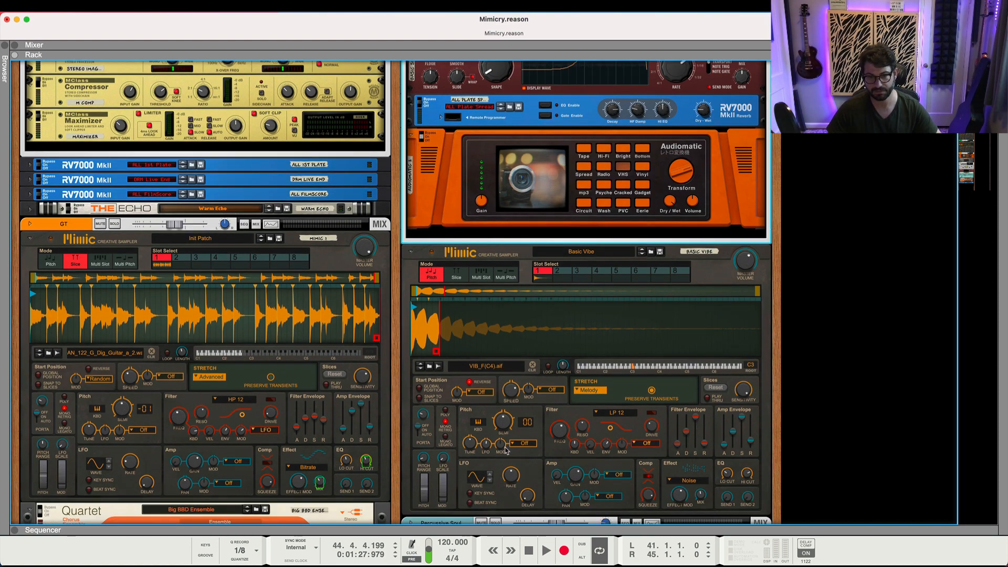
click(484, 445)
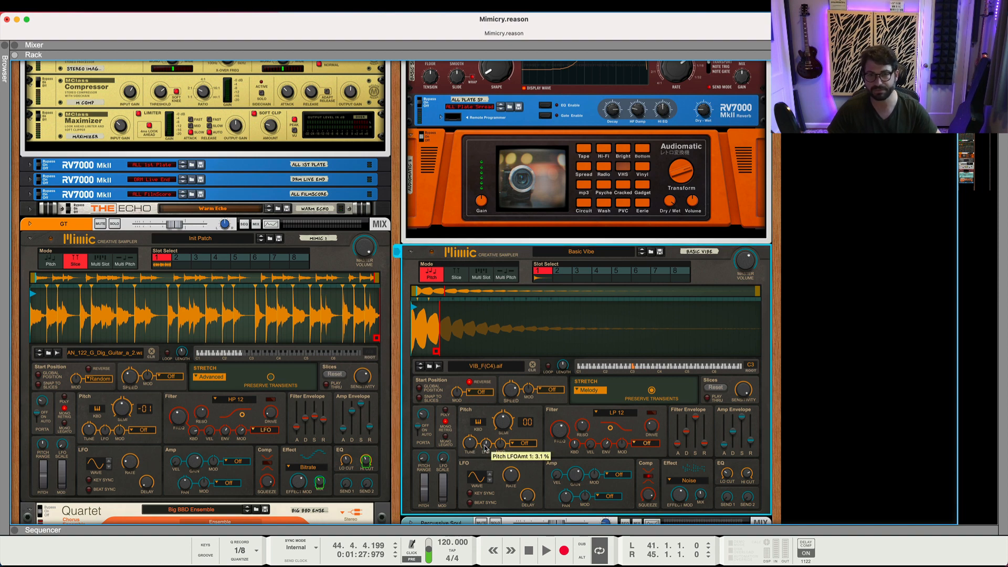
scroll(485, 447, up, 3)
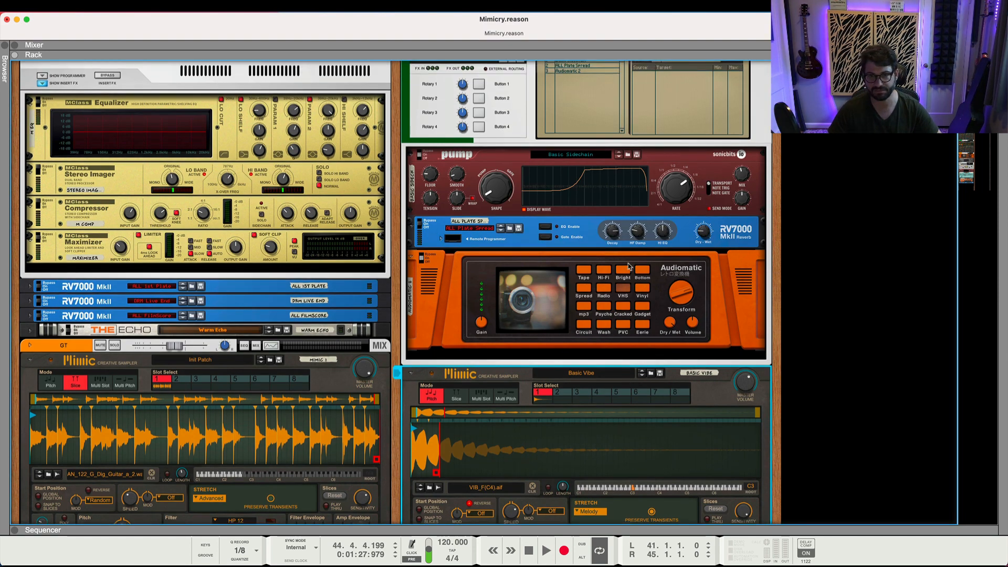
Play the loop and set the Dry/Wet of the Basic Vibe channel's RV7000 reverb to 28
click(700, 230)
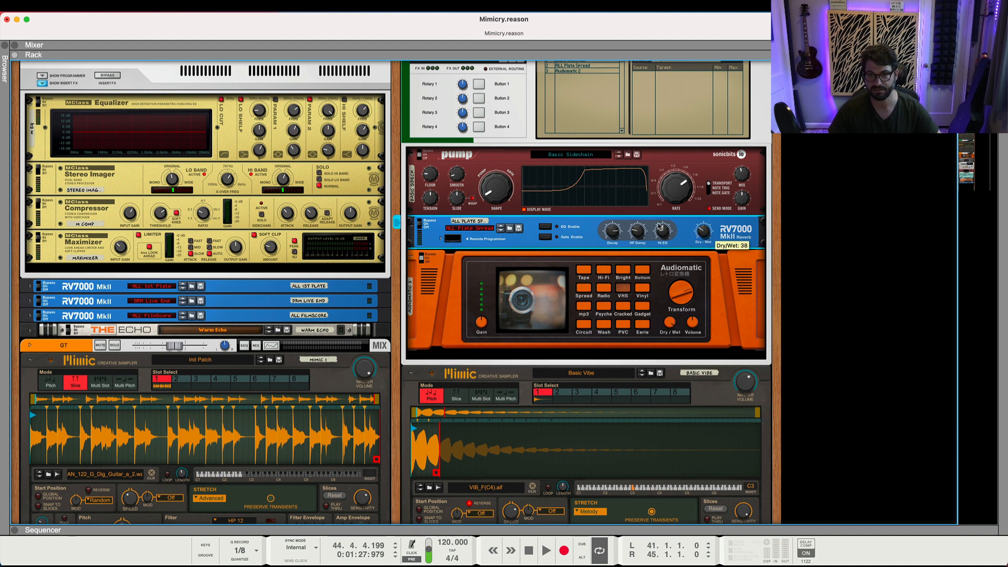
scroll(525, 205, up, 1)
key(space)
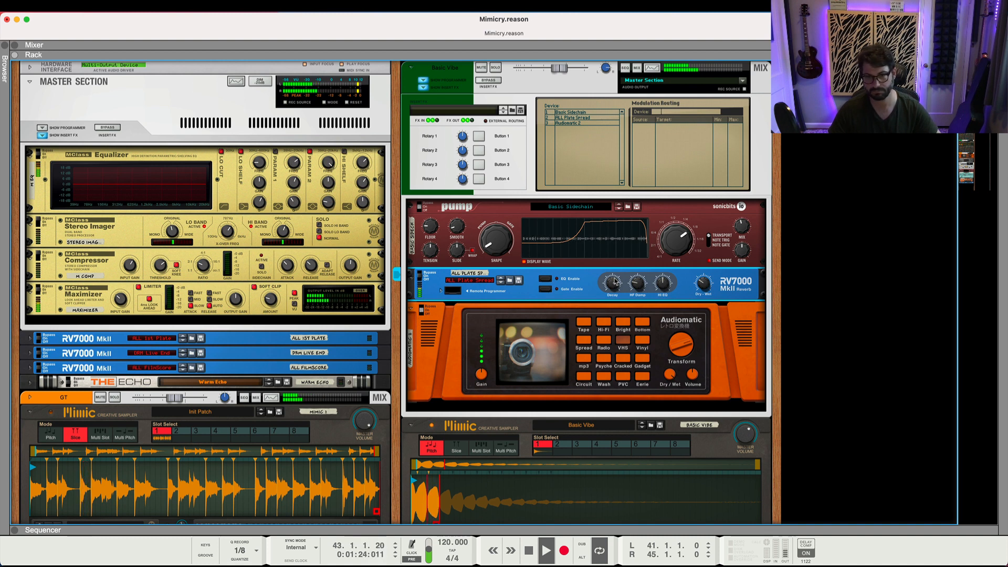
mouse_move(684, 285)
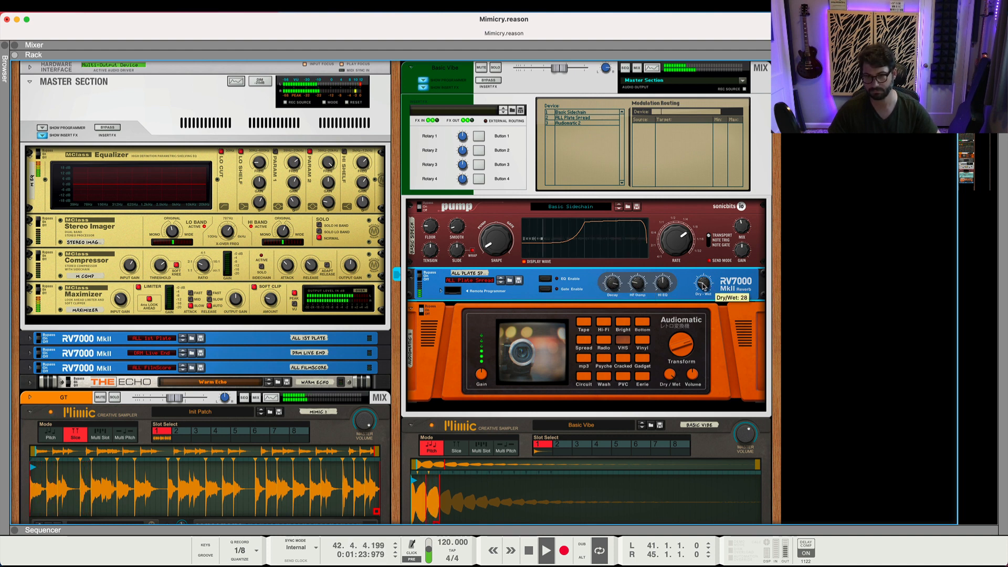
Stop playback and collapse the Basic Vibe Mimic in the rack
scroll(655, 342, down, 5)
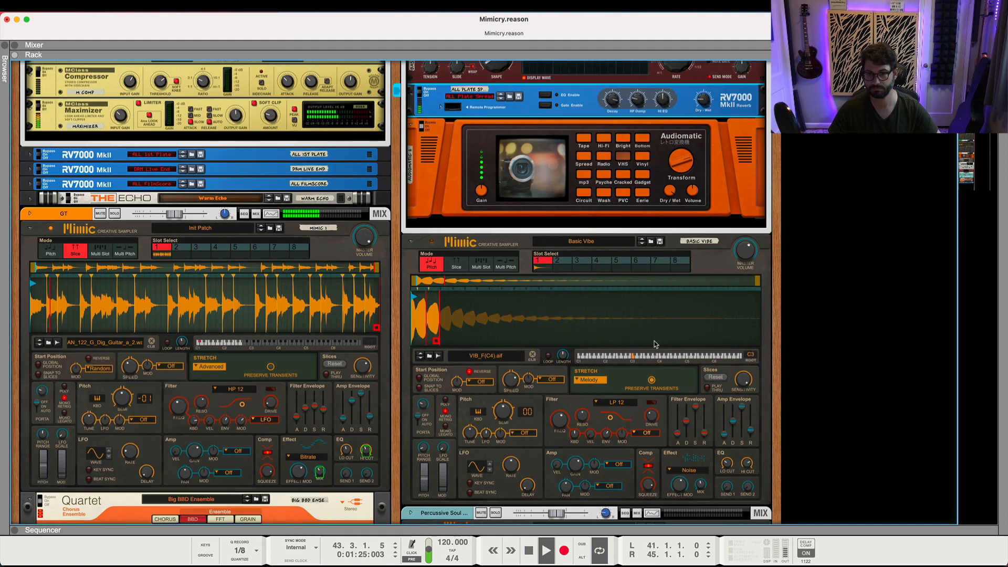
click(720, 437)
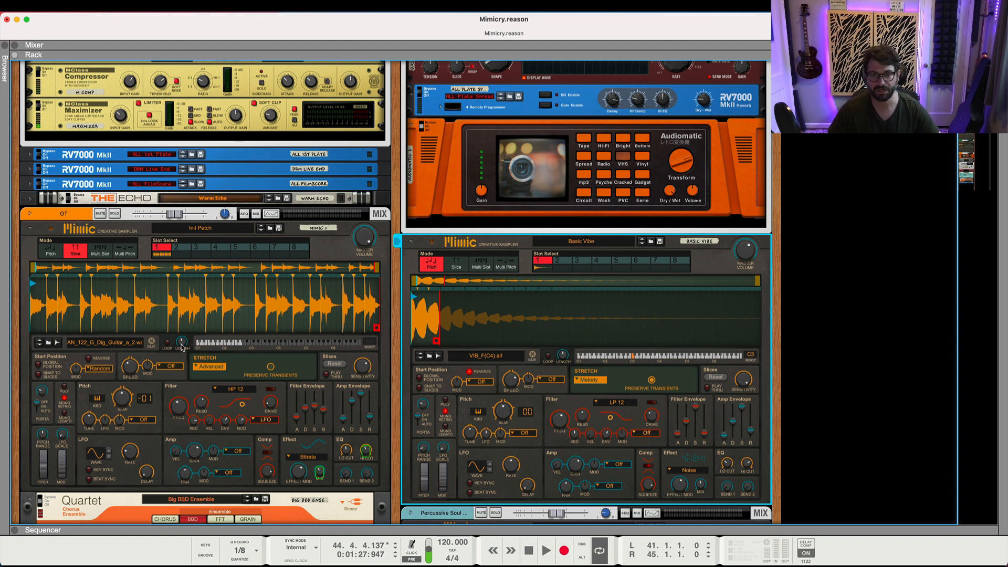
mouse_move(182, 346)
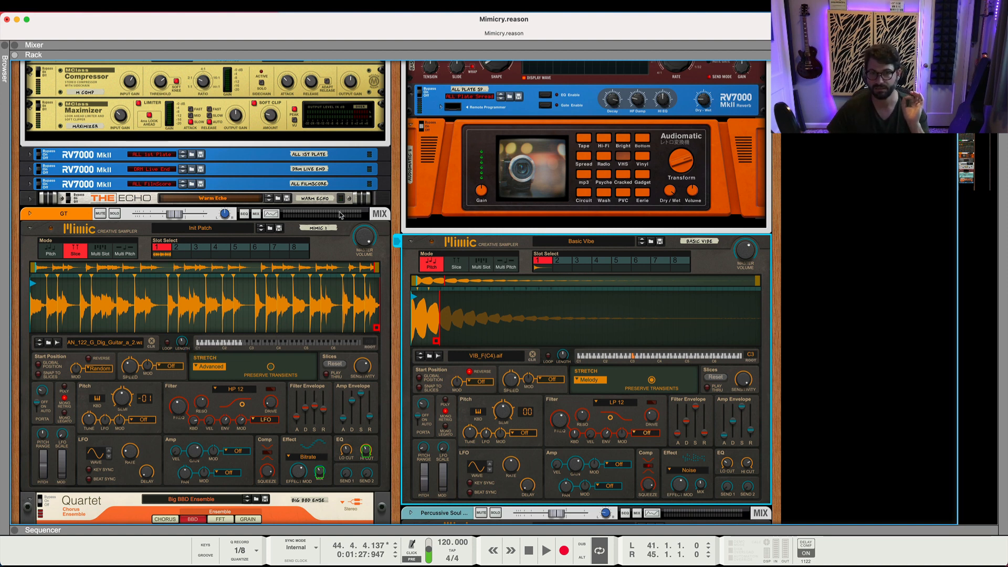
click(412, 243)
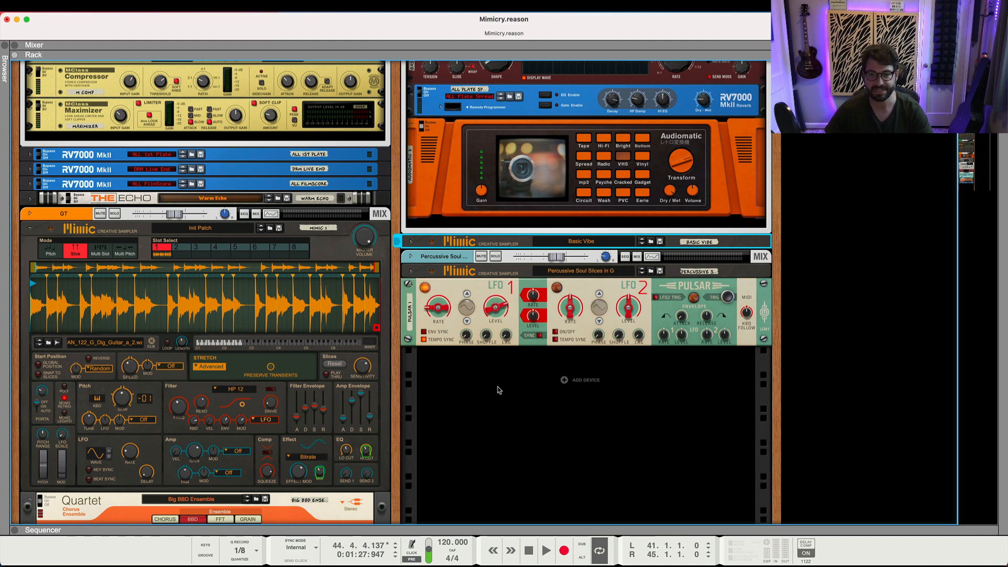
Look through the rest of the rack, from the GT and Bass Mimics to the vocal Mimics and the Vox B effects
scroll(498, 390, down, 5)
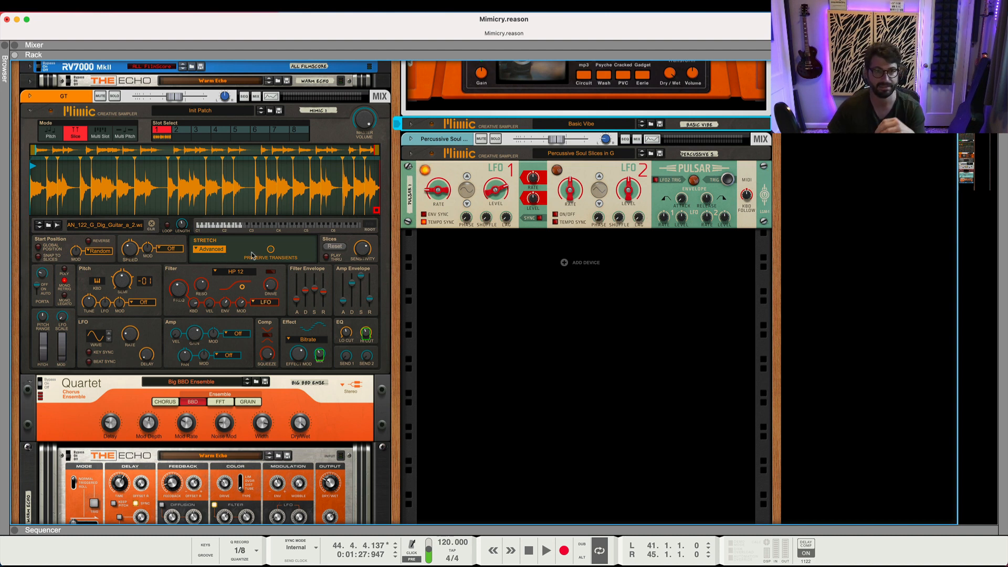
scroll(459, 442, down, 10)
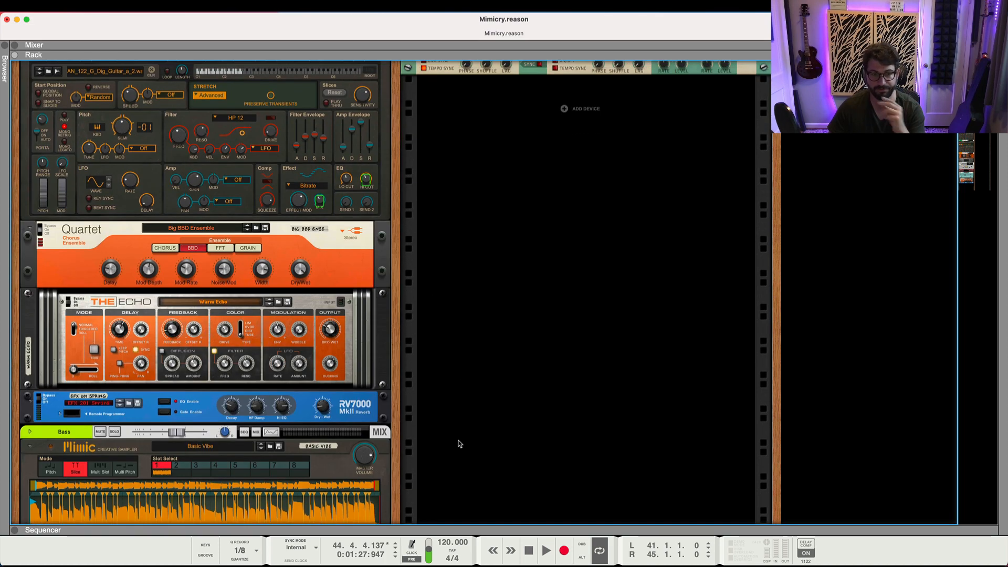
scroll(459, 444, down, 10)
scroll(459, 444, down, 10)
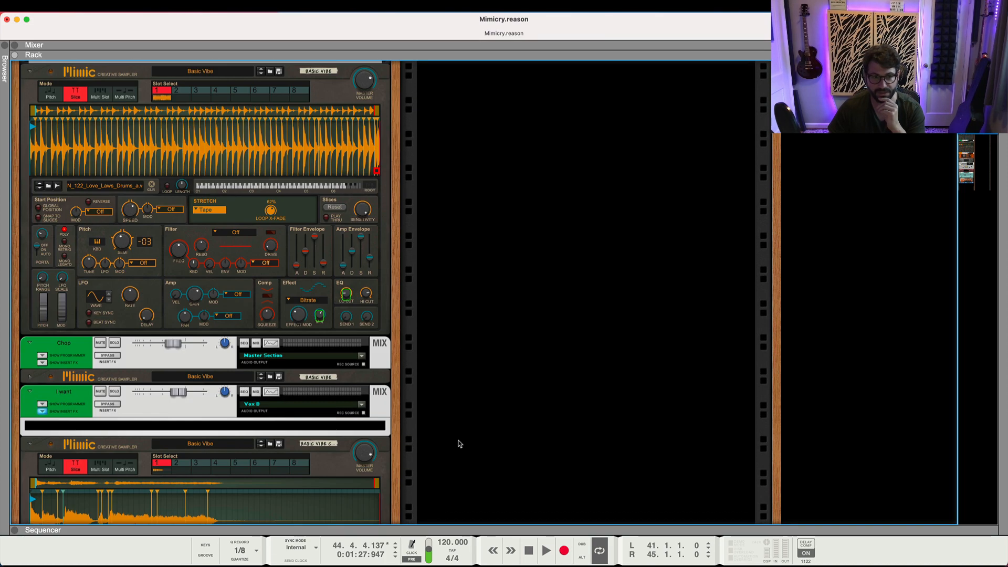
scroll(459, 444, down, 5)
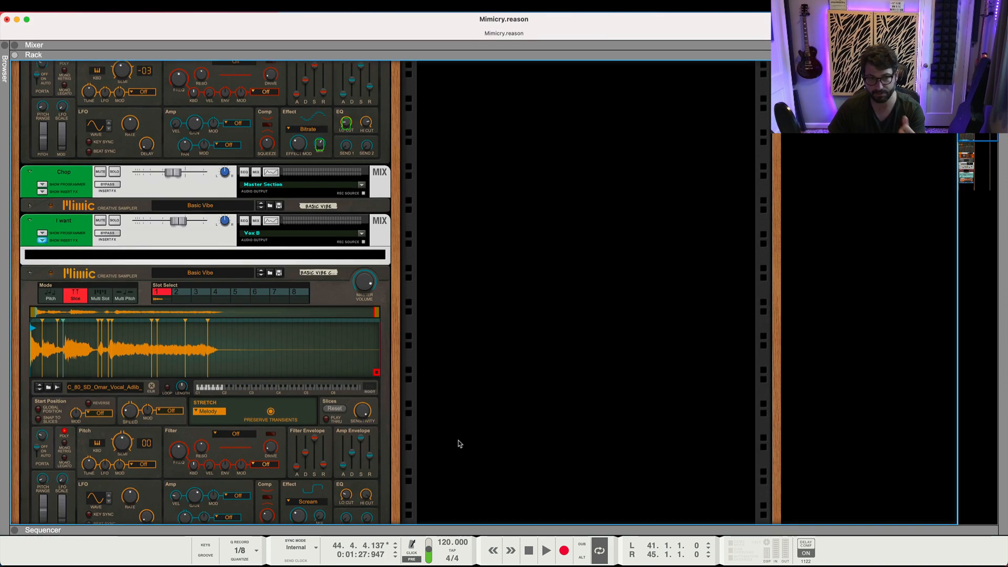
scroll(435, 445, down, 4)
scroll(433, 439, down, 20)
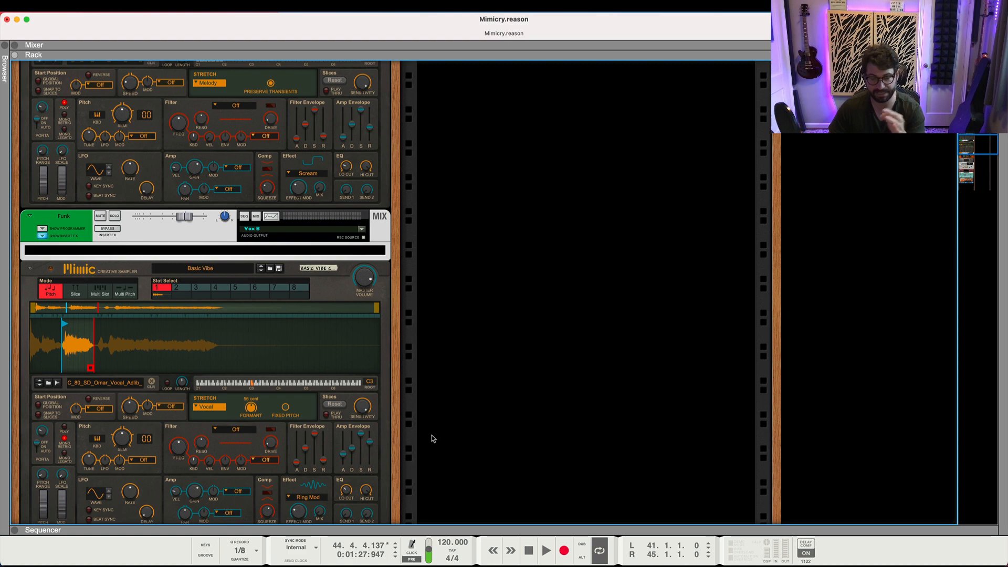
scroll(430, 440, down, 20)
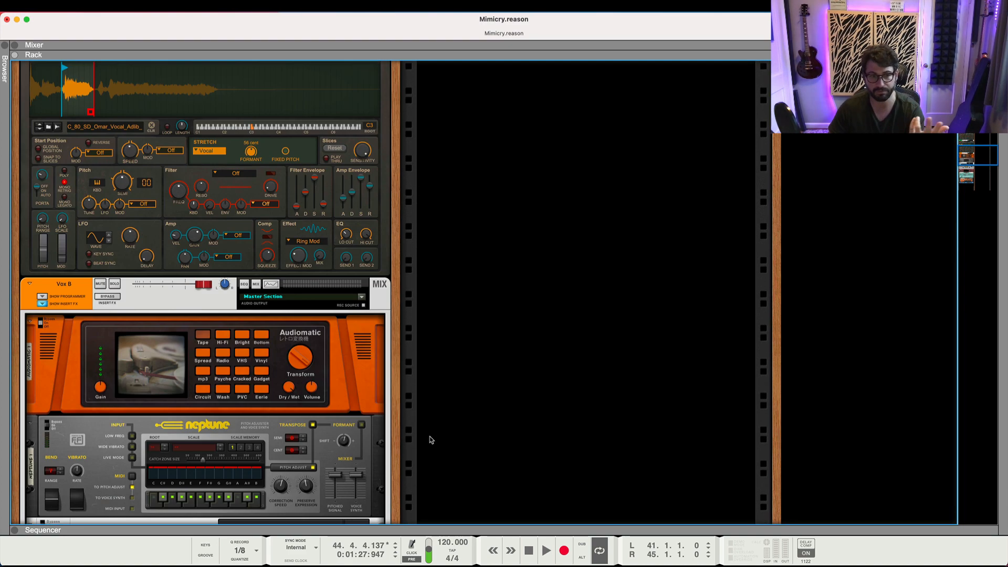
scroll(430, 440, up, 20)
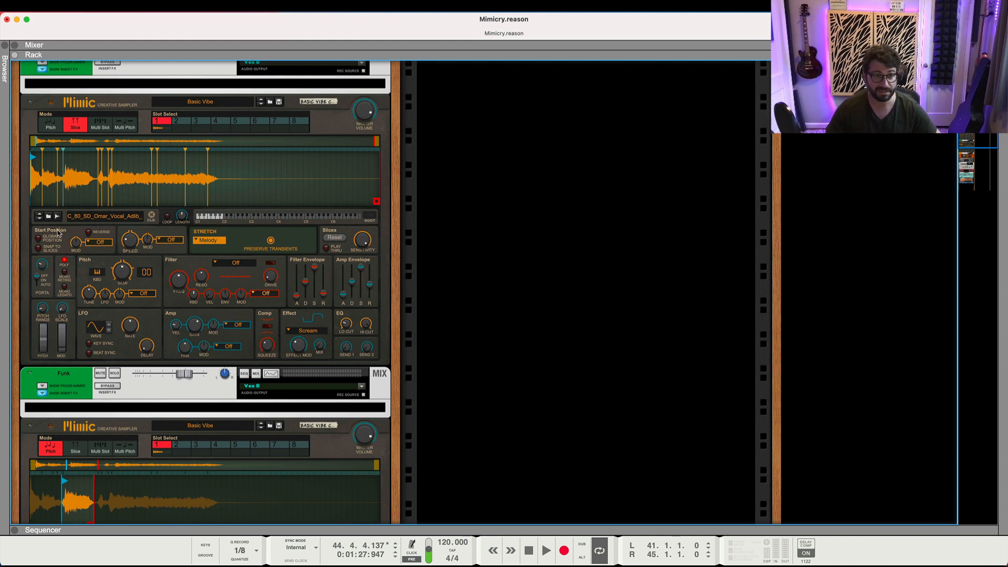
Move the last Basic Vibe copy 2 clip to bar 49 and set the loop to bars 49 to 53 from the clip above it
click(15, 55)
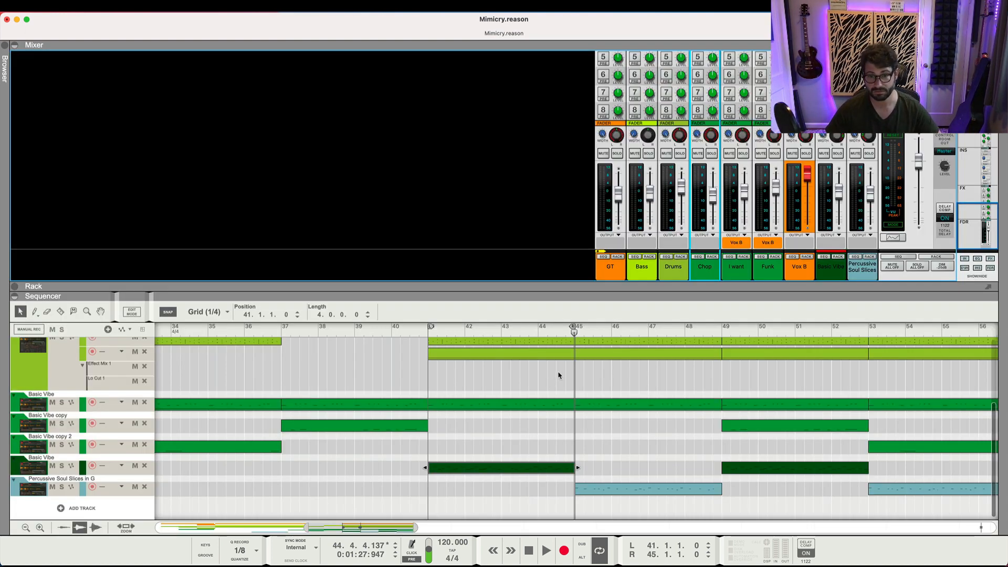
scroll(797, 428, right, 10)
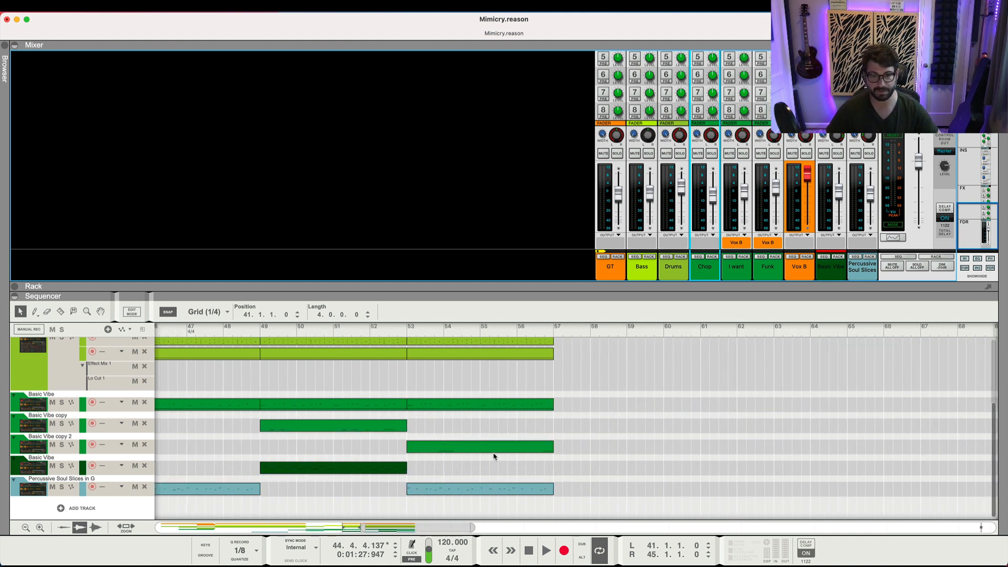
drag(490, 452, 341, 453)
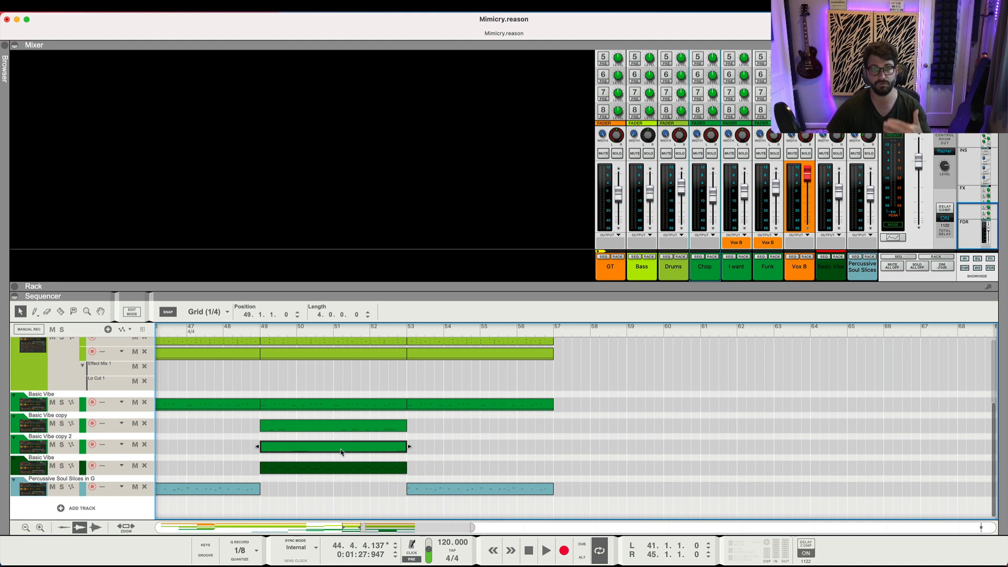
right_click(318, 436)
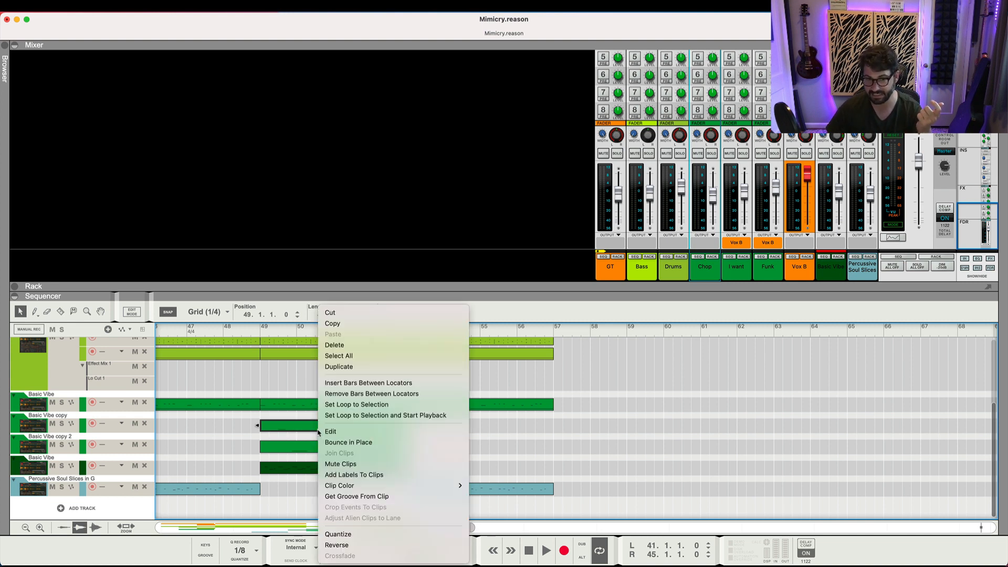
click(350, 405)
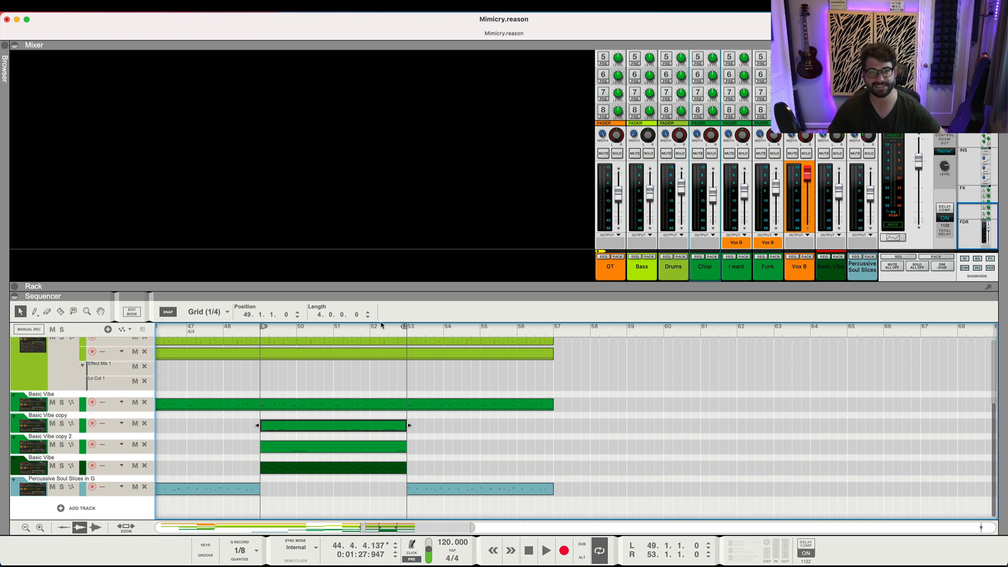
Reopen the rack, solo the I want and Funk vocal channels, and play them from bar 49
click(14, 287)
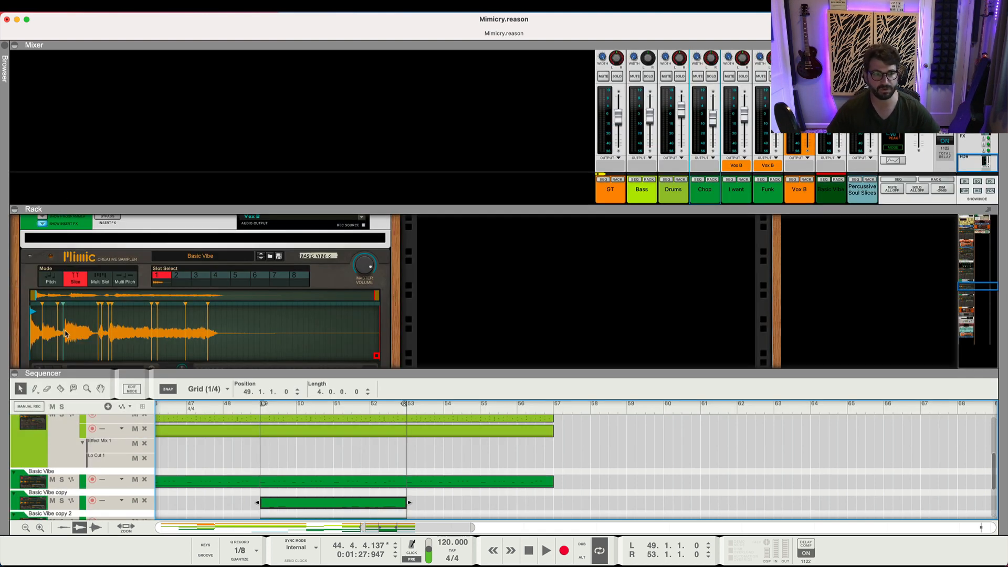
scroll(68, 333, down, 2)
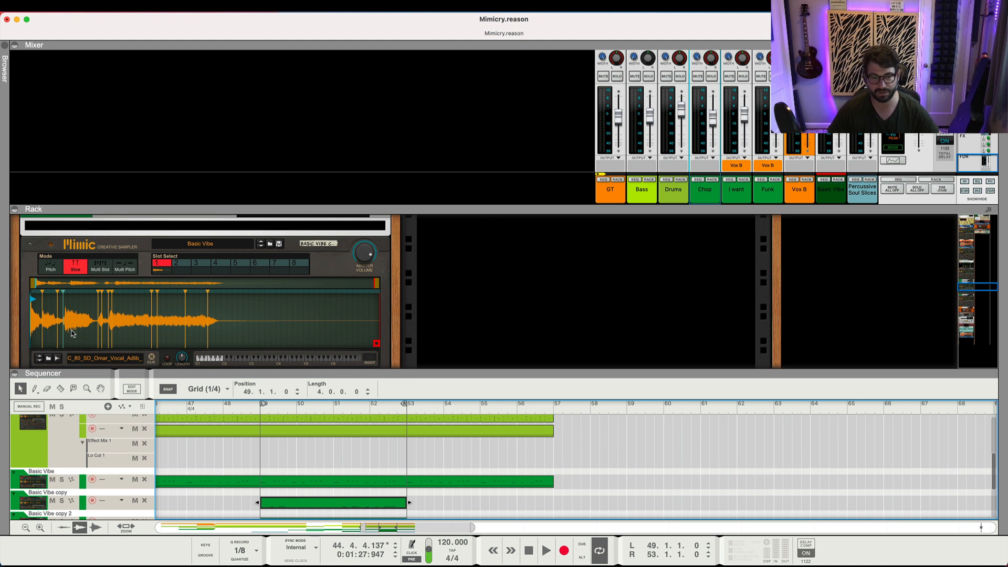
scroll(176, 325, down, 5)
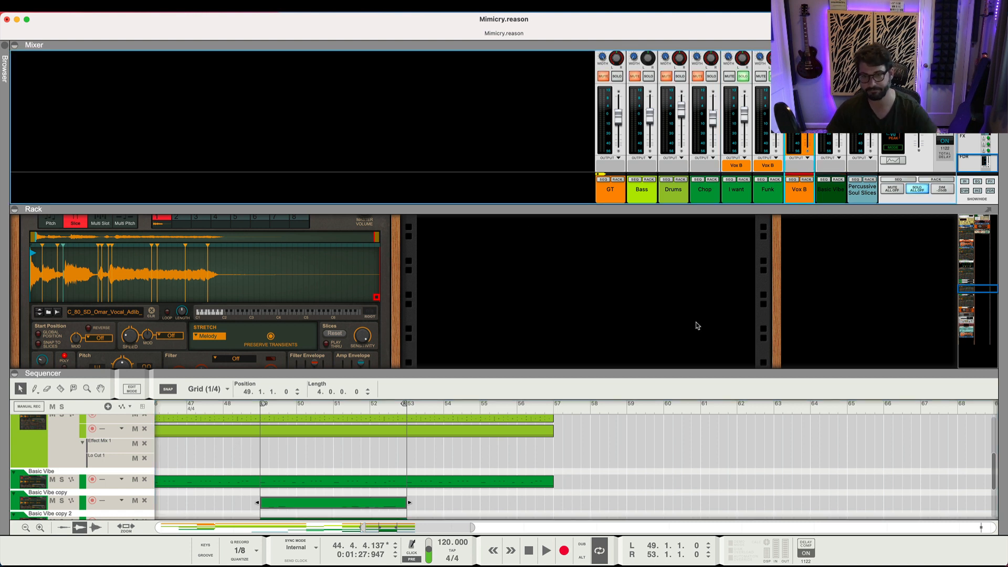
scroll(230, 439, down, 1)
key(space)
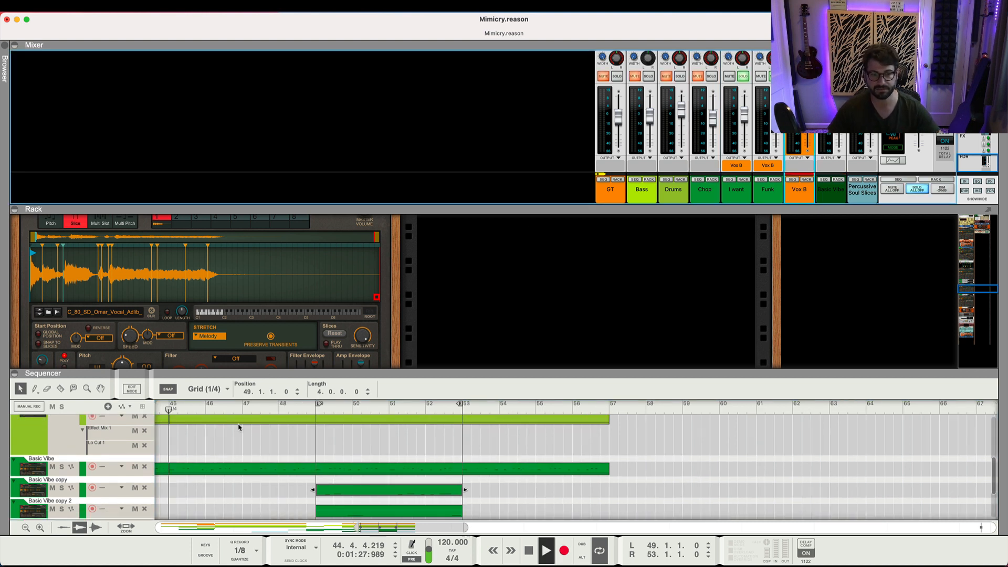
click(319, 409)
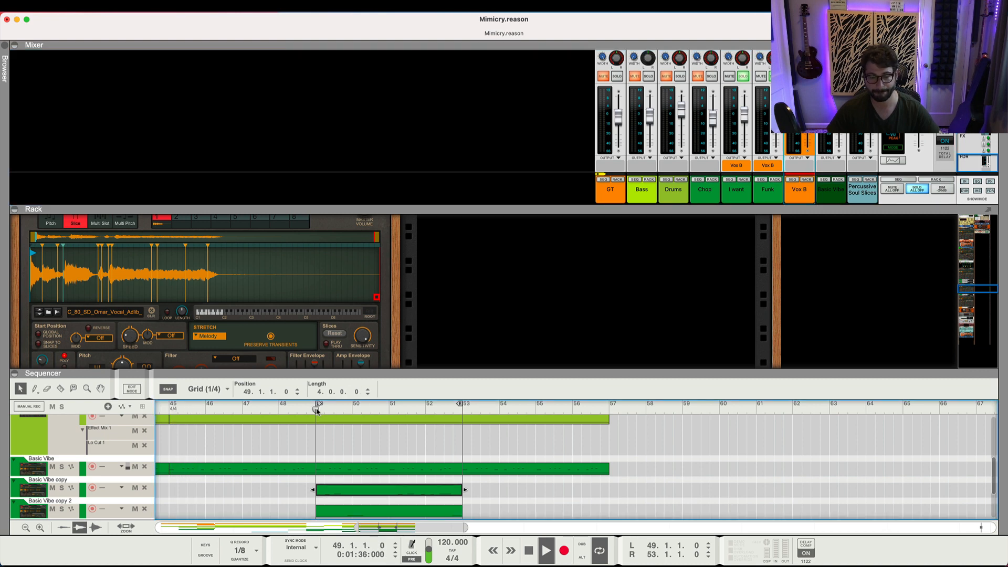
scroll(268, 442, down, 5)
scroll(263, 438, up, 2)
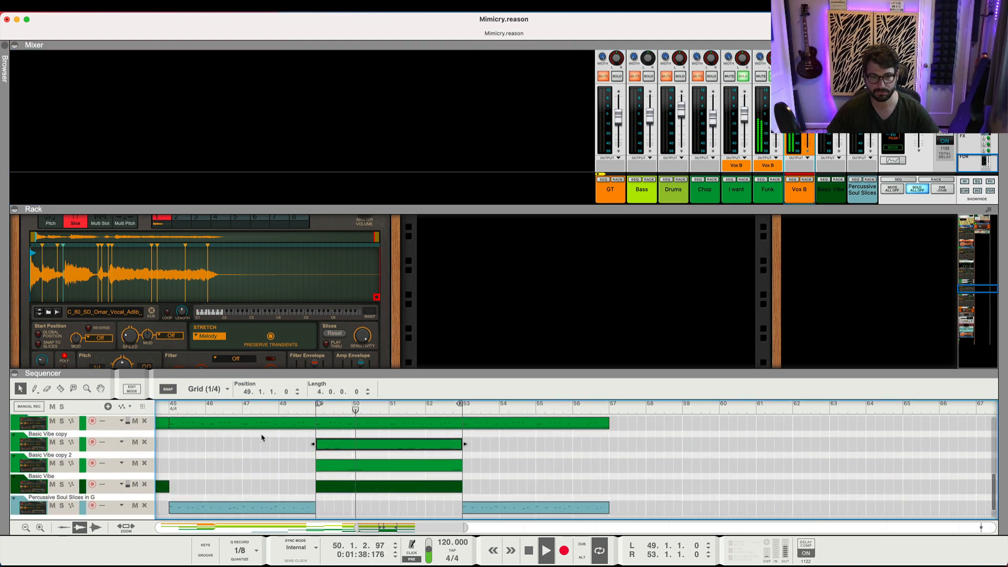
Try bypassing the Funk channel's insert effects during playback
scroll(162, 319, down, 4)
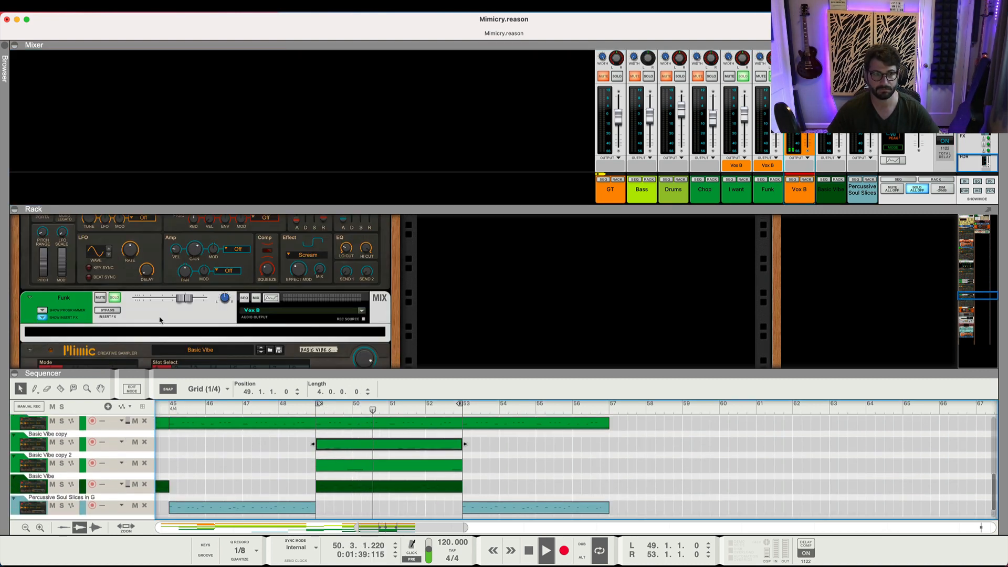
click(103, 314)
scroll(103, 312, down, 3)
scroll(104, 312, up, 3)
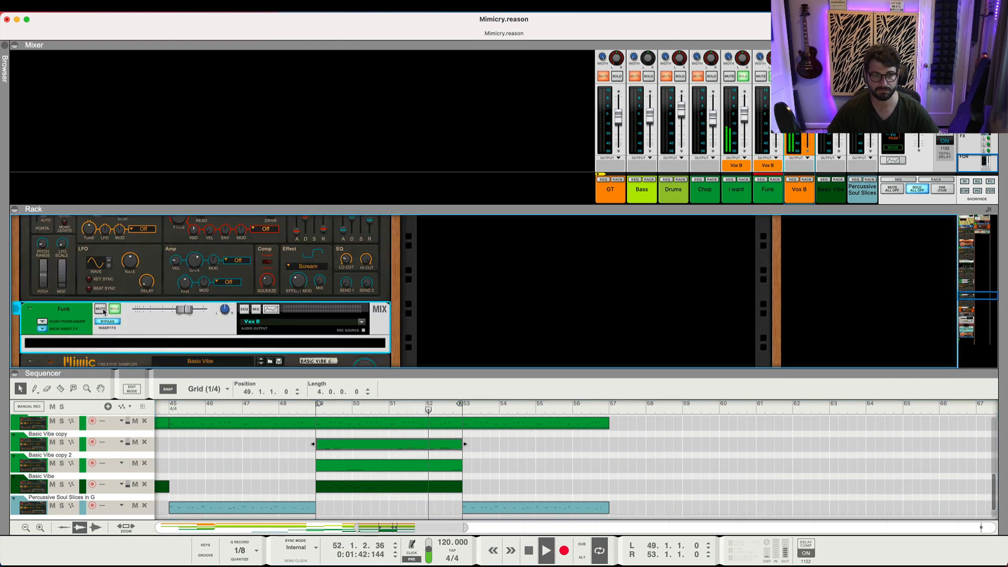
click(109, 319)
Bypass the Vox B channel's insert effects and lower its level to 1.21 dB
scroll(110, 320, down, 5)
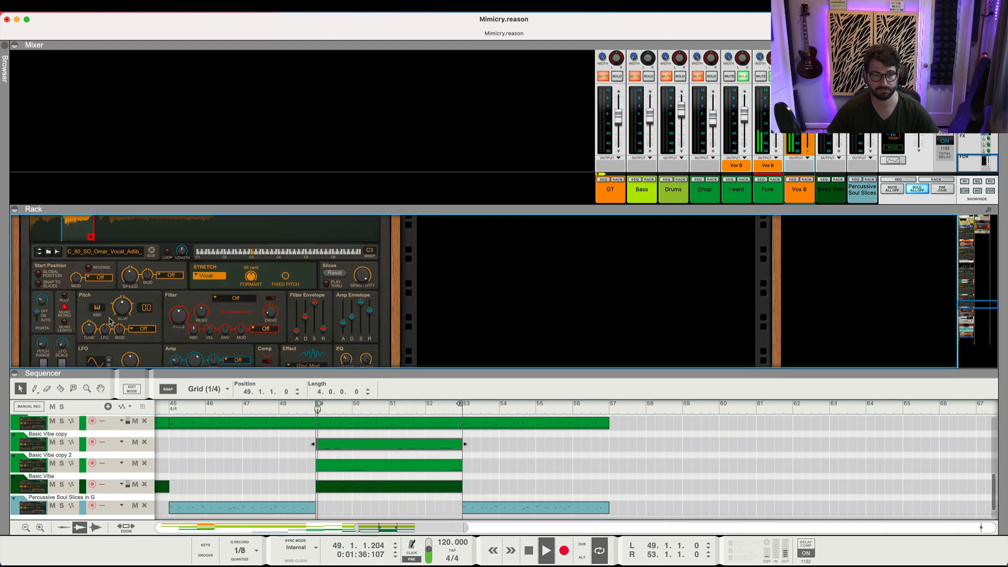
scroll(110, 322, down, 3)
click(109, 306)
drag(201, 295, 192, 294)
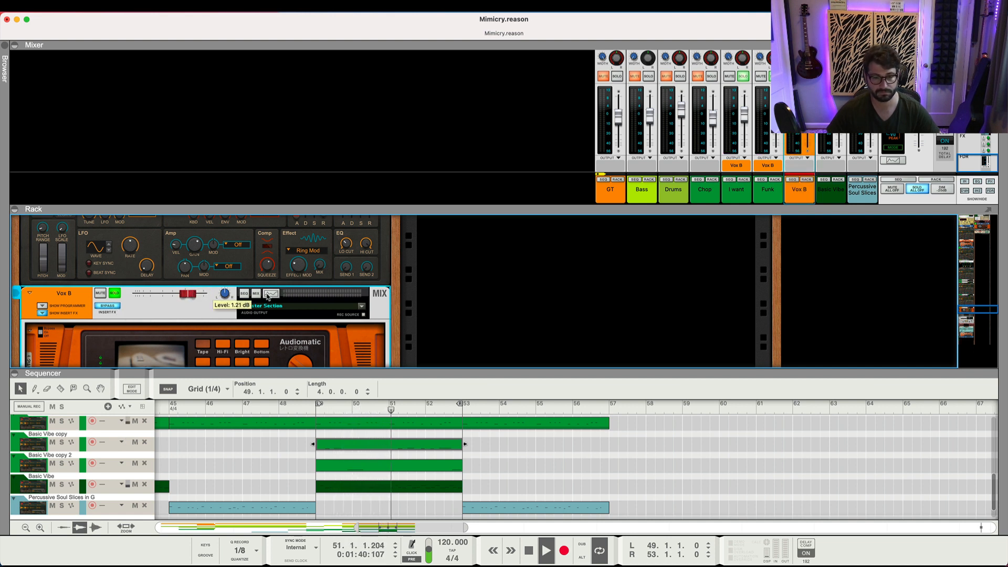
Listen to the soloed vocals without effects, stop playback and bring the Funk Mimic's settings into view
scroll(273, 320, up, 4)
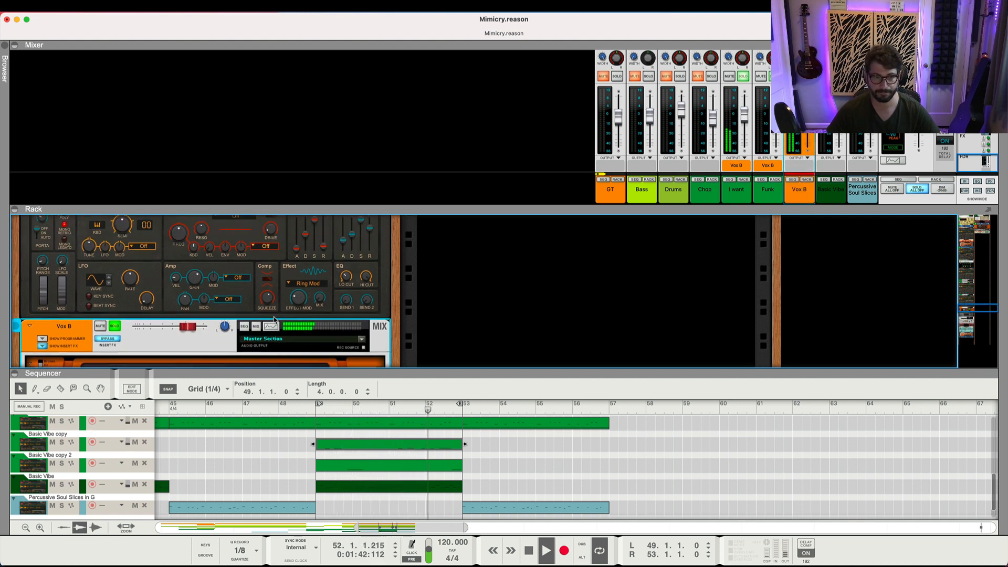
scroll(273, 319, up, 4)
key(space)
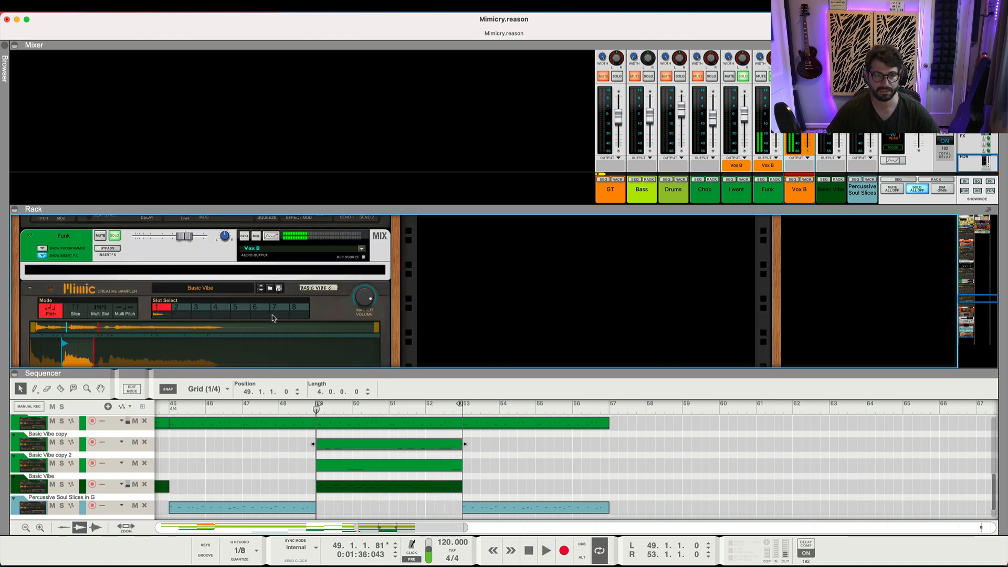
scroll(214, 319, down, 2)
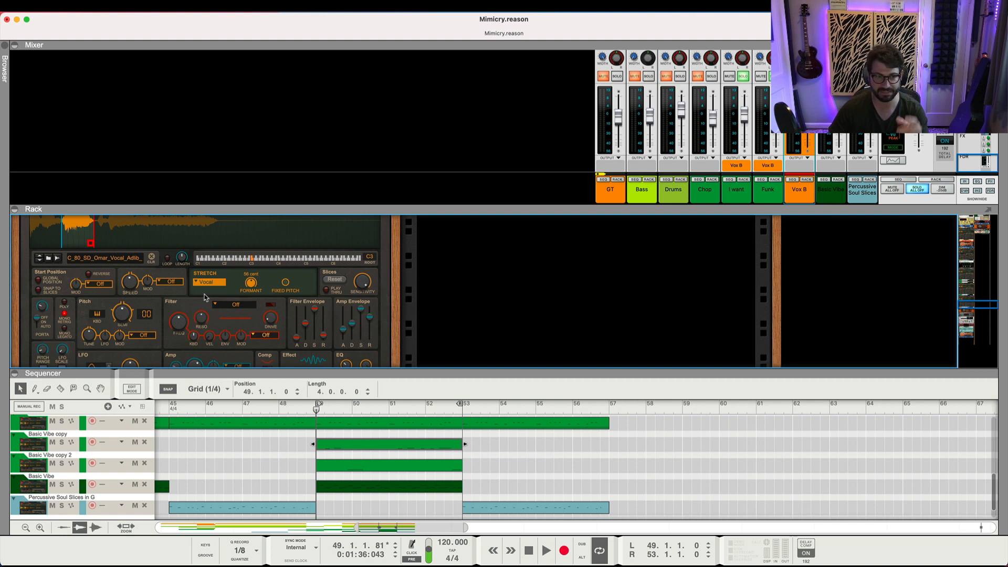
Switch the Funk Mimic to Slice mode and extend its sample range from the sample's beginning to the end of the vocal phrase
scroll(205, 298, up, 1)
scroll(205, 297, up, 3)
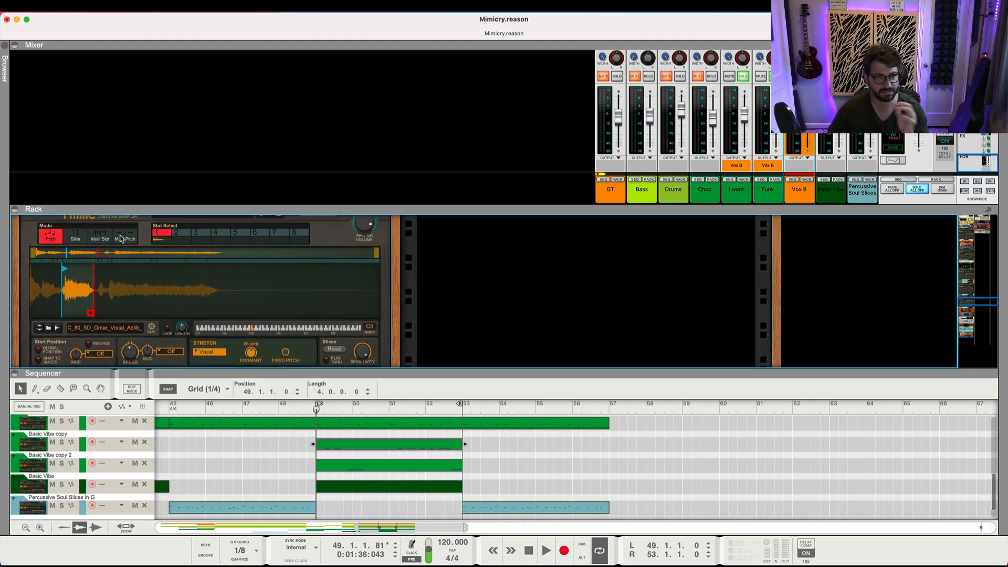
click(77, 237)
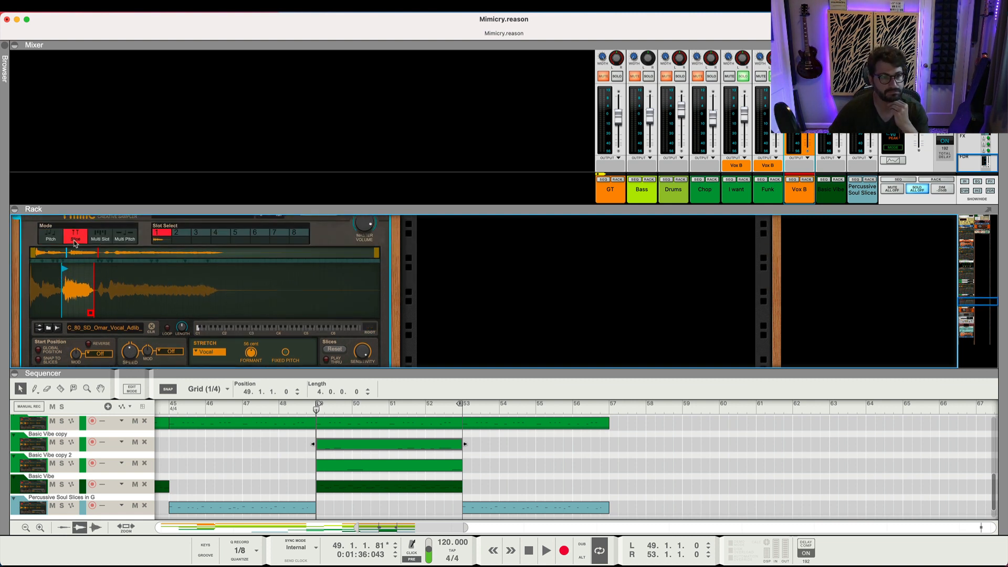
drag(62, 271, 2, 271)
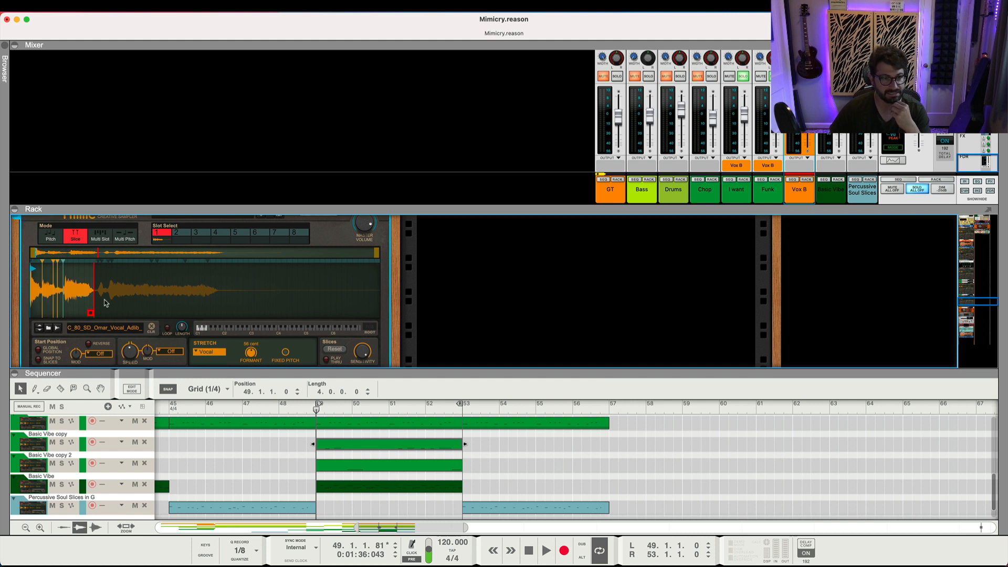
drag(92, 314, 217, 315)
Lower the slice sensitivity and enable Play Thru on the Funk Mimic, keeping the Basic Vibe copy 2 track selected for playing
drag(364, 355, 366, 442)
click(326, 360)
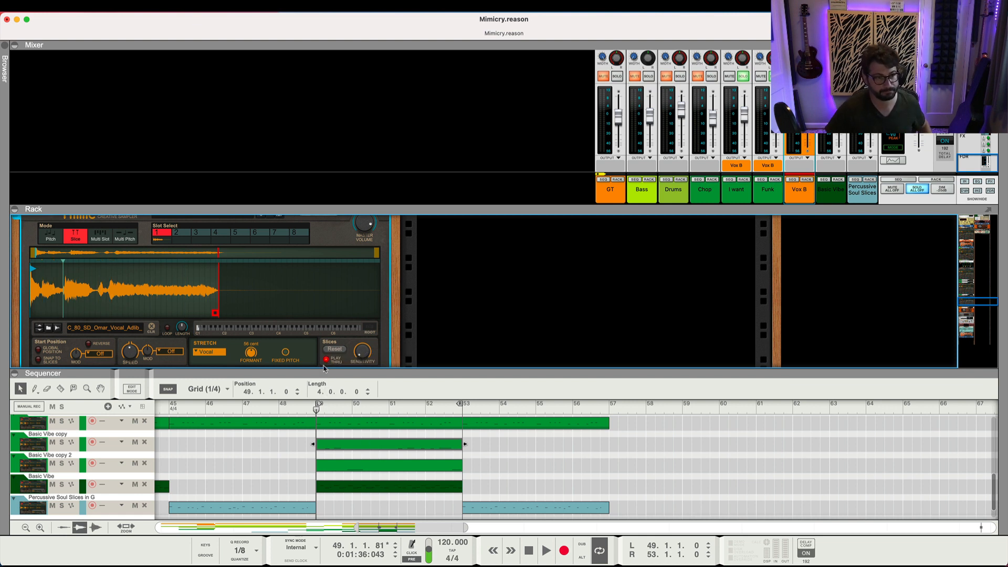
click(19, 491)
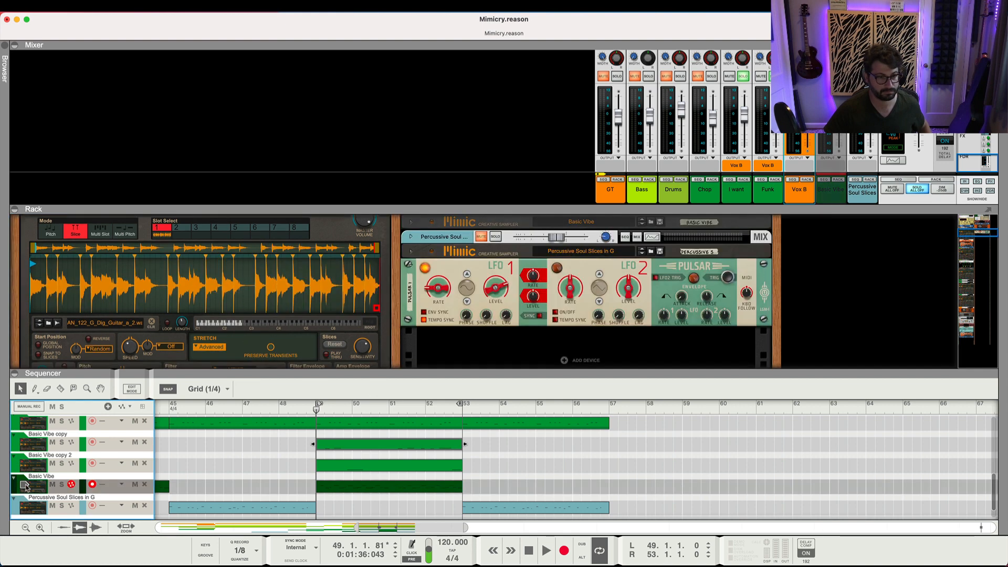
click(19, 467)
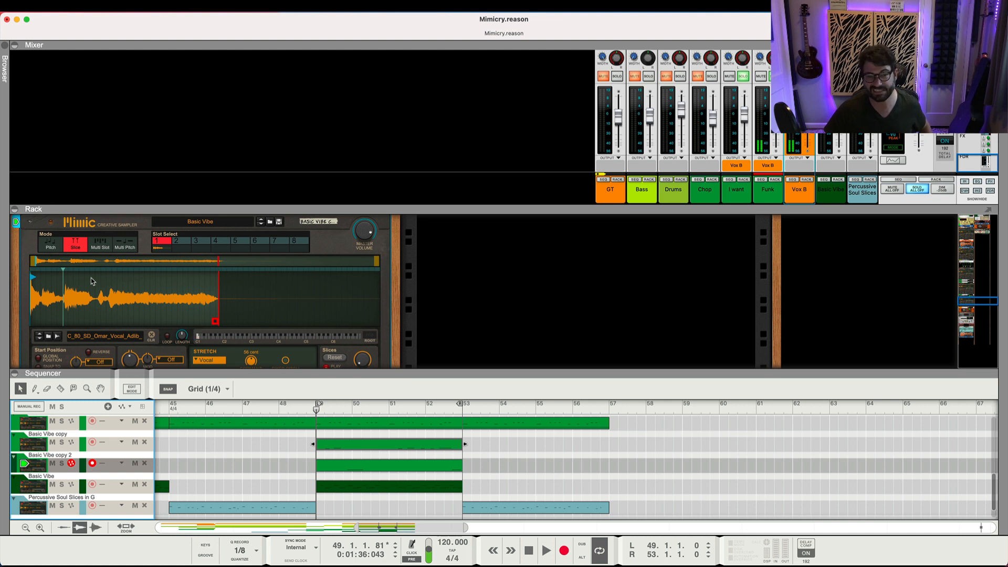
Set the Funk Mimic's stretch mode to Tape and raise its slice sensitivity to 100%
scroll(156, 307, down, 3)
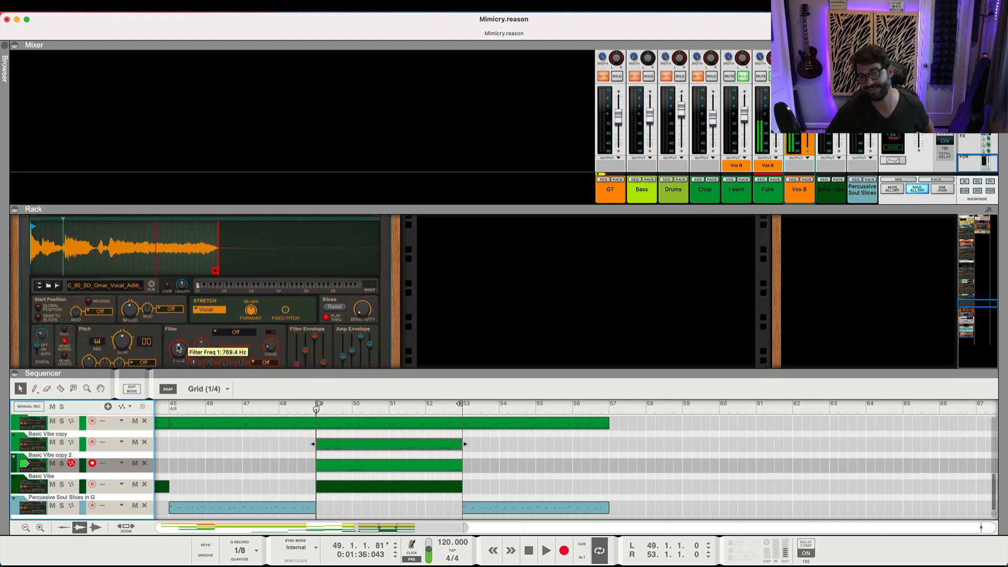
click(207, 310)
click(209, 277)
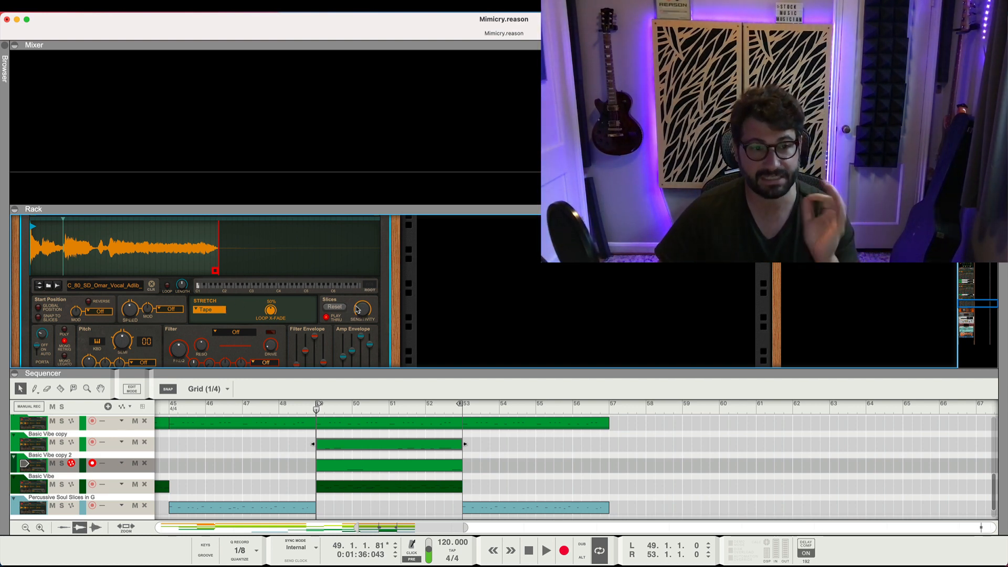
scroll(290, 309, up, 1)
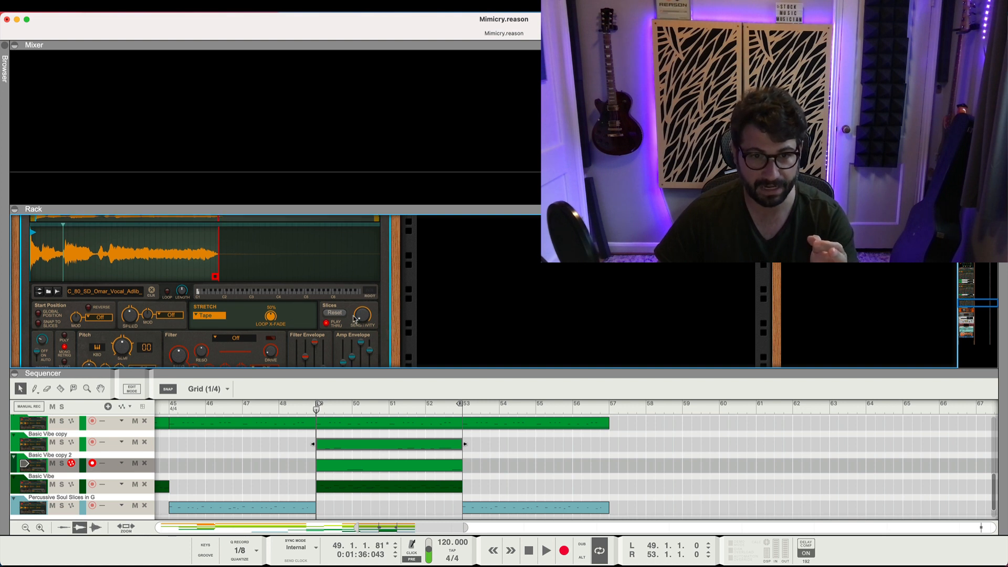
drag(360, 317, 360, 267)
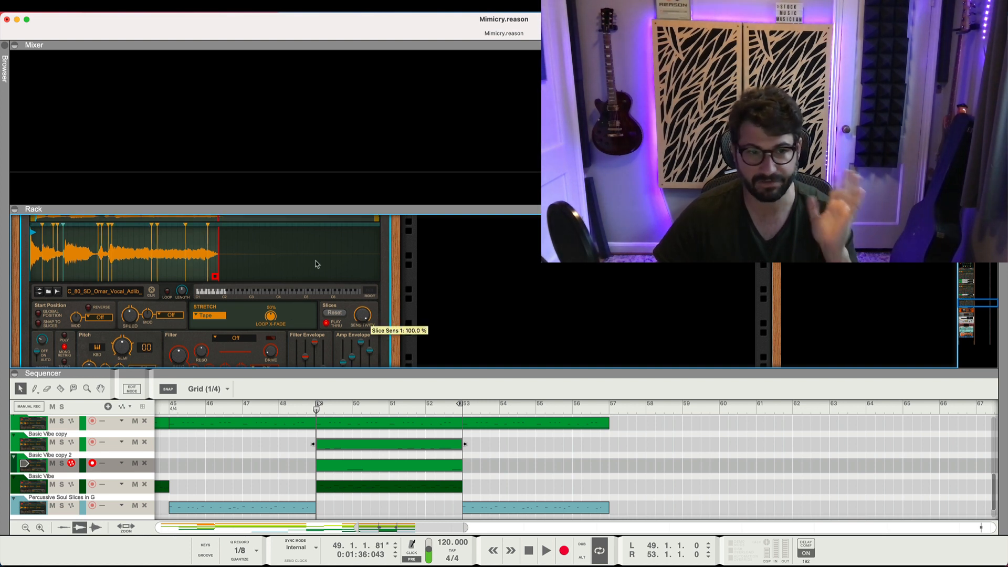
Switch the Mimic to Pitch mode for comparison and return it to Slice mode
scroll(275, 266, up, 2)
scroll(276, 267, up, 5)
click(61, 251)
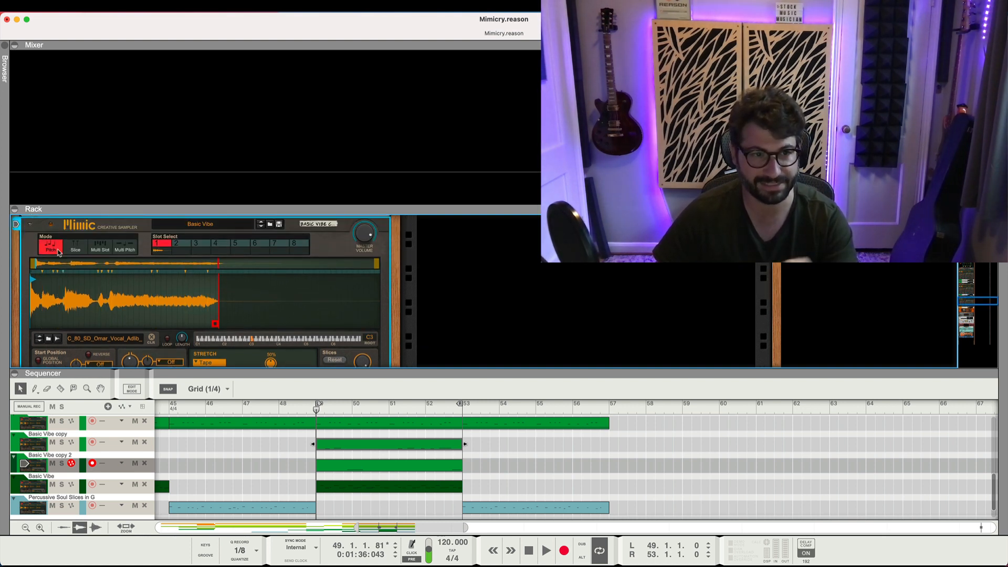
click(77, 248)
Examine the Vox B channel's insert bypass and effects, and the Mimic's stretch speed and sample settings
scroll(108, 309, down, 18)
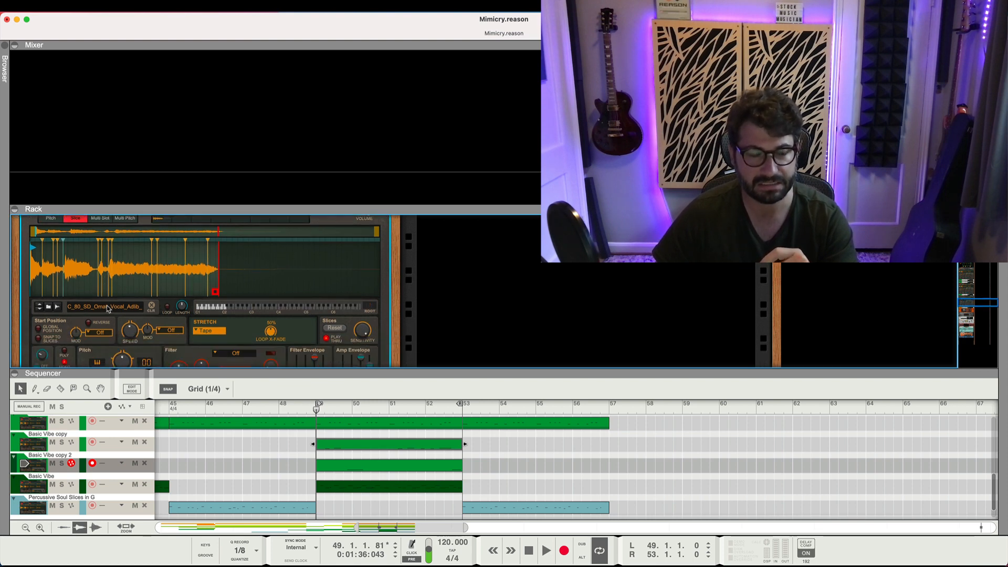
scroll(107, 309, down, 16)
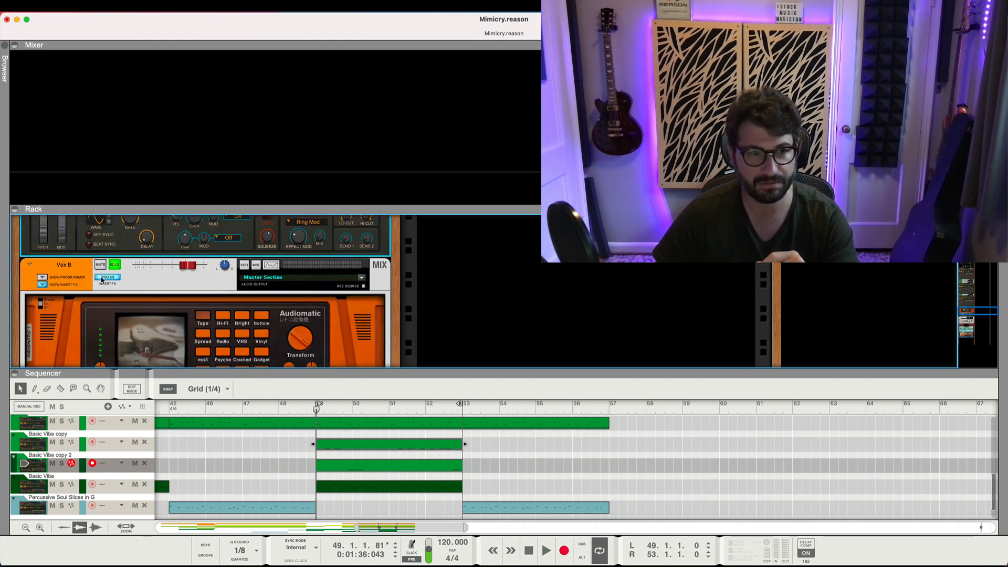
scroll(106, 282, up, 17)
scroll(104, 282, up, 10)
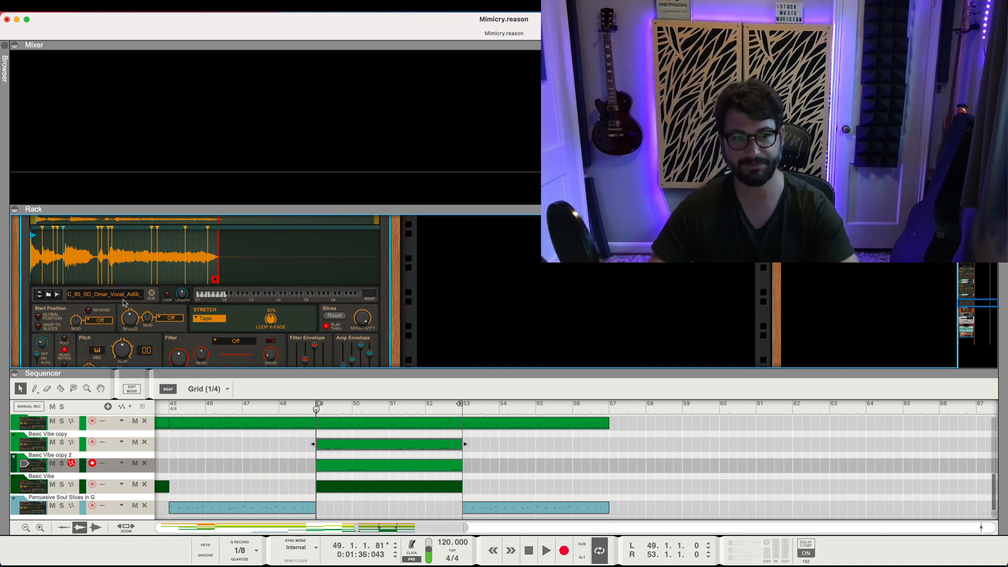
mouse_move(130, 319)
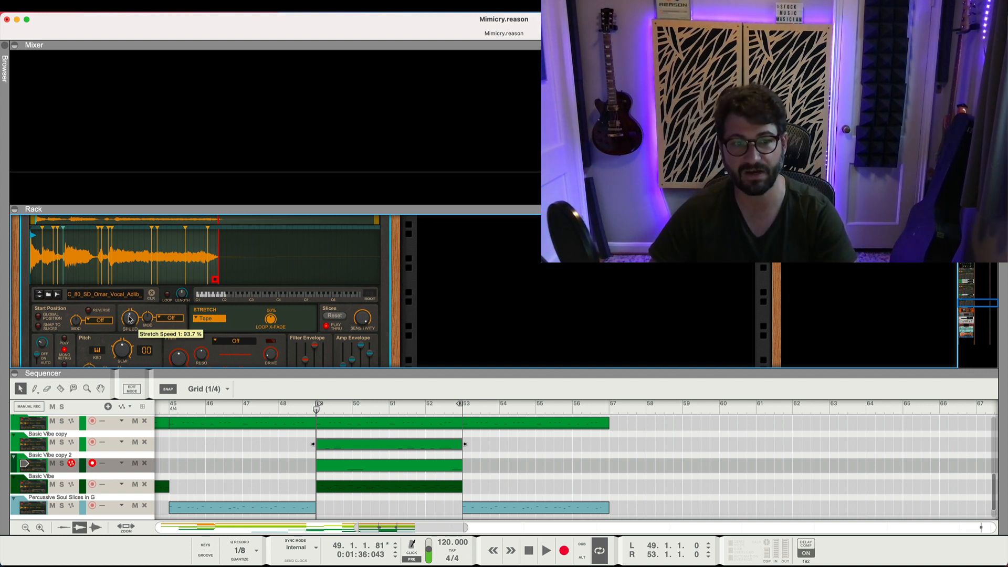
scroll(130, 319, up, 5)
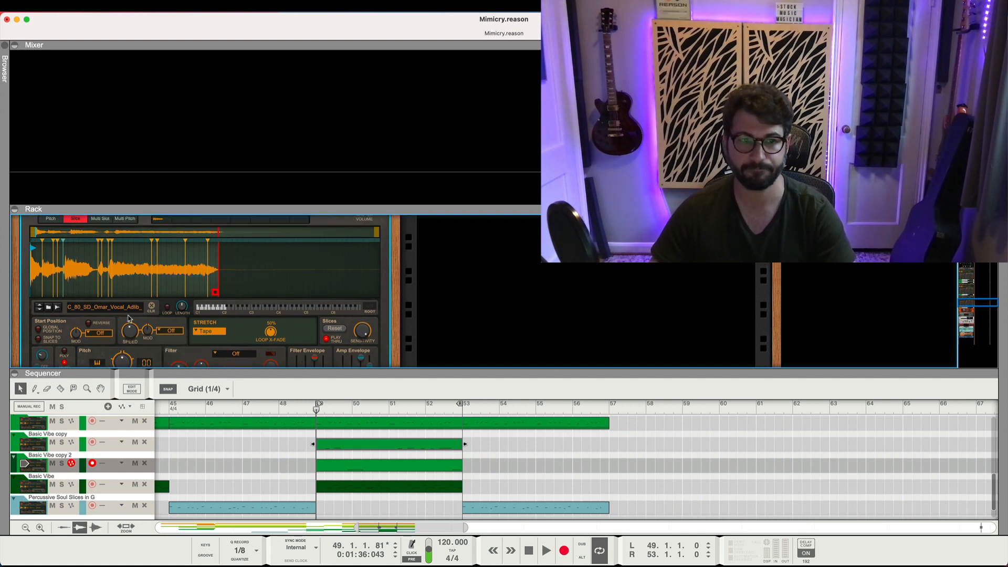
scroll(128, 318, down, 5)
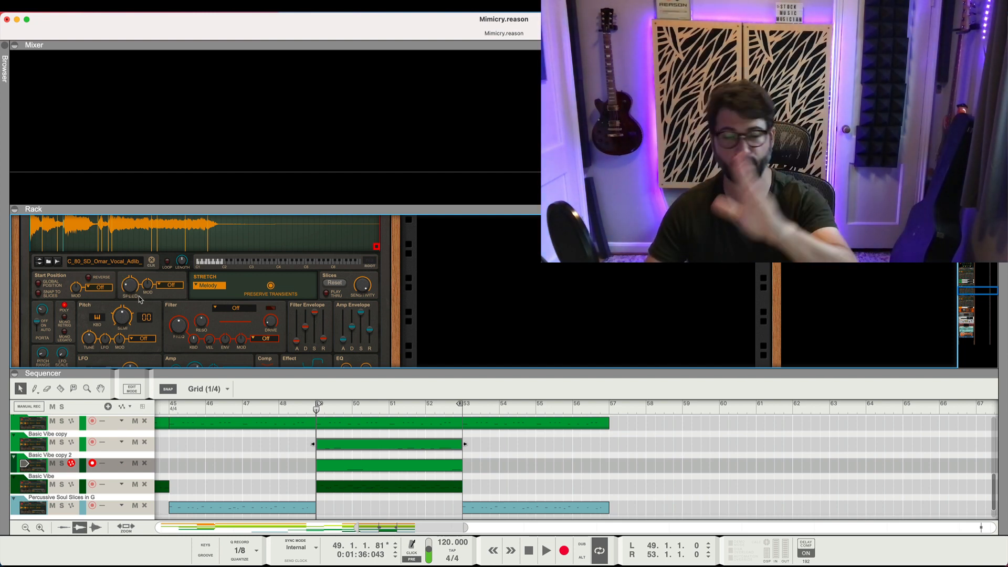
Collapse the mixer to give the rack more room and bring the sliced Mimic into view
scroll(140, 294, up, 4)
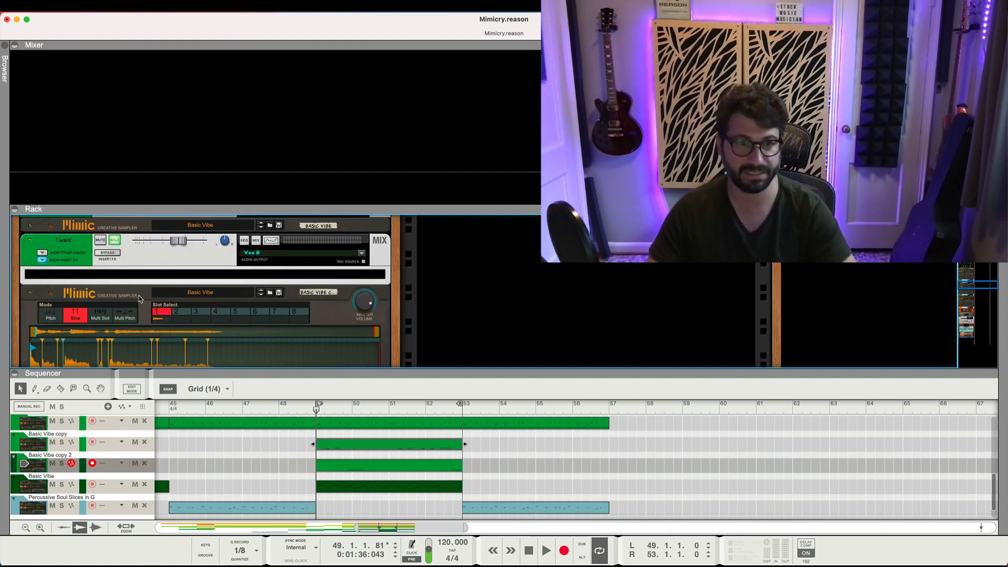
click(15, 46)
scroll(120, 235, down, 1)
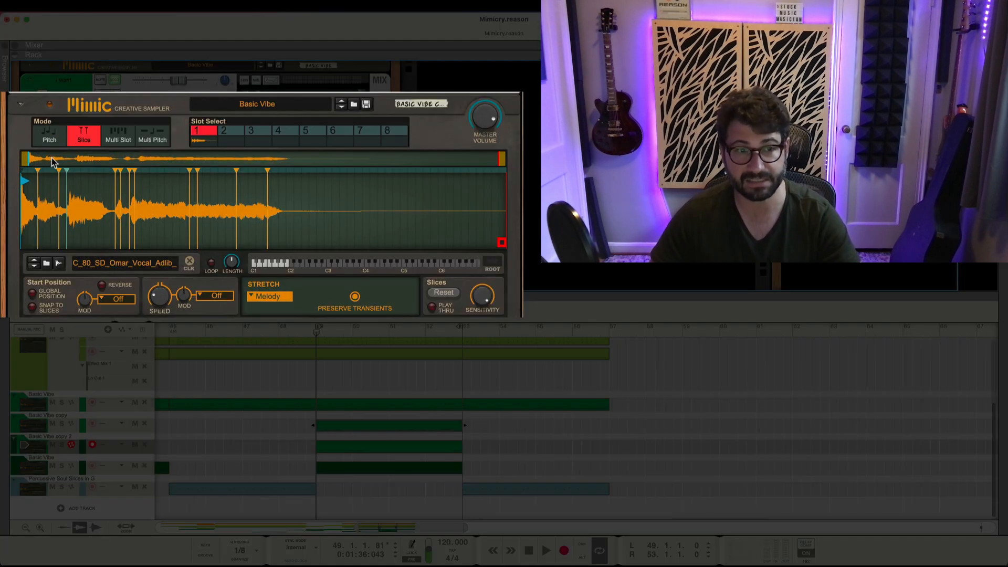
Try the Mimic's Multi Slot mode with slot 2 selected, and return to slot 1 in Slice mode
click(99, 153)
scroll(215, 182, down, 5)
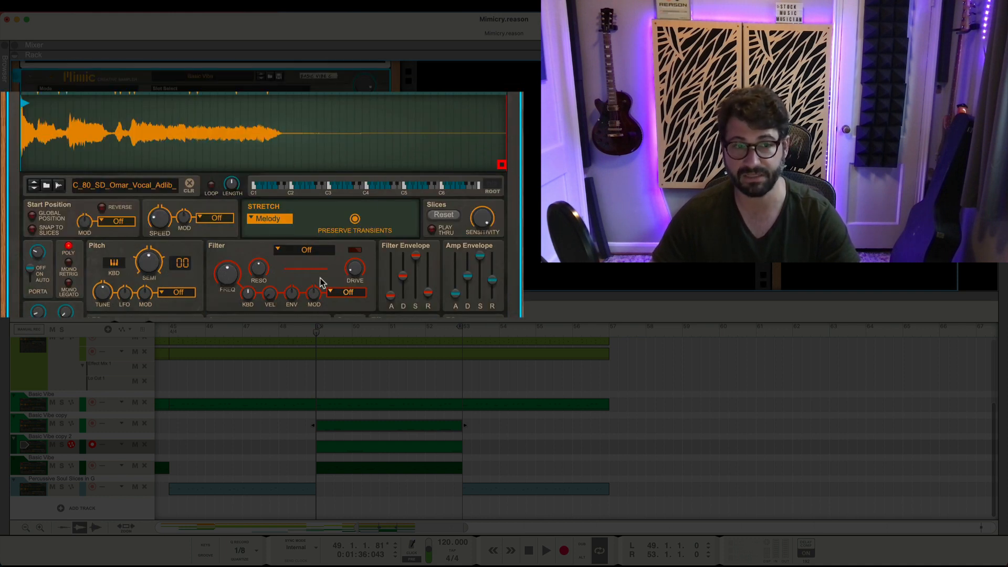
scroll(332, 286, up, 2)
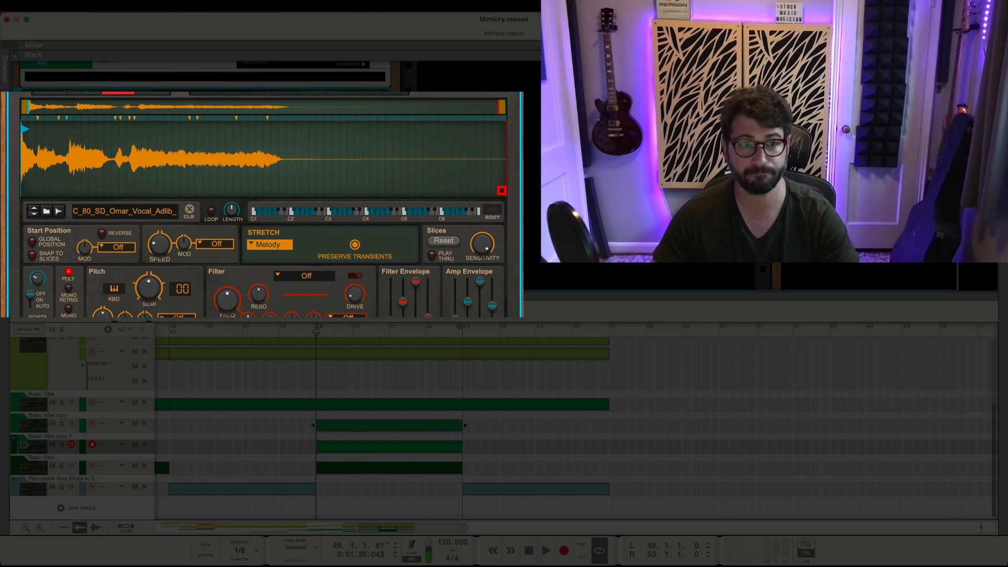
click(224, 93)
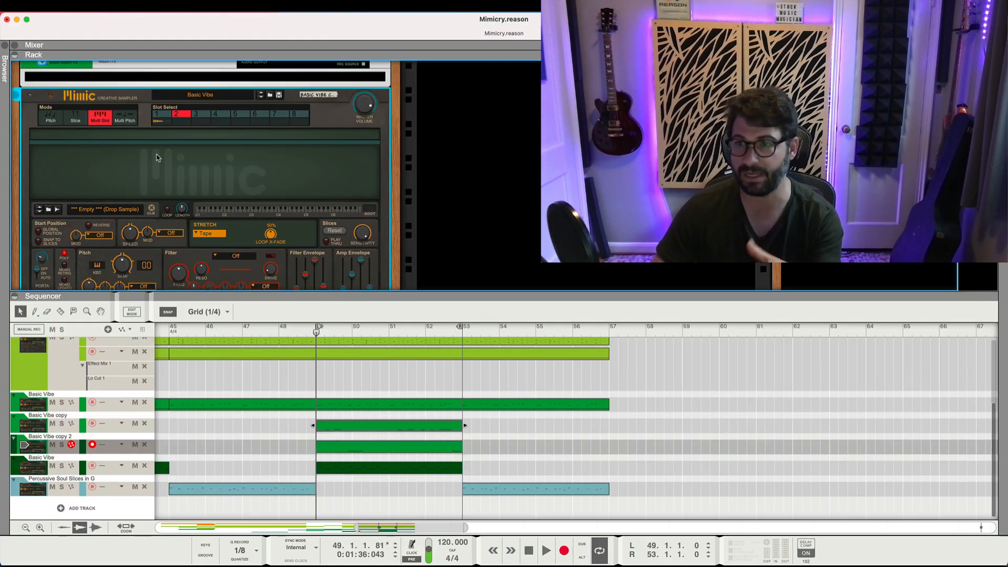
click(168, 116)
click(76, 120)
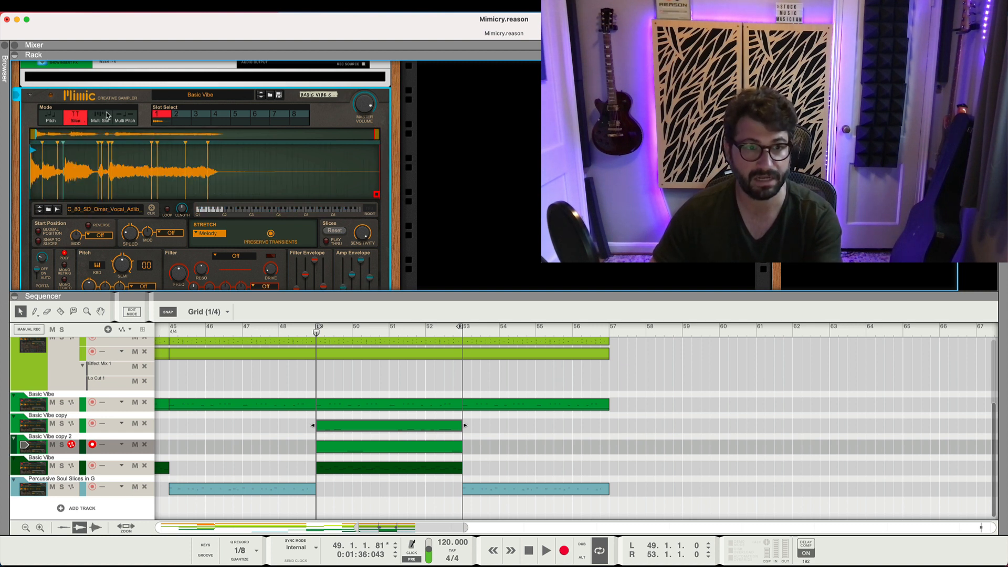